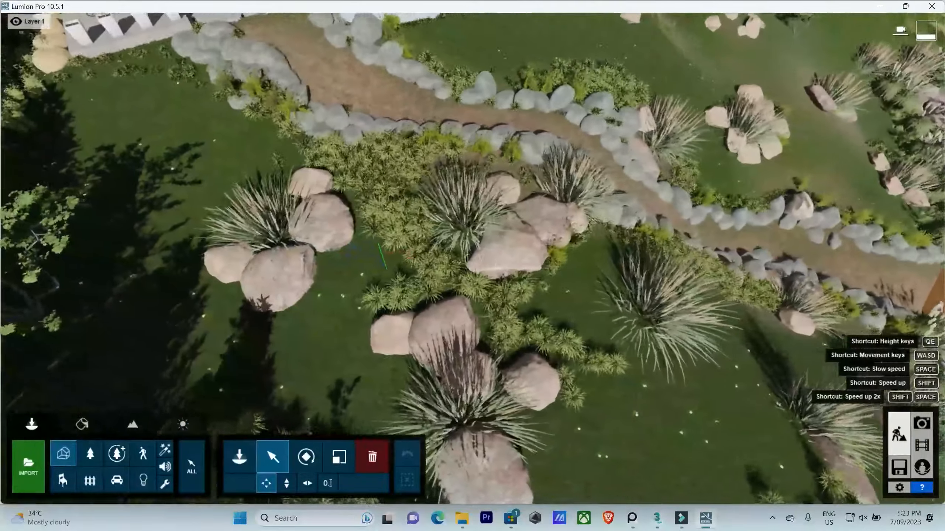
key("w")
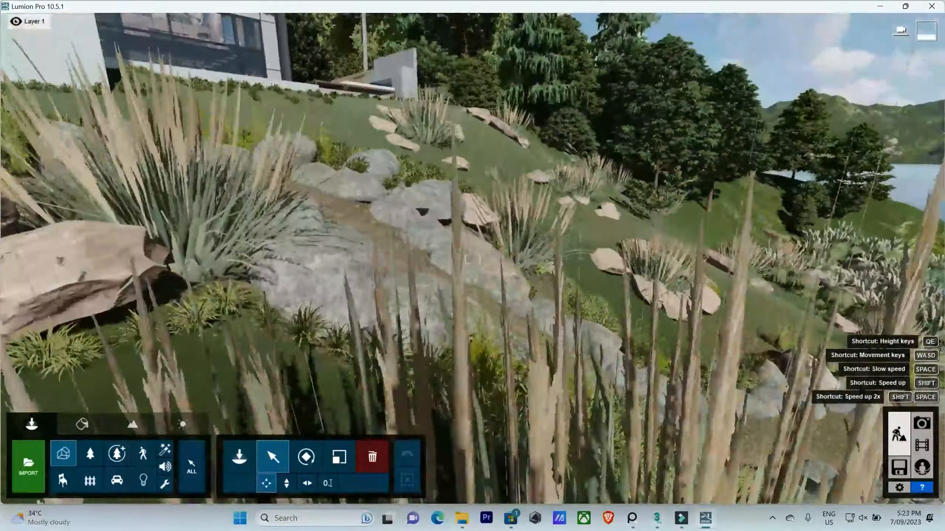
key("s")
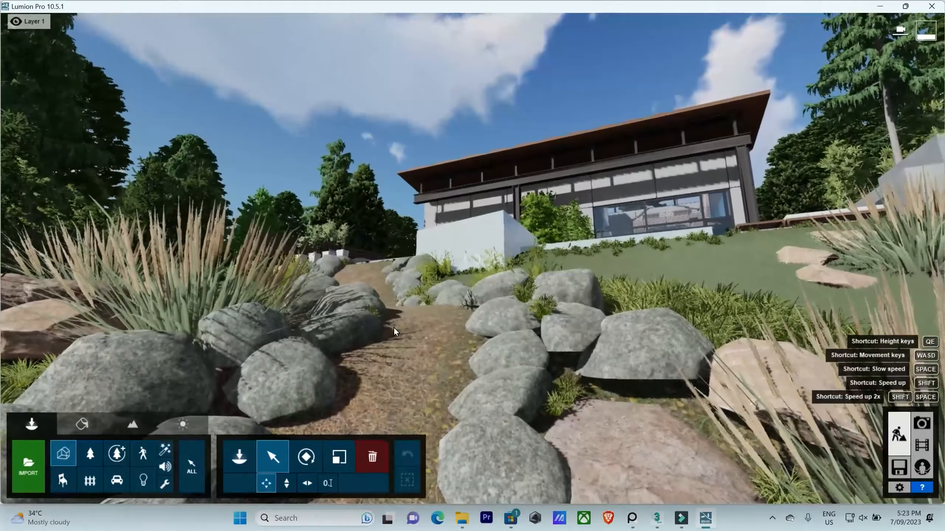
left_click(394, 327)
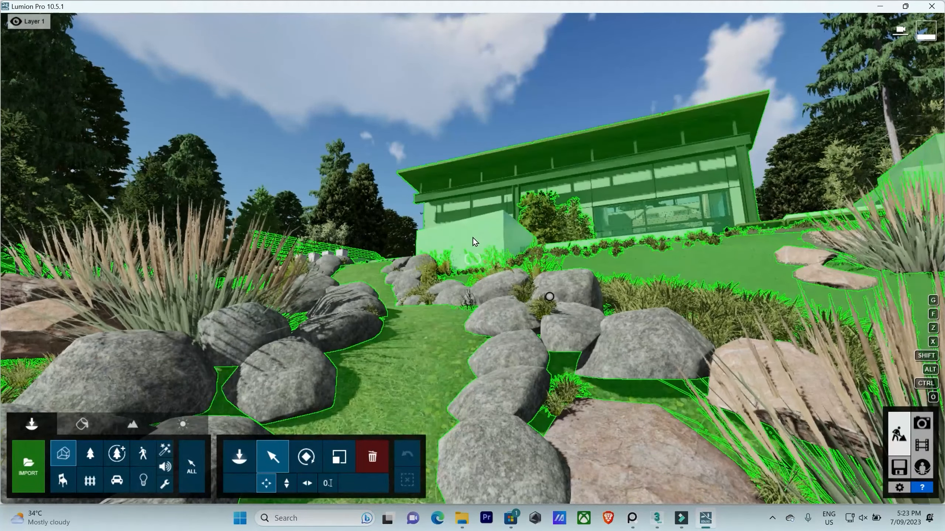
key("s")
mouse_move(472, 237)
right_mouse_down()
mouse_move(472, 320)
mouse_move(472, 238)
right_mouse_up()
key("s")
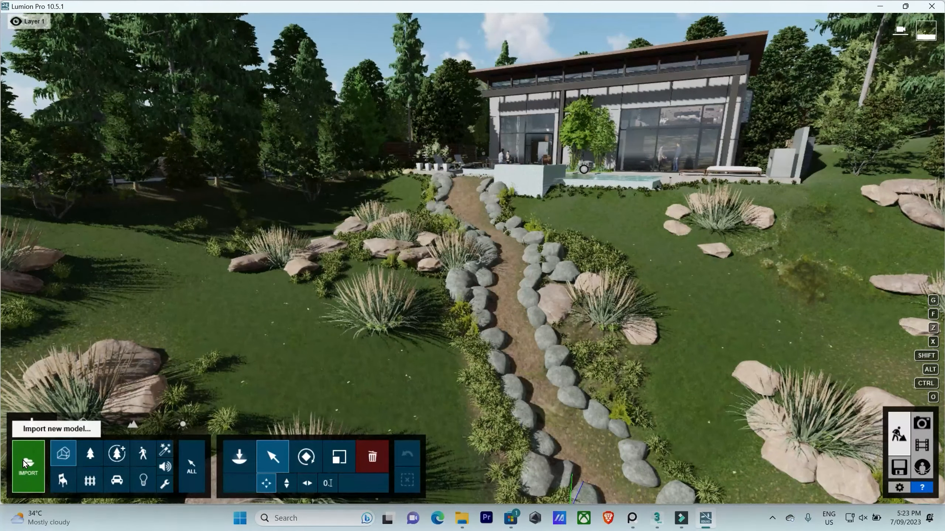
Choose the FBX file LimeExp_New from New folder (9) on the Desktop as the model to import
left_click(23, 461)
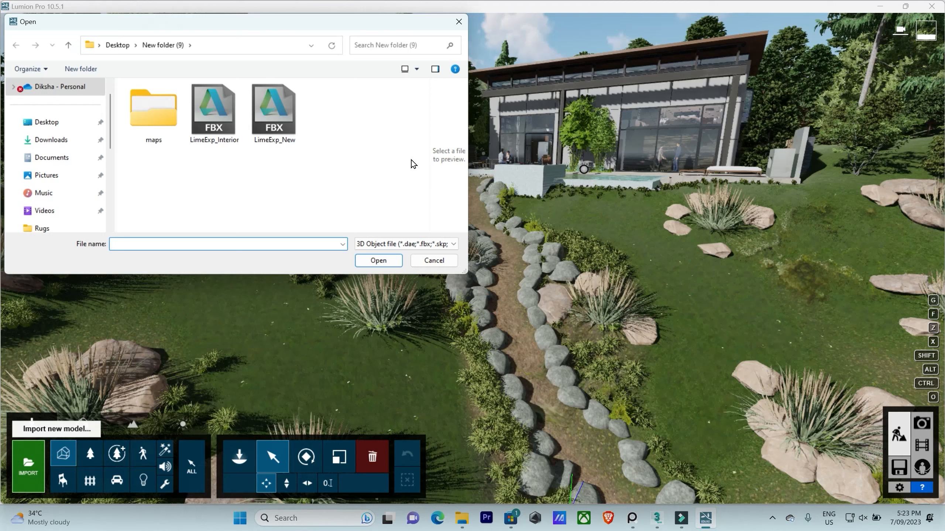
left_click(422, 244)
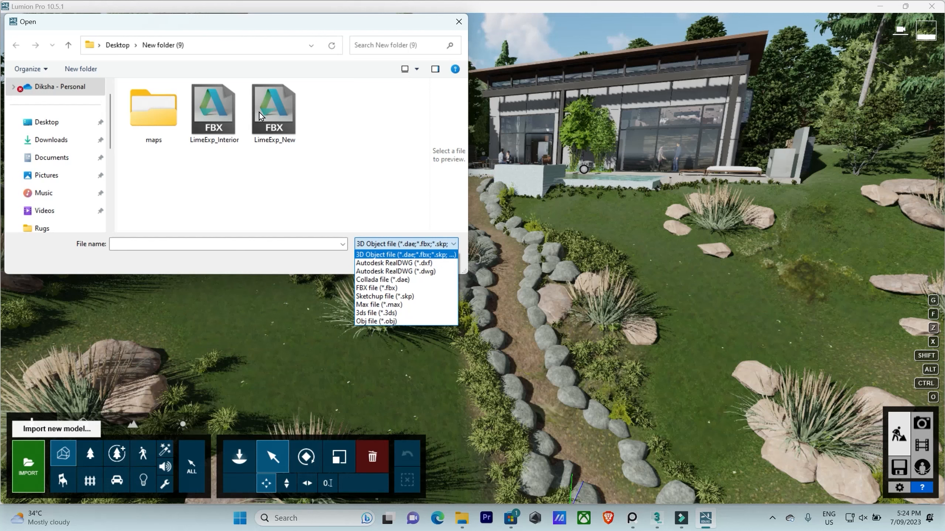
left_click(275, 157)
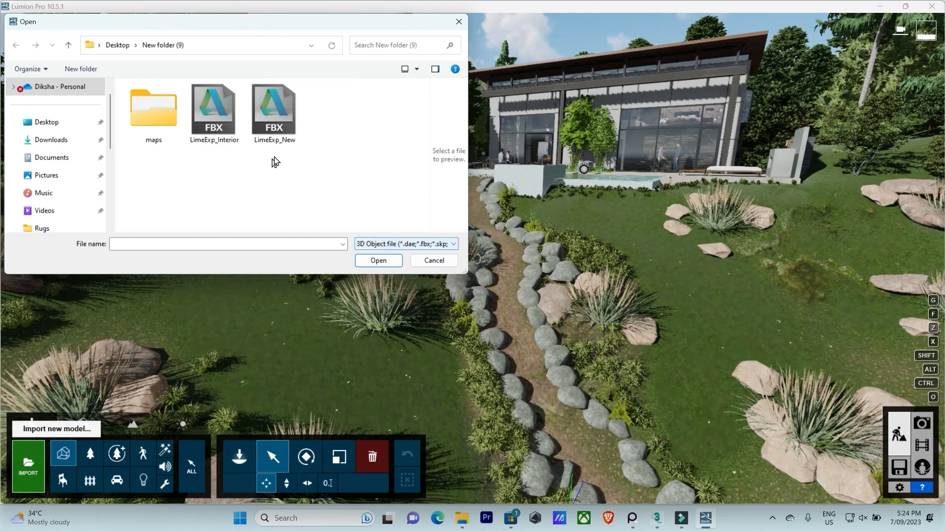
left_click(290, 121)
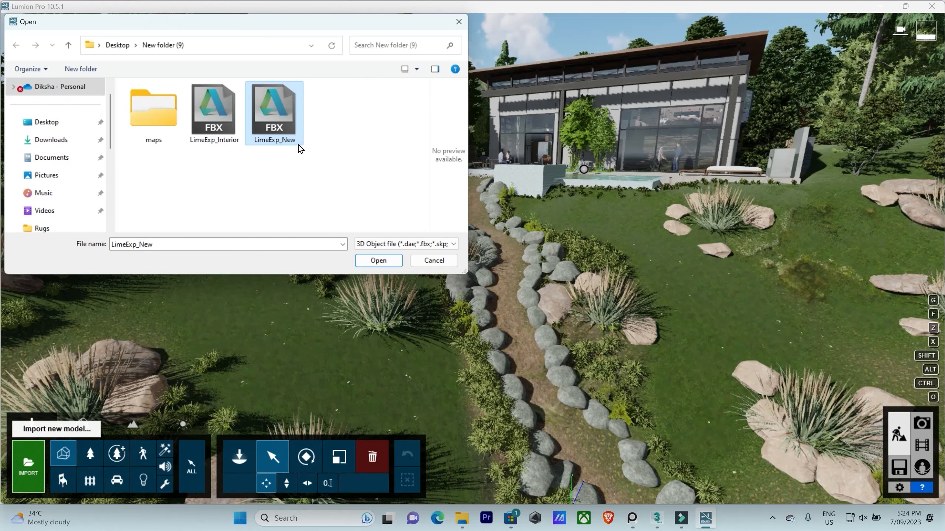
left_click(377, 261)
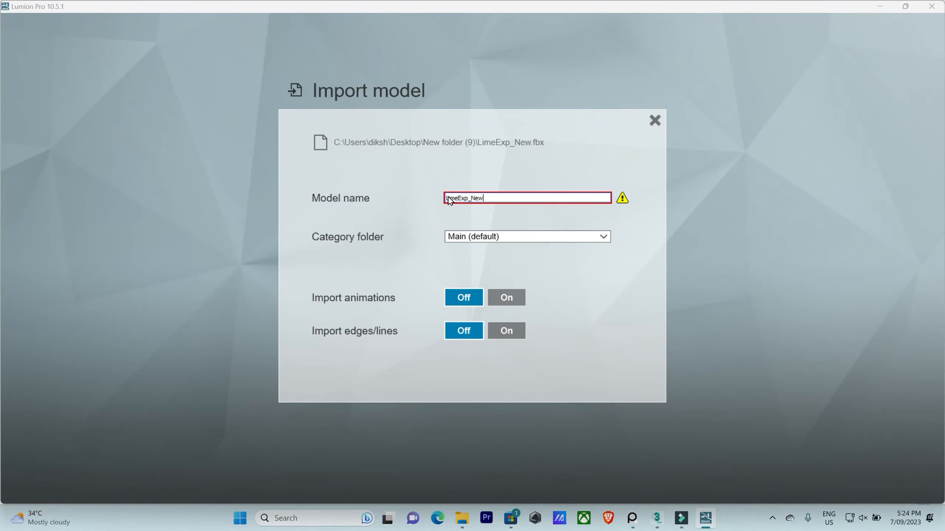
Name the imported model Interior, keep the Main (default) category folder, and complete the import
double_click(497, 197)
type("INterior")
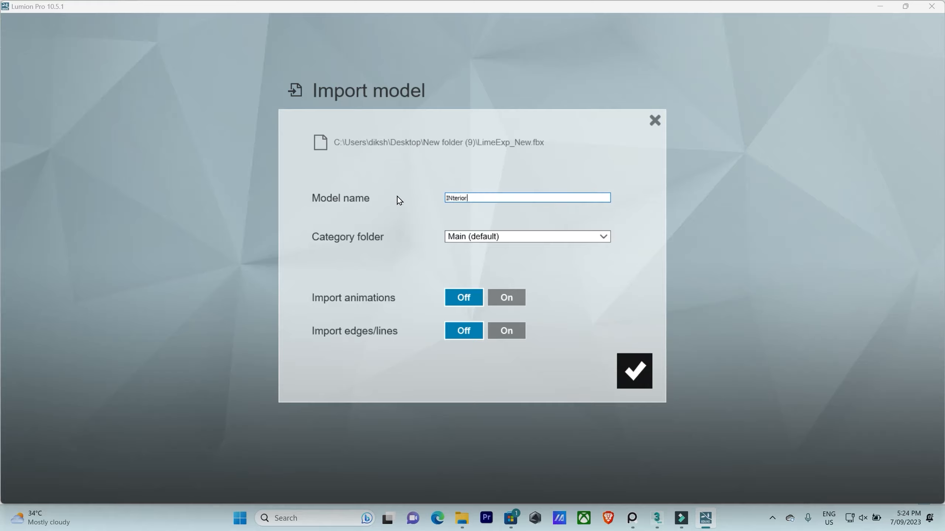
type("n")
left_click(487, 239)
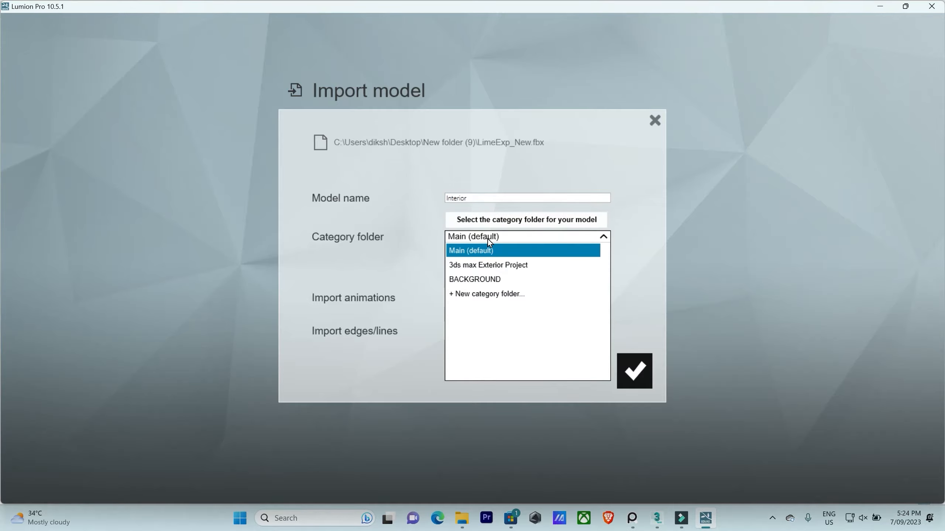
left_click(487, 240)
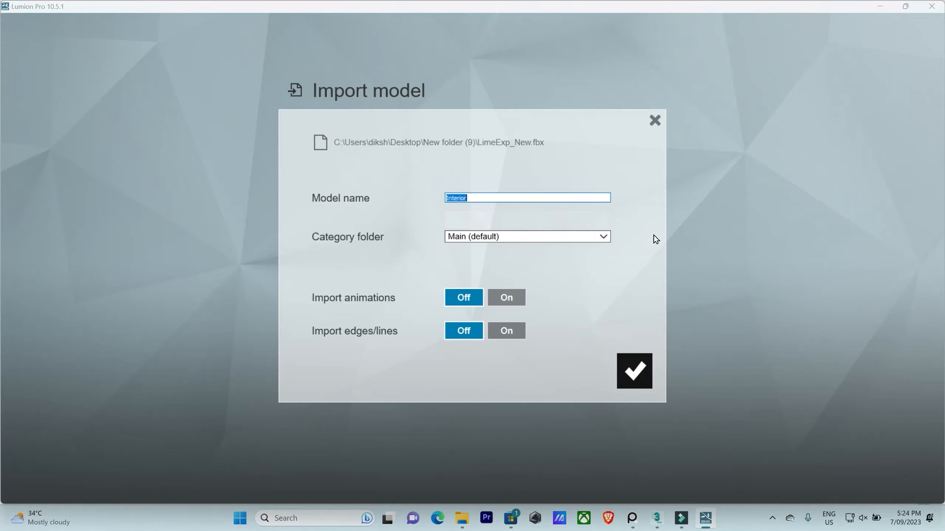
left_click(633, 369)
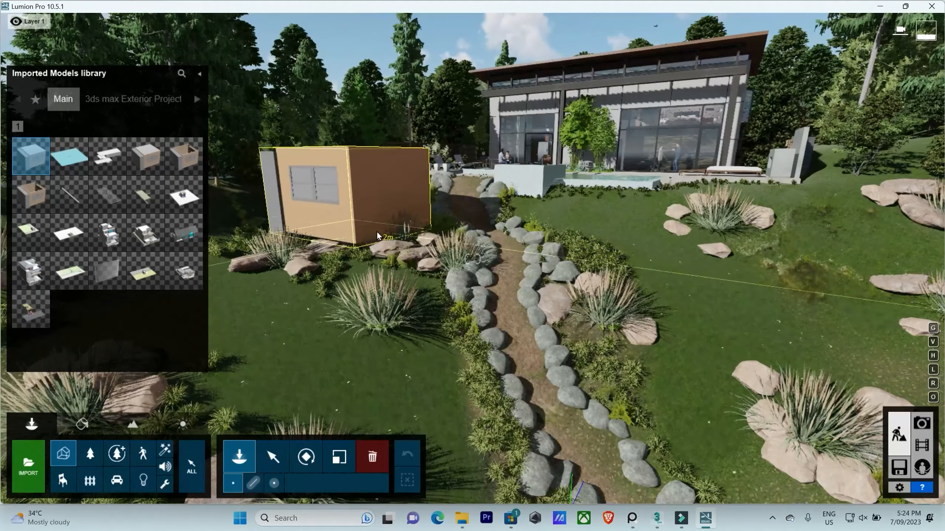
Place the imported interior model on the driveway beside the house and finish the placement
right_click_drag(558, 257, 372, 280)
key("w")
key("w")
key("w")
key("w")
key("s")
key("w")
key("w")
key("w")
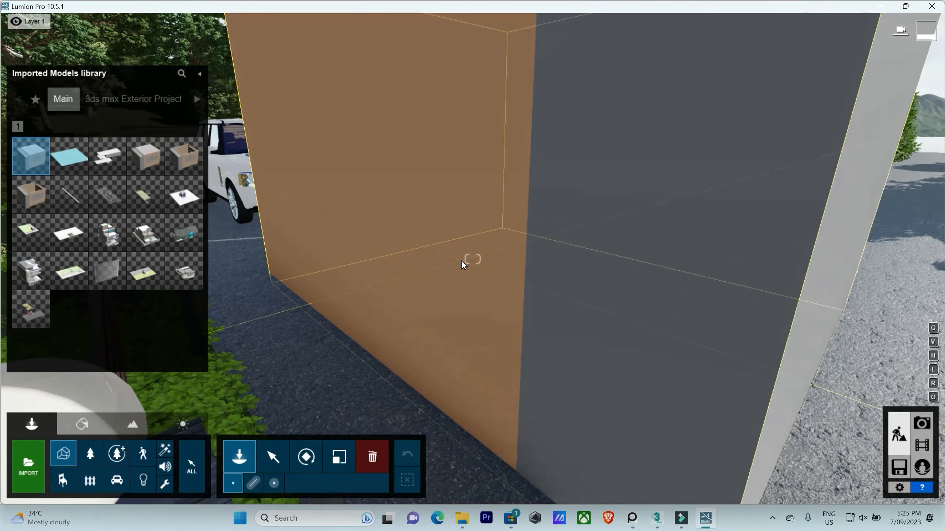
left_click(462, 262)
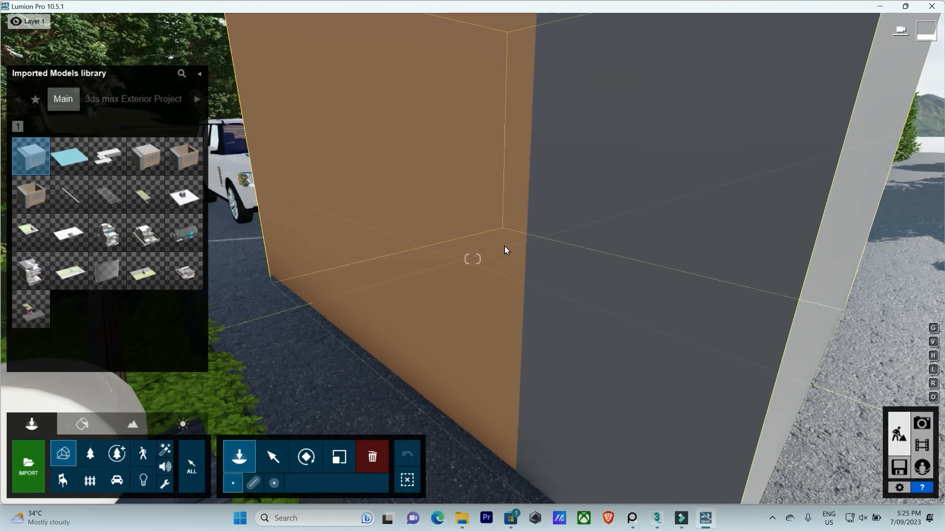
key("Escape")
Examine the inside of the placed interior model, including the kitchen cabinets, ceiling and window
key("w")
right_click_drag(553, 266, 402, 267)
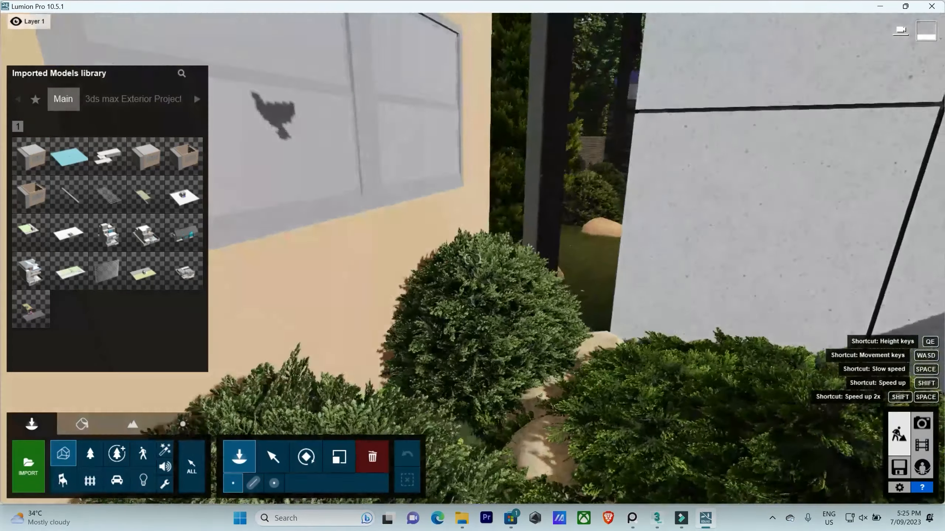
key("w")
right_click_drag(472, 259, 394, 256)
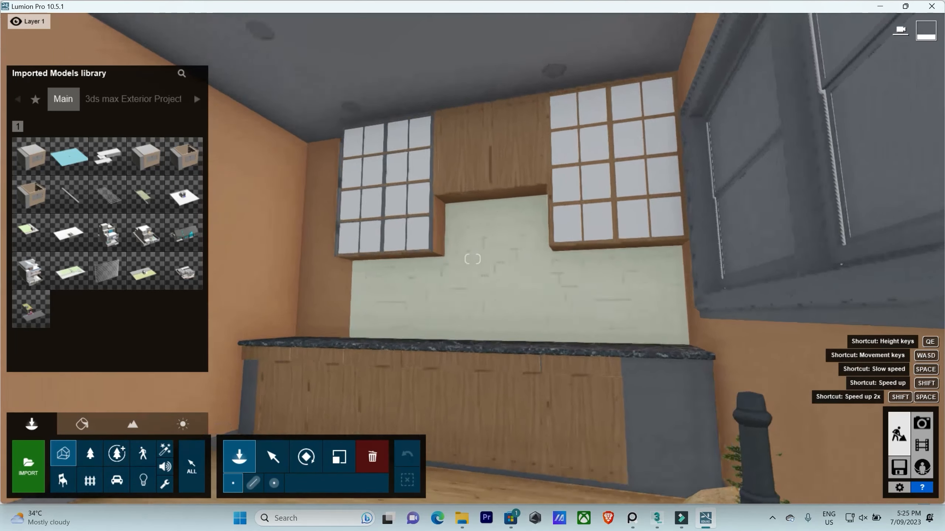
key("w")
key("s")
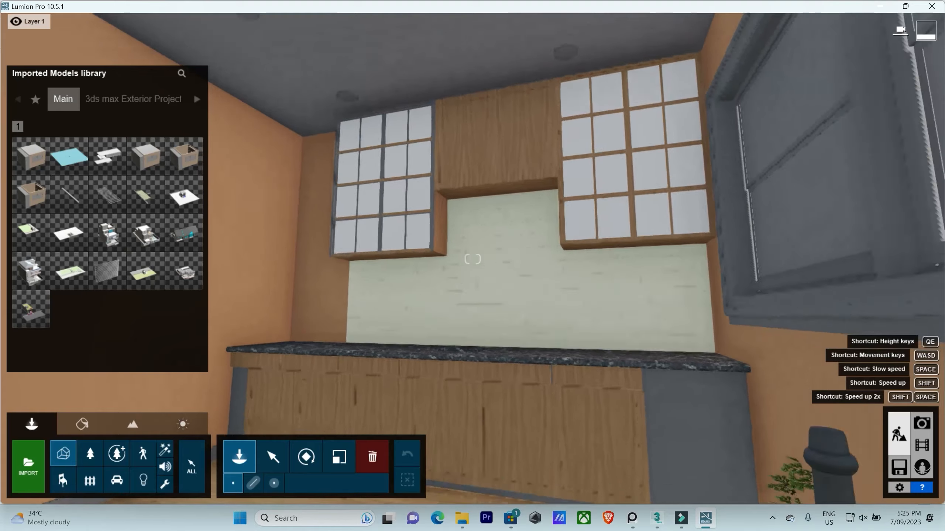
key("s")
key("a")
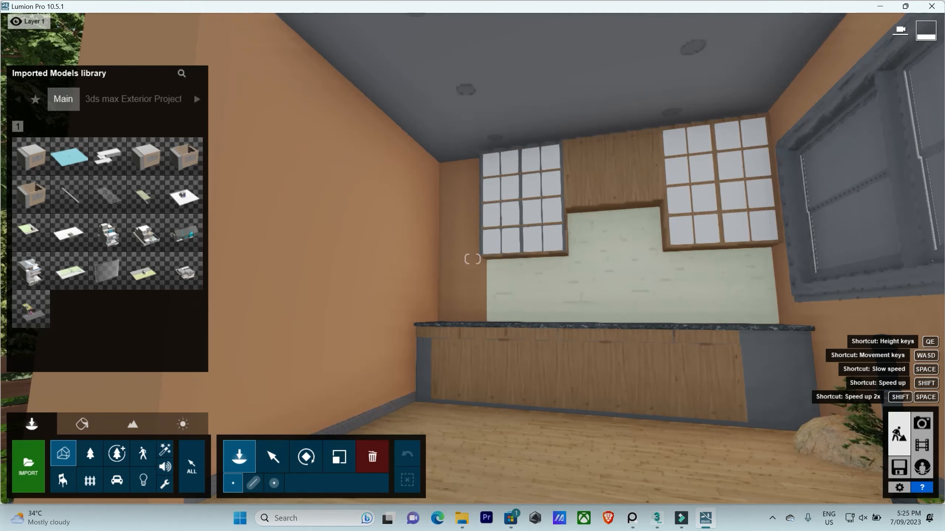
key("d")
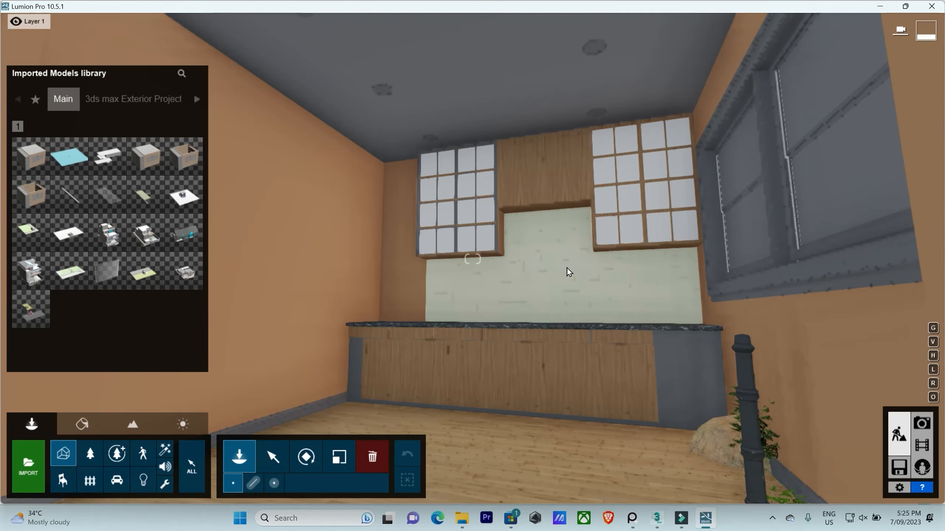
key("q")
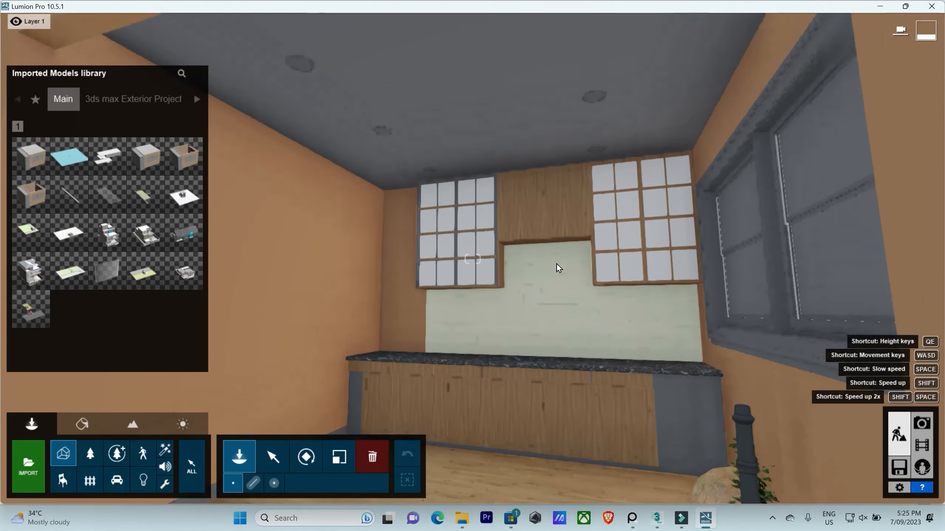
Delete the placed interior model from the driveway
key("e")
key("q")
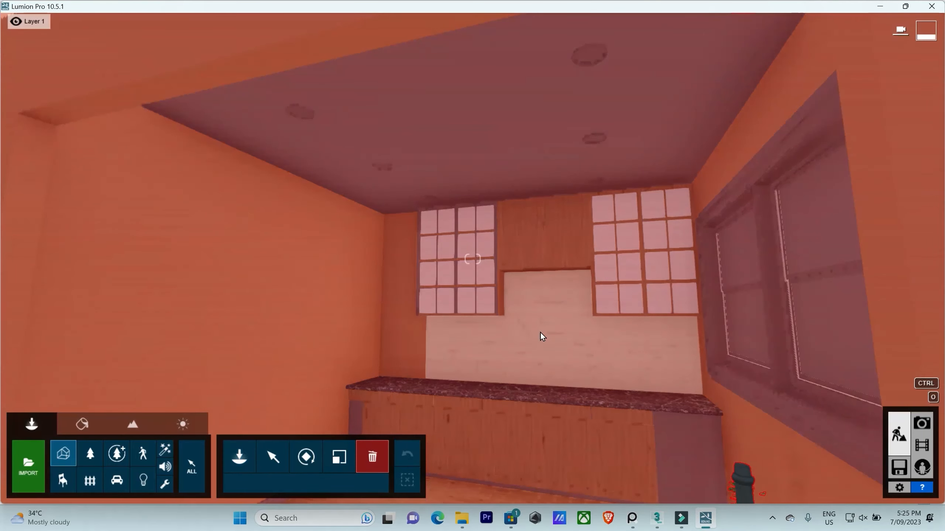
left_click(542, 333)
left_click(770, 111)
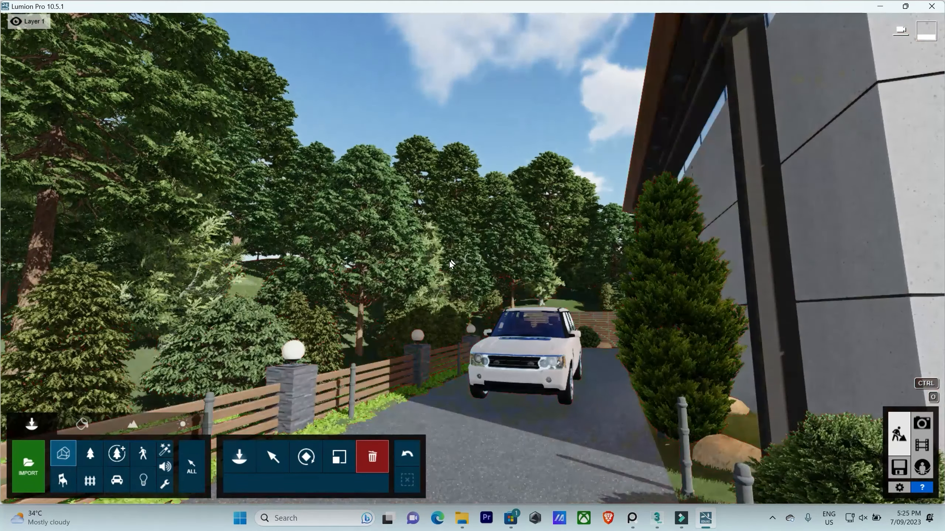
Examine the house's pool-side facade and the surrounding garden with its stone-edged path
key("s")
right_click_drag(451, 260, 417, 201)
key("w")
key("s")
key("s")
key("a")
key("s")
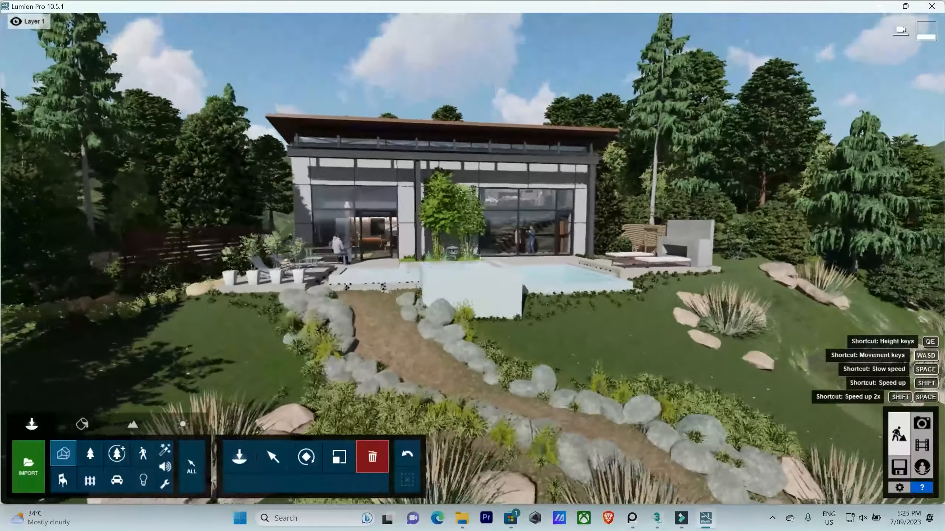
right_click_drag(415, 264, 416, 260)
right_click_drag(387, 295, 388, 296)
key("w")
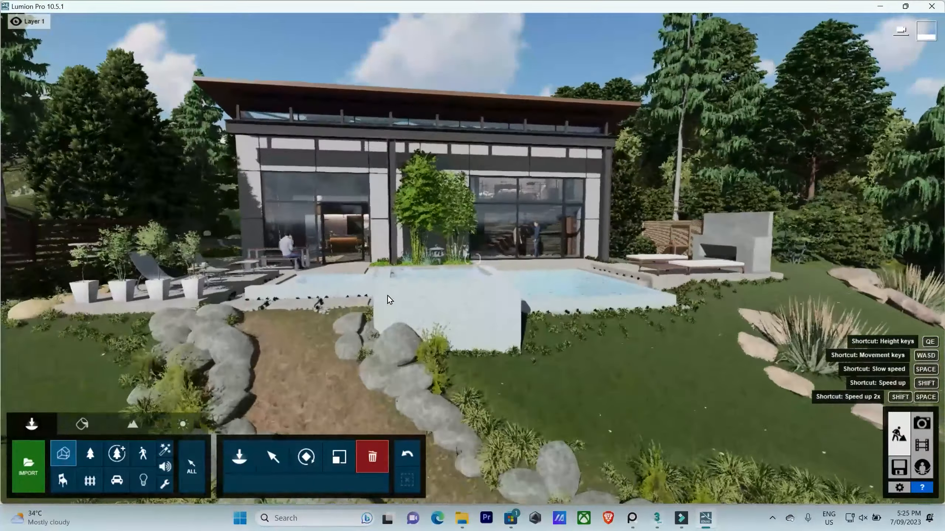
key("s")
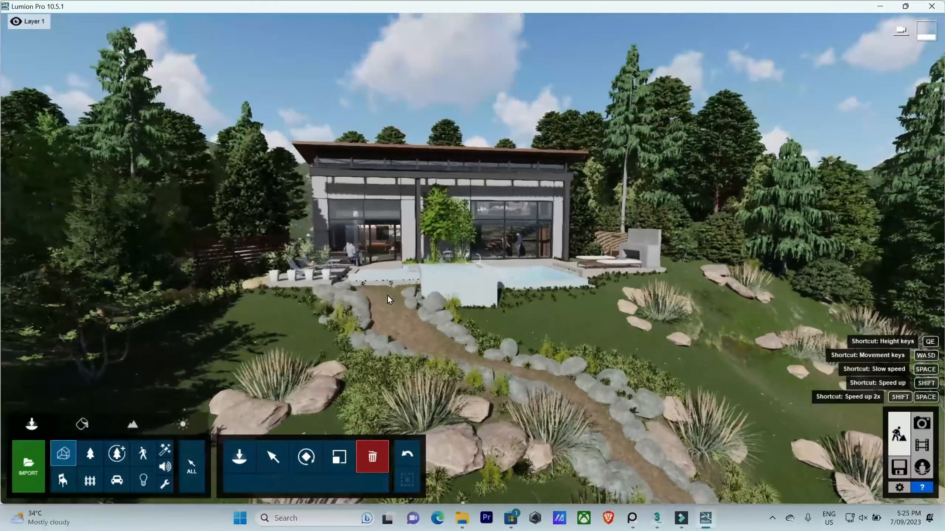
right_click_drag(414, 336, 410, 267)
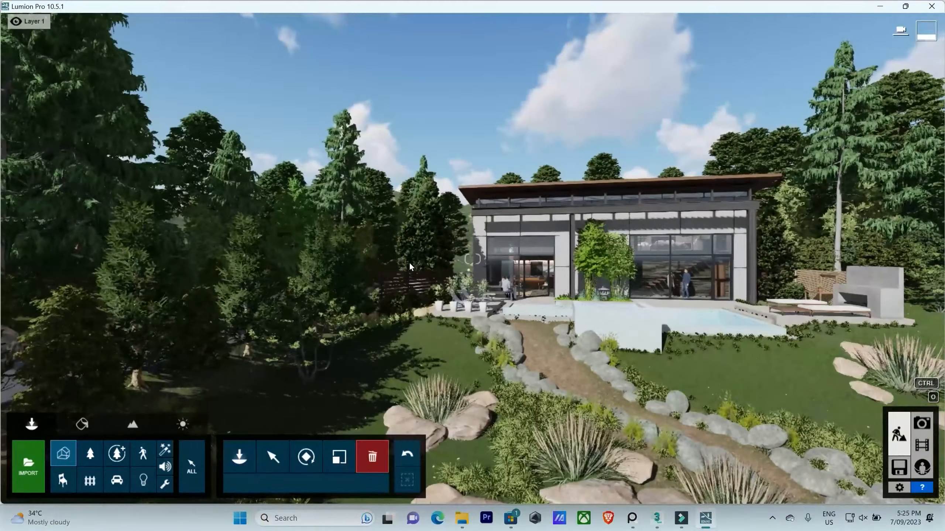
left_click(191, 466)
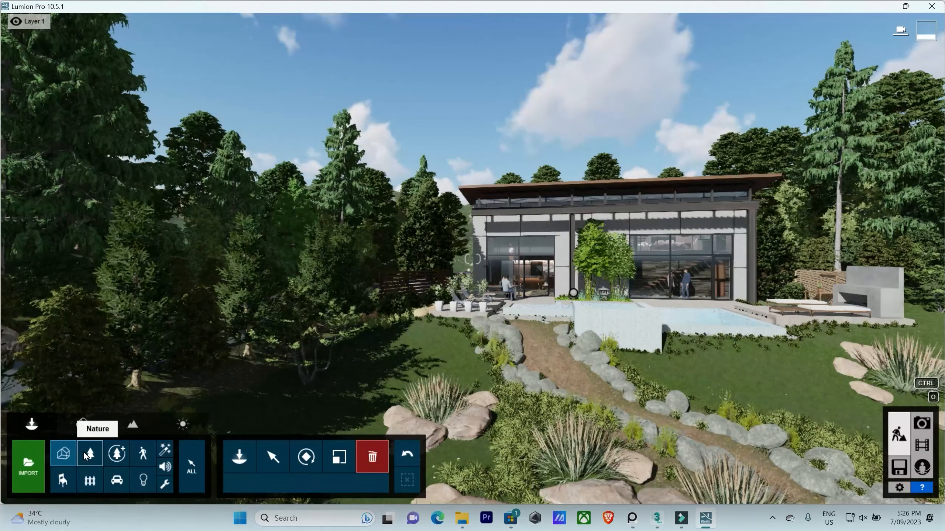
Show the plants of the Fine-detail Nature library with a close view of the grass beside the path stones
right_click_drag(472, 259, 472, 327)
key("w")
key("w")
key("s")
key("w")
right_click_drag(472, 259, 465, 290)
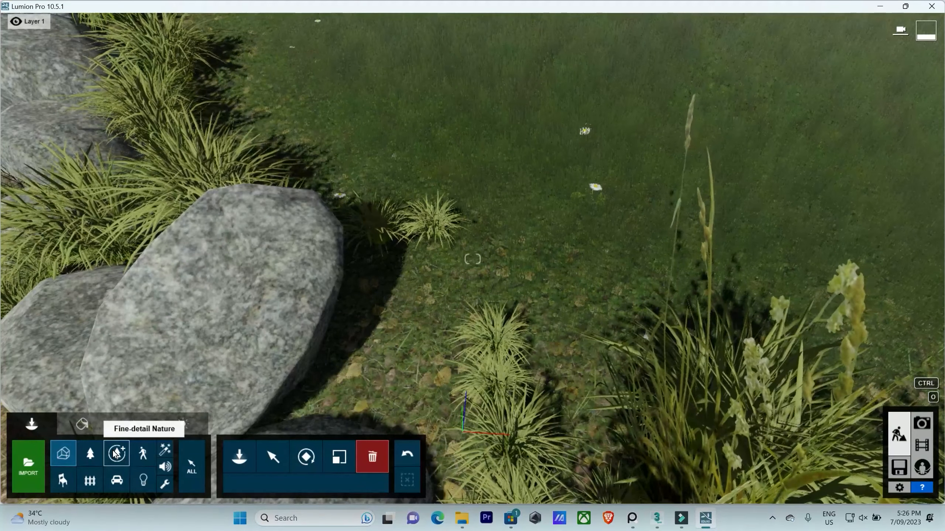
left_click(117, 454)
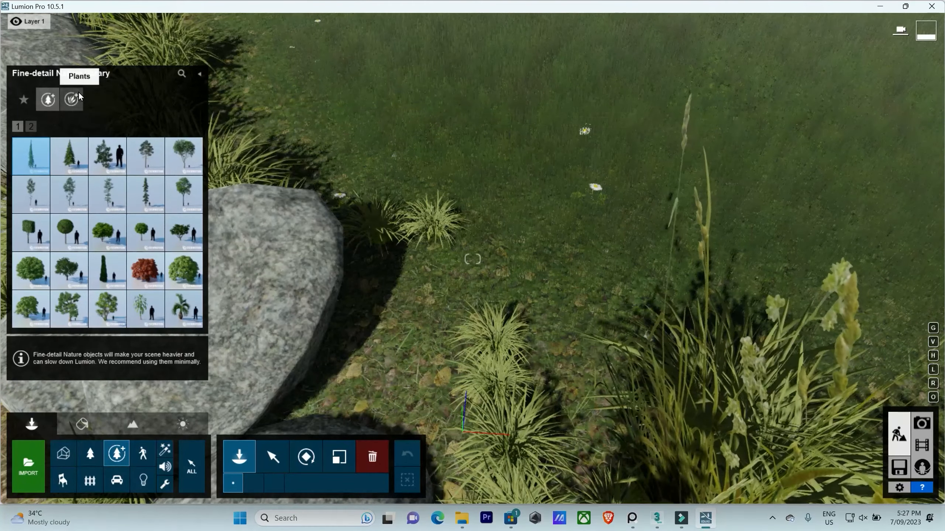
left_click(77, 95)
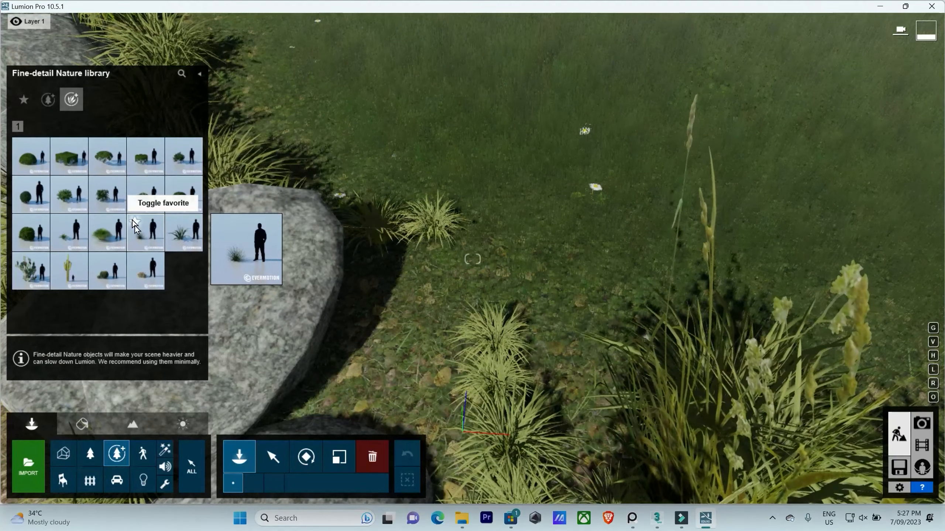
Mark saguaro 001 as a favorite and preview the golden barrel cactus, the red-flowering cactus and the hedge over the lawn
left_click(178, 235)
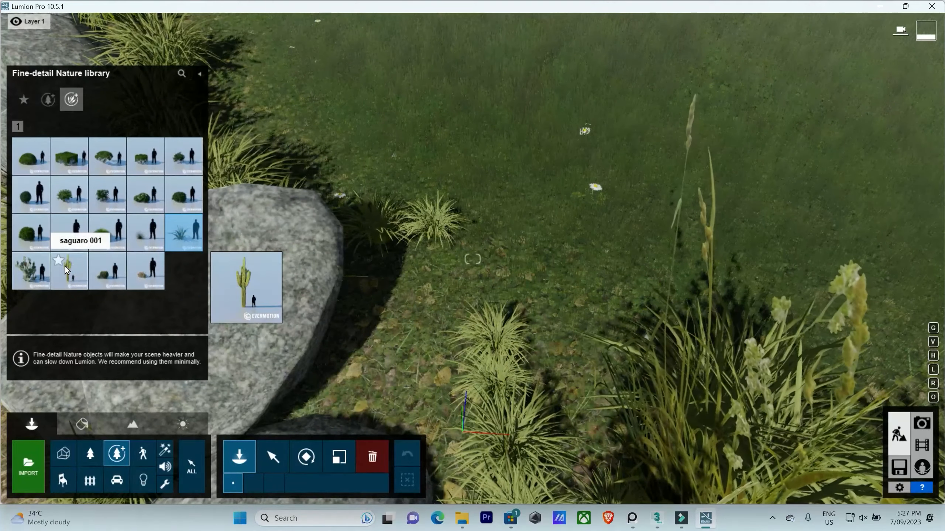
left_click(59, 260)
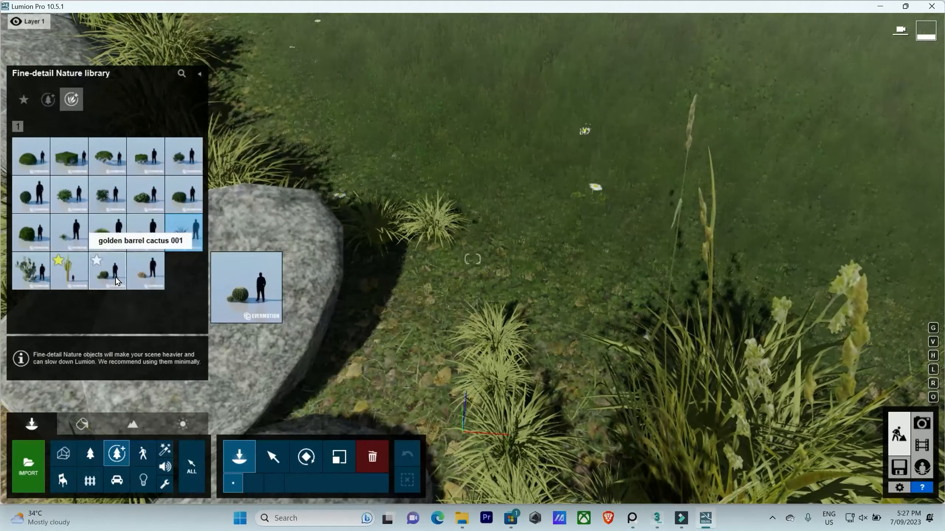
left_click(114, 276)
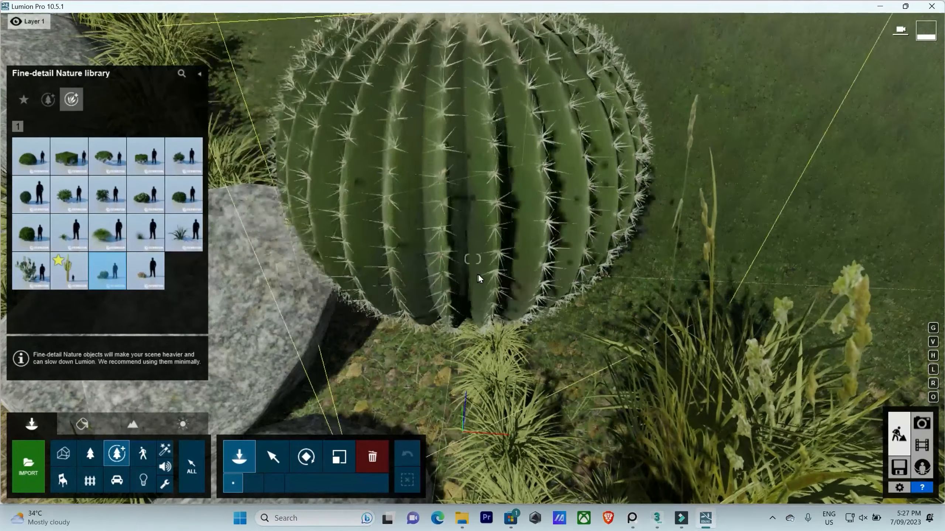
left_click(140, 276)
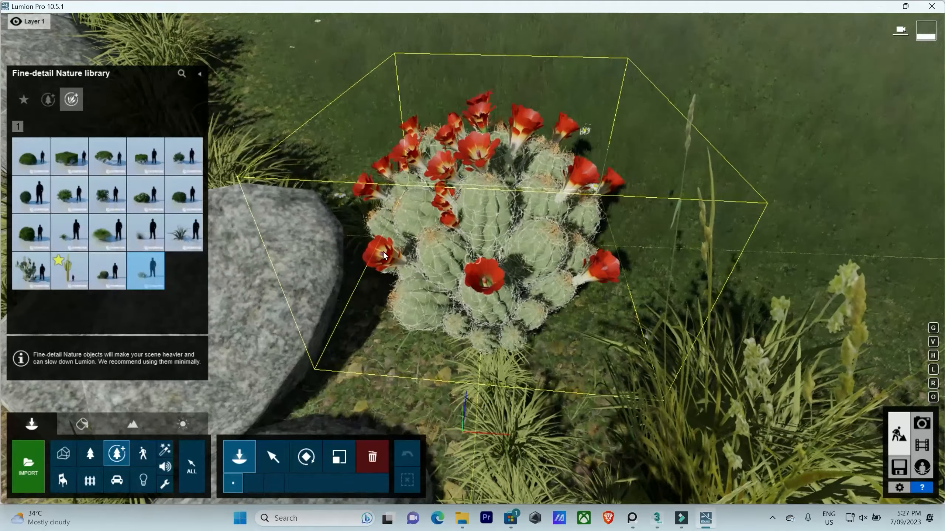
left_click(69, 156)
scroll(527, 238, "down", 5)
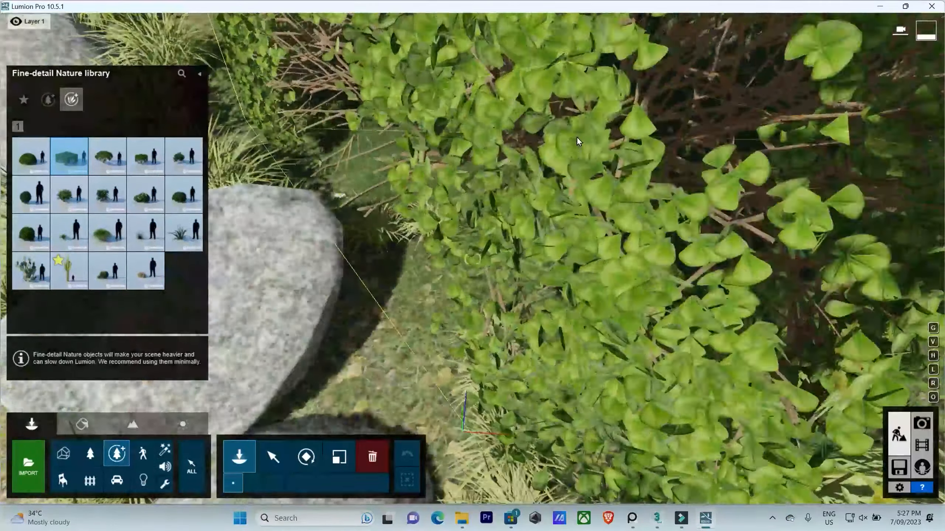
scroll(598, 157, "down", 5)
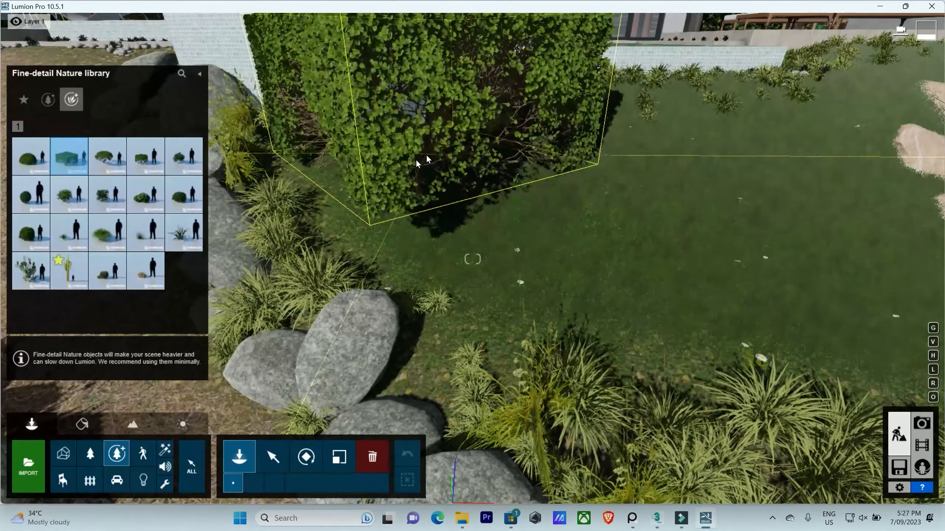
Browse the plants category of the Nature library from page 1 through page 6
left_click(91, 452)
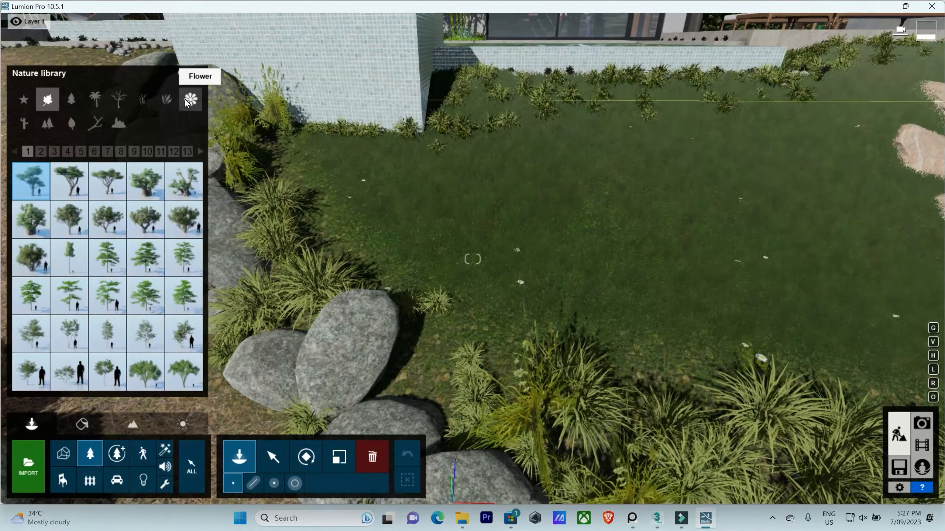
left_click(166, 101)
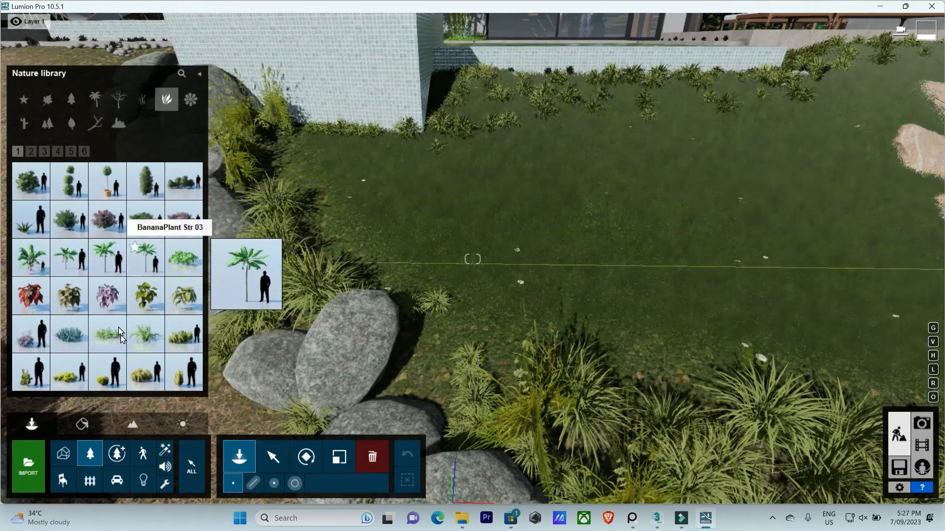
left_click(32, 152)
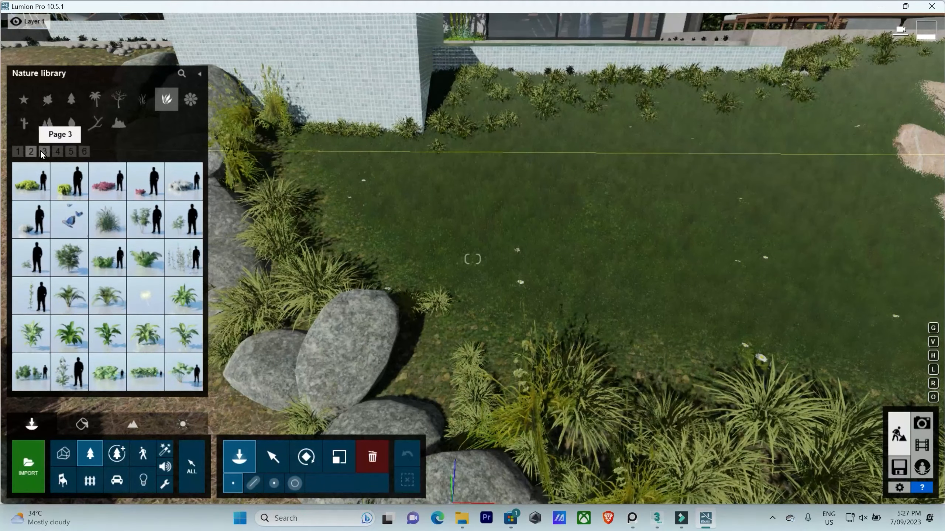
left_click(44, 151)
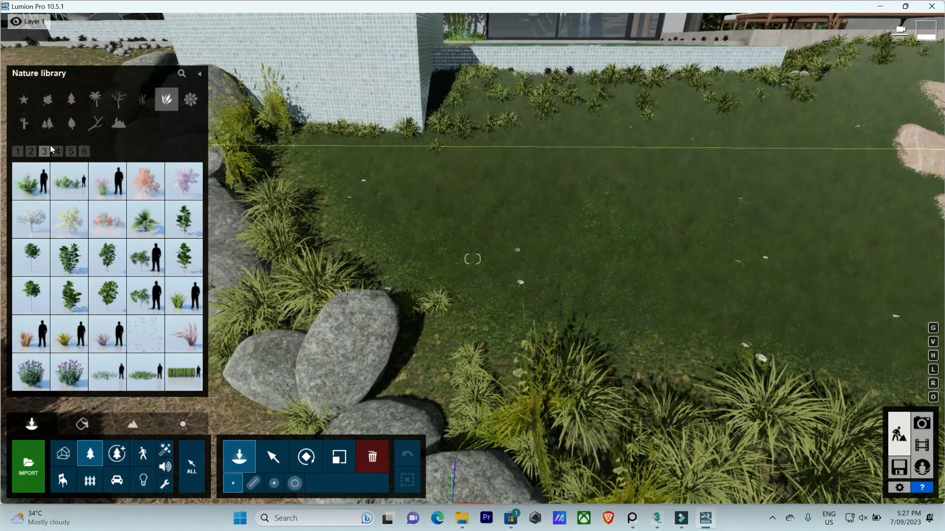
left_click(57, 151)
left_click(71, 152)
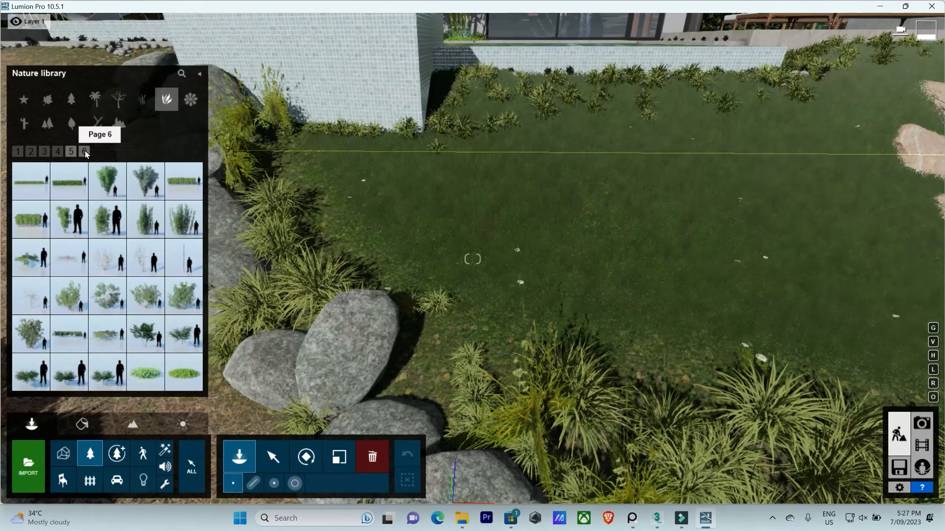
left_click(85, 150)
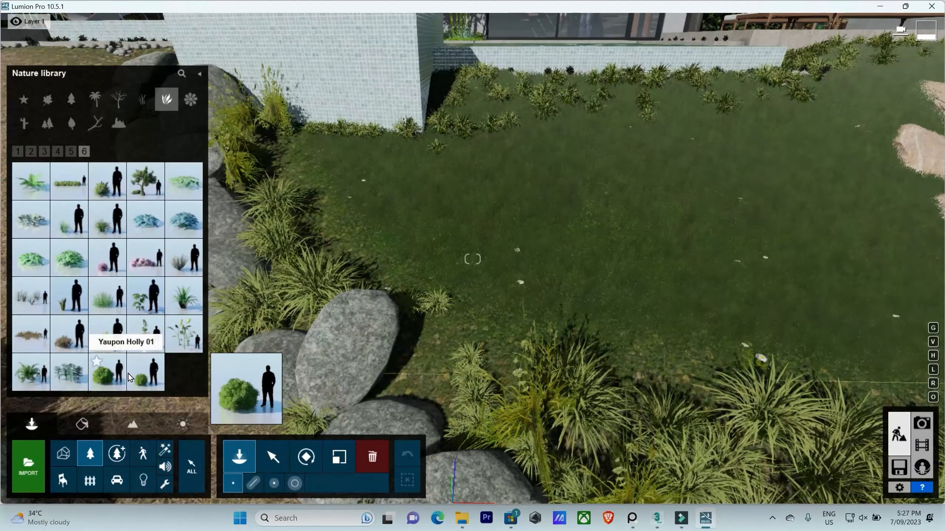
left_click(103, 192)
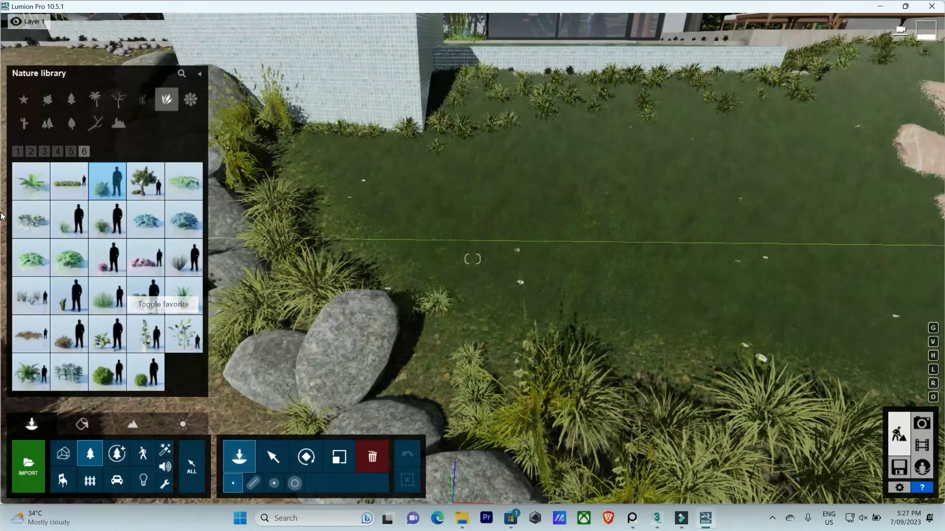
Place the round yellow-leaved shrub from page 4 of the plants category on the ground beside the path boulder
left_click(76, 153)
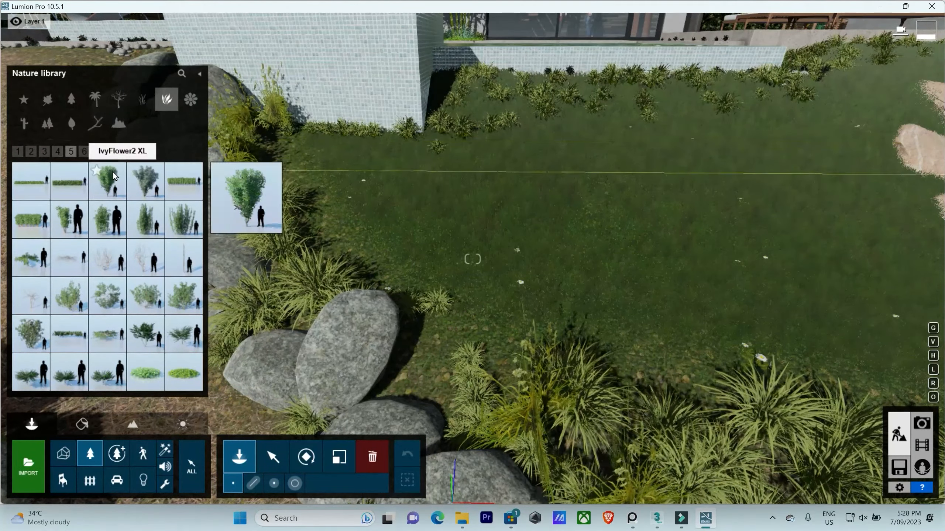
left_click(59, 154)
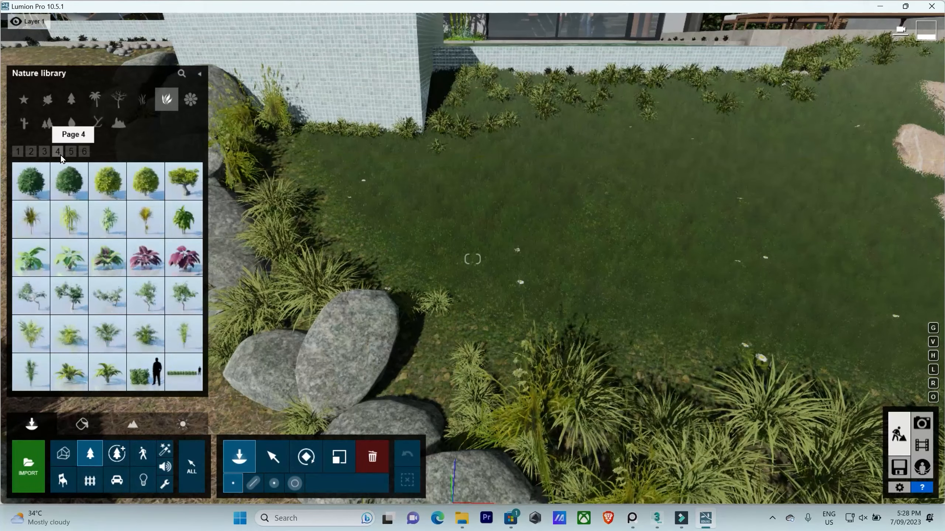
left_click(113, 193)
left_click(472, 341)
right_click_drag(472, 340, 434, 396)
key("w")
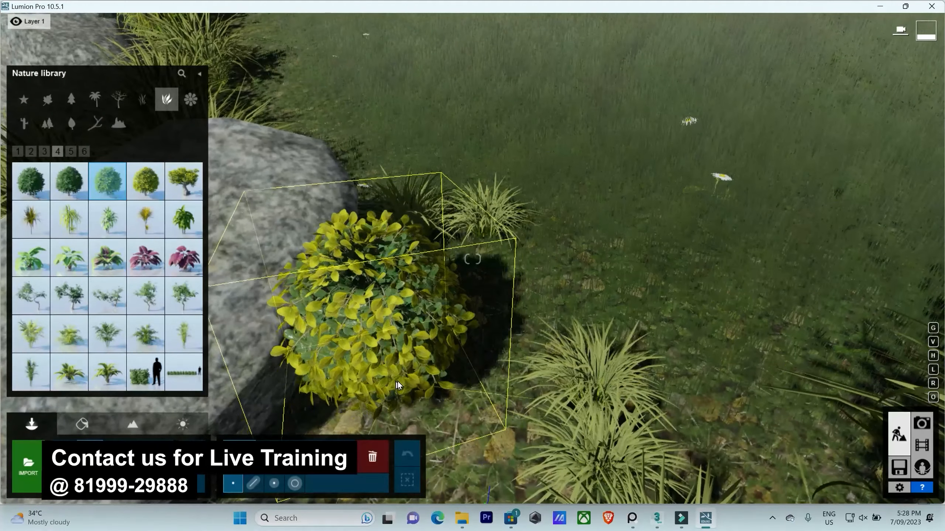
left_click(417, 407)
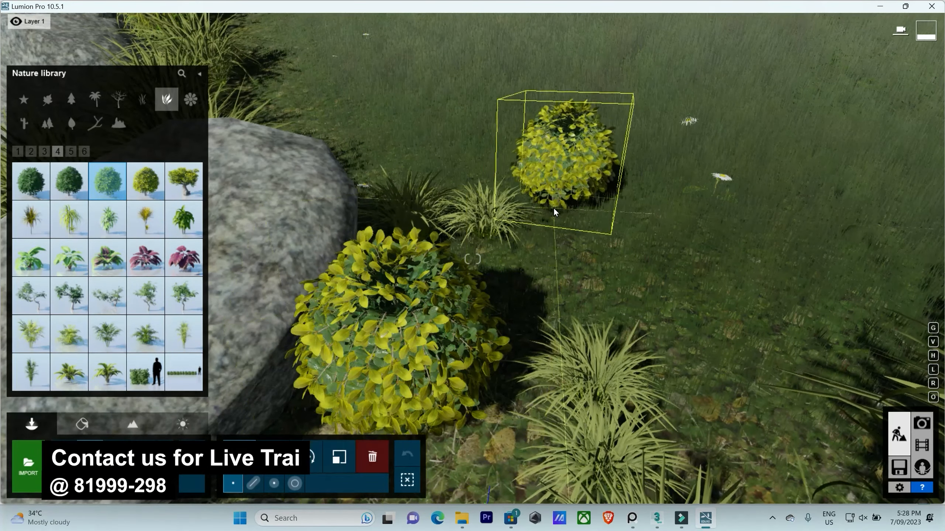
Place a SagoPalmSmall 002 between the path boulders and the ornamental grass
left_click(116, 379)
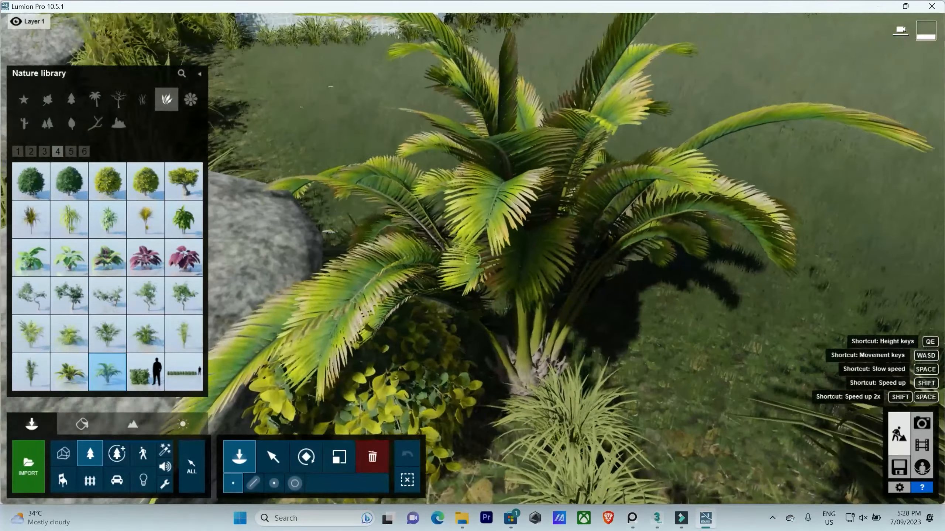
key("s")
right_click_drag(532, 374, 551, 326)
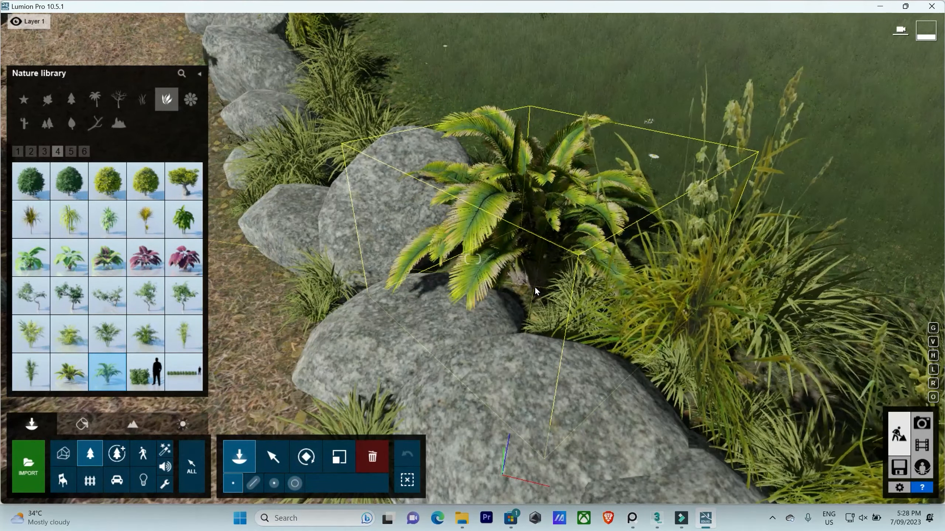
left_click(534, 287)
Place four small sago palms in a row along the base of the tiled pool wall
right_click_drag(459, 226, 591, 253)
key("w")
key("s")
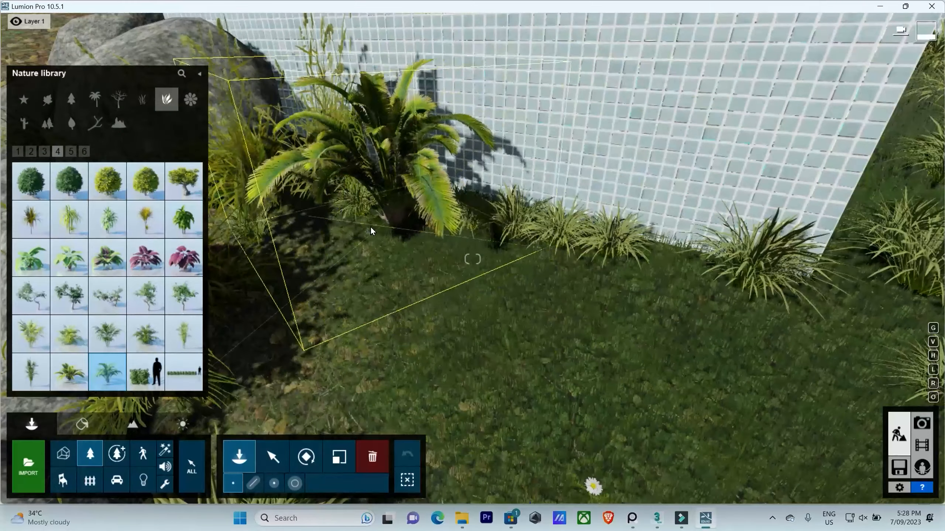
left_click(349, 236)
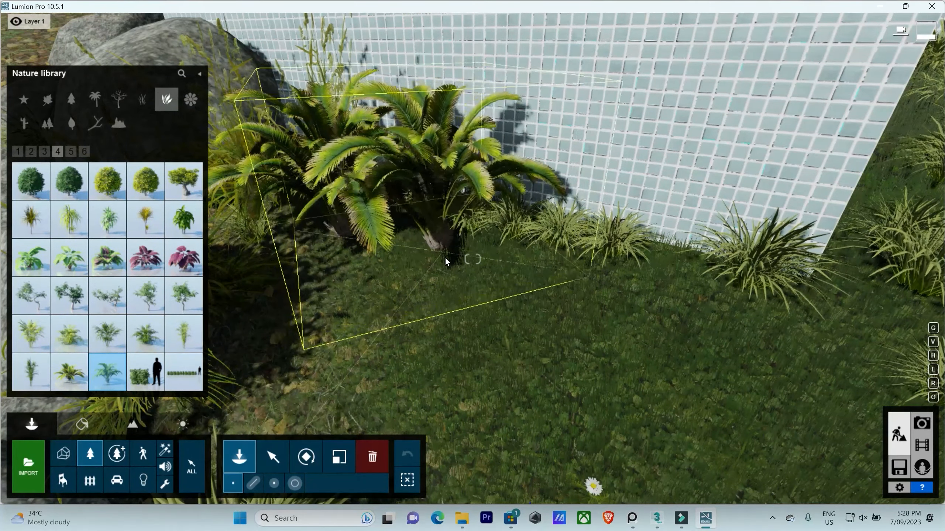
left_click(455, 270)
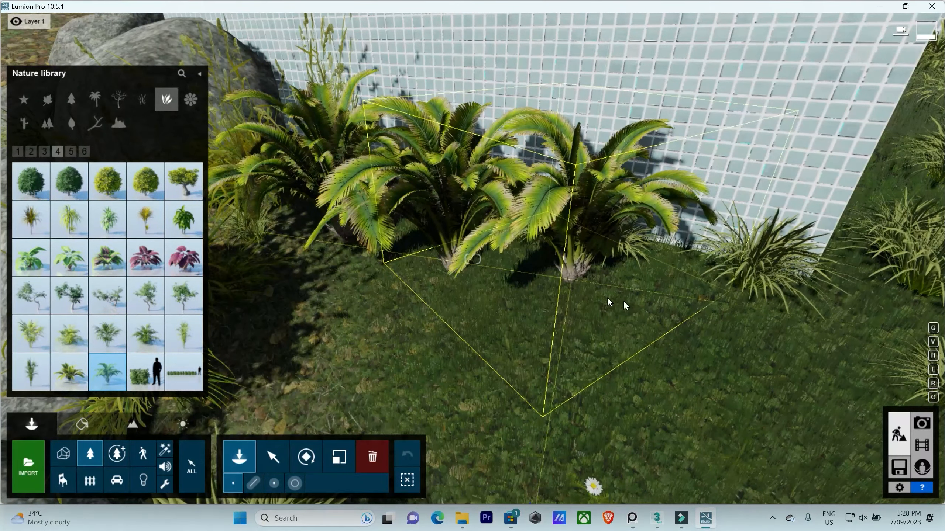
left_click(683, 337)
right_click_drag(683, 338, 483, 220)
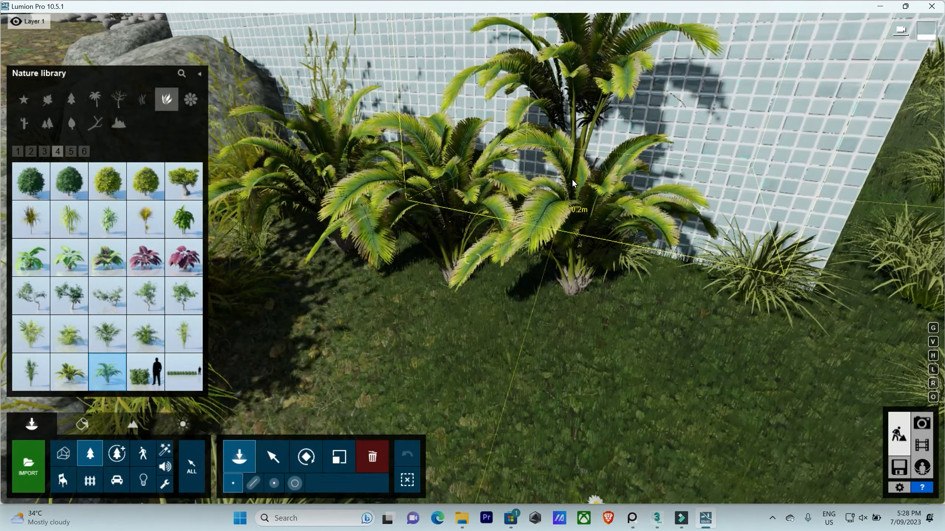
left_click(572, 179)
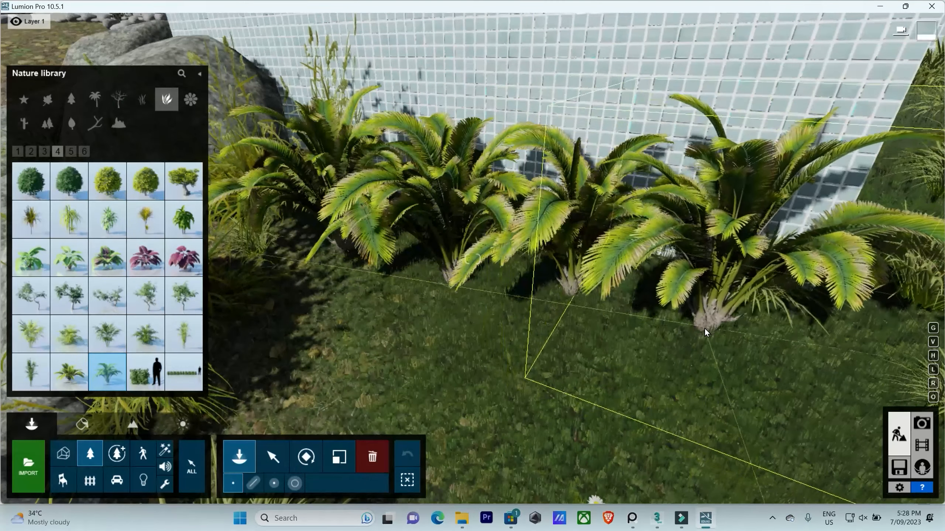
left_click(710, 337)
left_click(879, 366)
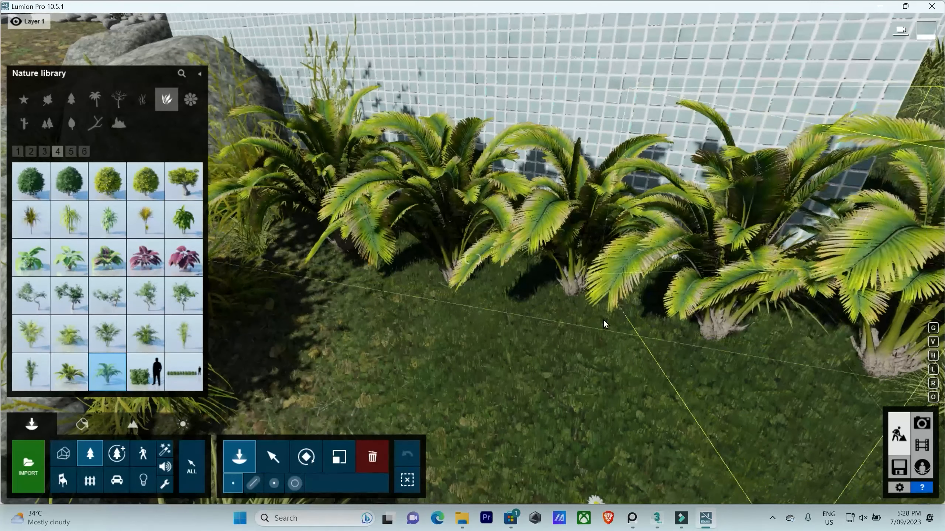
Select the placed sago palm nearest the corner of the tiled wall to show its properties
right_click_drag(603, 323, 696, 361)
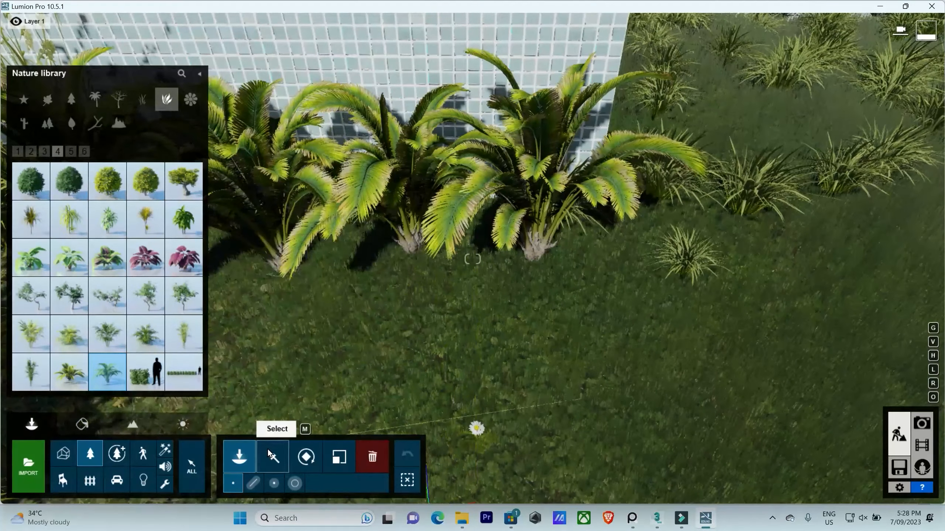
left_click(270, 454)
left_click(513, 150)
right_click_drag(536, 139, 494, 164)
right_click_drag(572, 148, 517, 391)
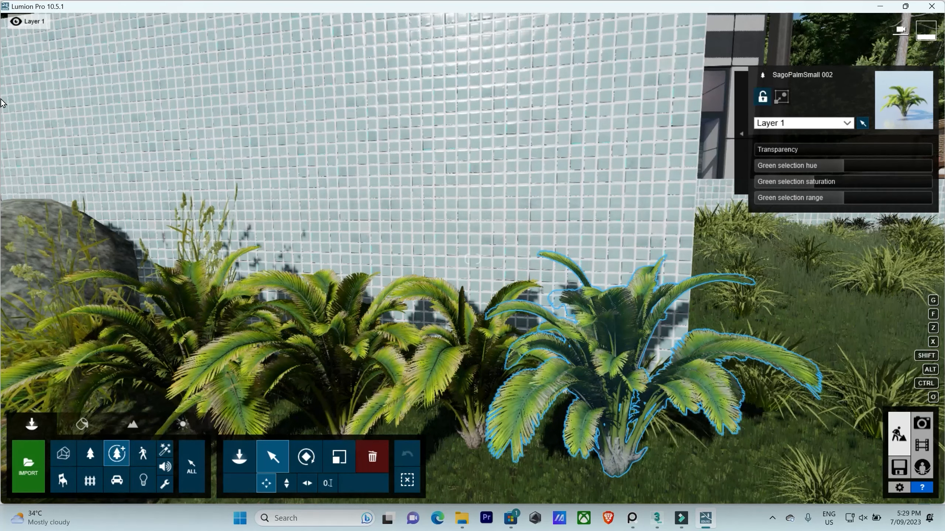
Compare placing and selecting modes across the Fine-detail Nature, Transport and Nature categories, ending with selection of Nature objects
left_click(118, 456)
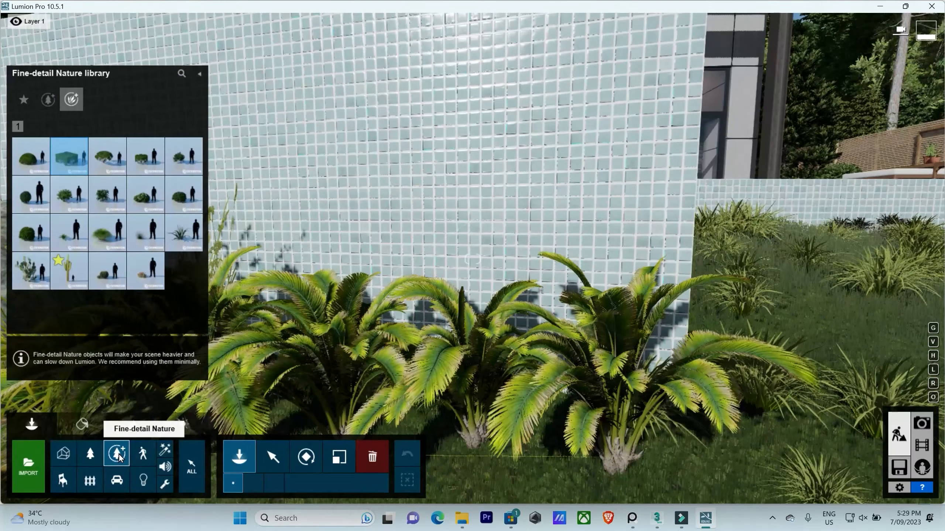
left_click(278, 455)
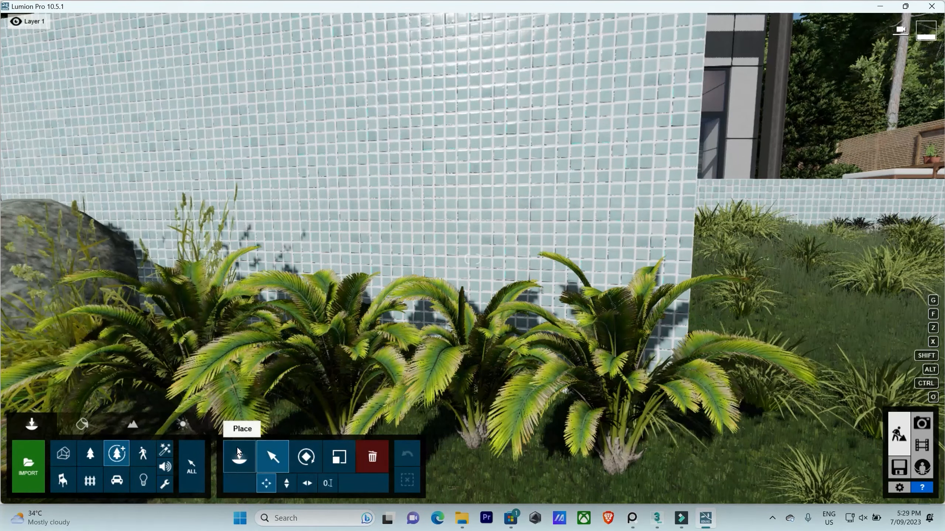
left_click(233, 449)
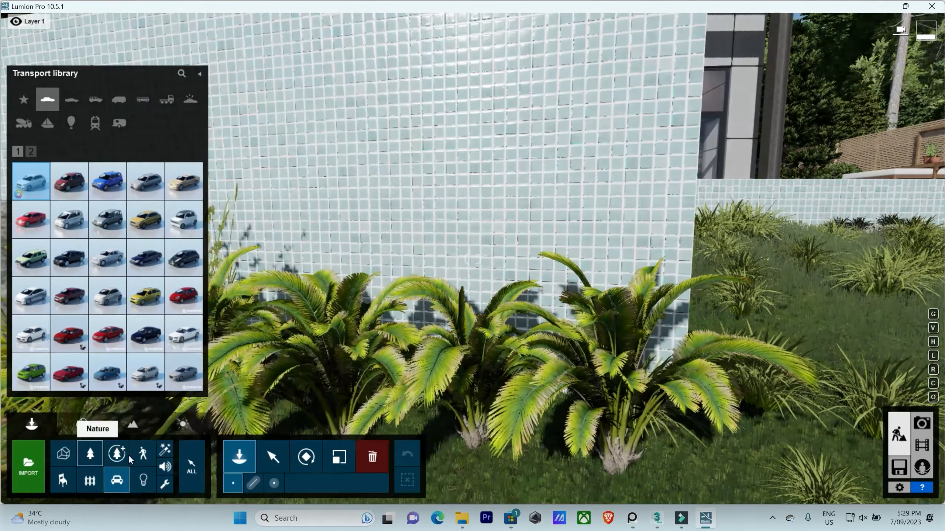
left_click(90, 453)
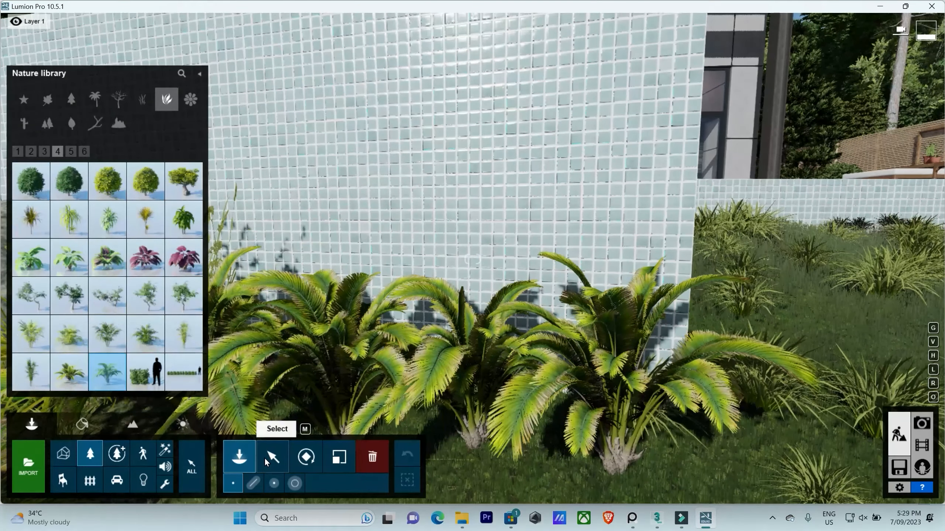
left_click(275, 463)
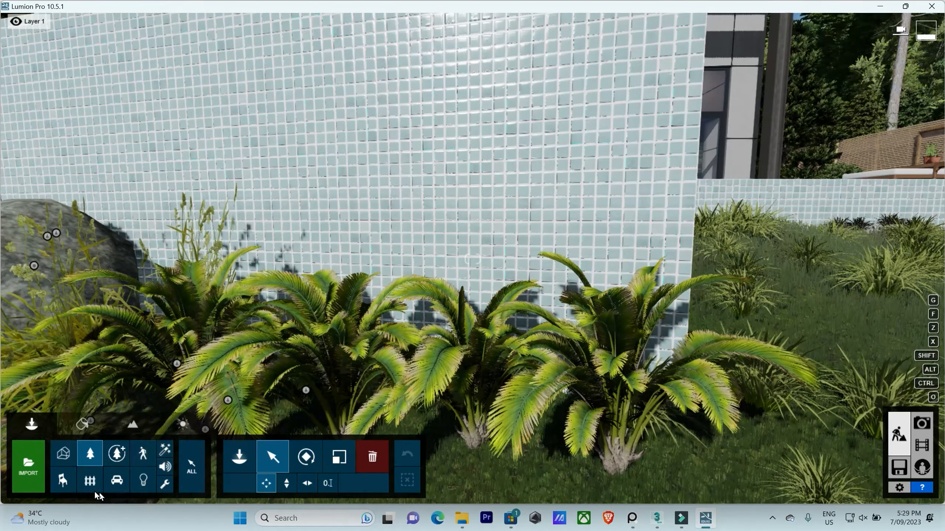
Move the sago palm at the corner of the tiled pool wall slightly along the row
key("s")
right_click_drag(541, 312, 549, 274)
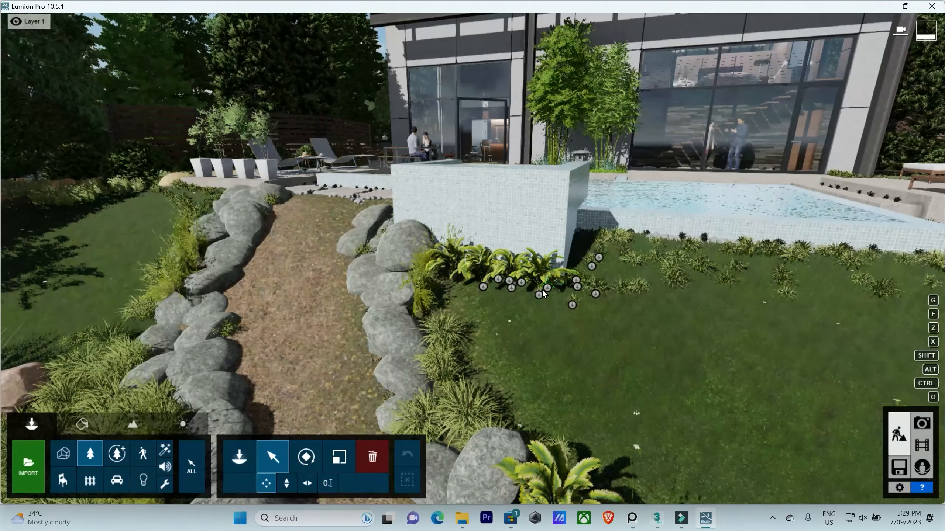
left_click(553, 301)
left_click_drag(554, 300, 543, 293)
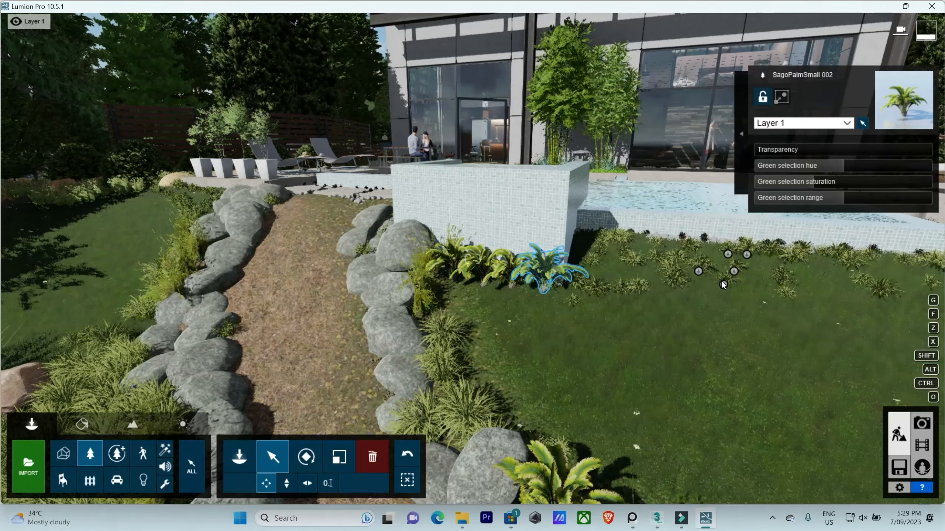
Select a mondo grass clump on the lawn near the pool and move it a short distance
left_click(714, 288)
left_click_drag(693, 352, 697, 307)
mouse_move(696, 308)
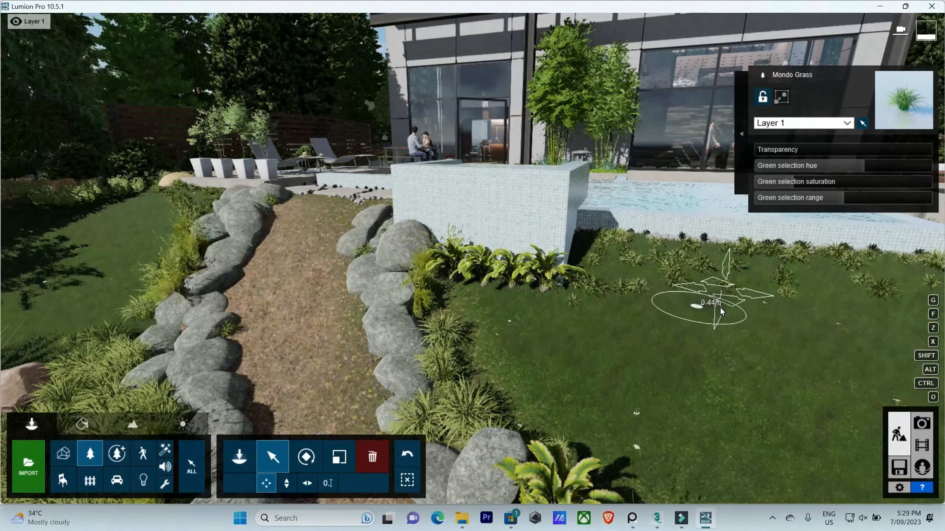
Try rotating and resizing the same mondo grass clump on the lawn
left_click(307, 457)
key("w")
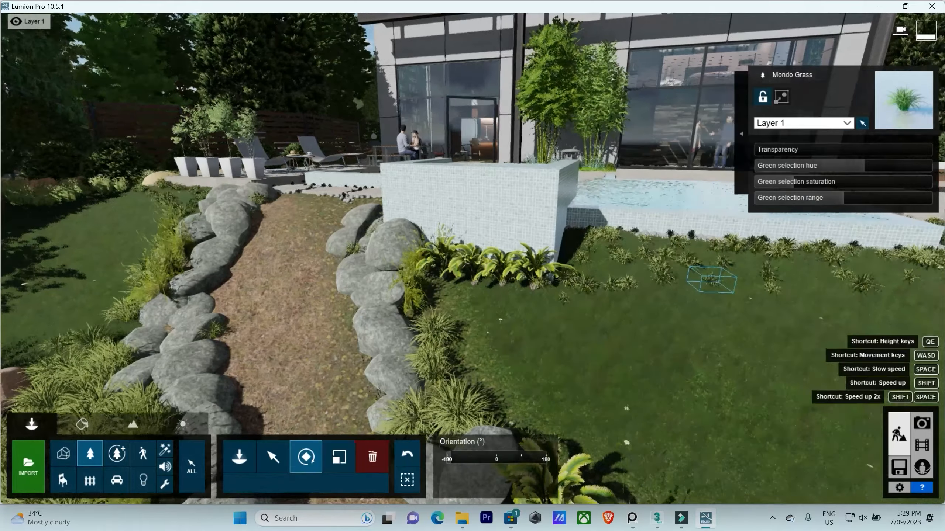
right_click_drag(472, 298, 580, 290)
right_click_drag(521, 295, 543, 371)
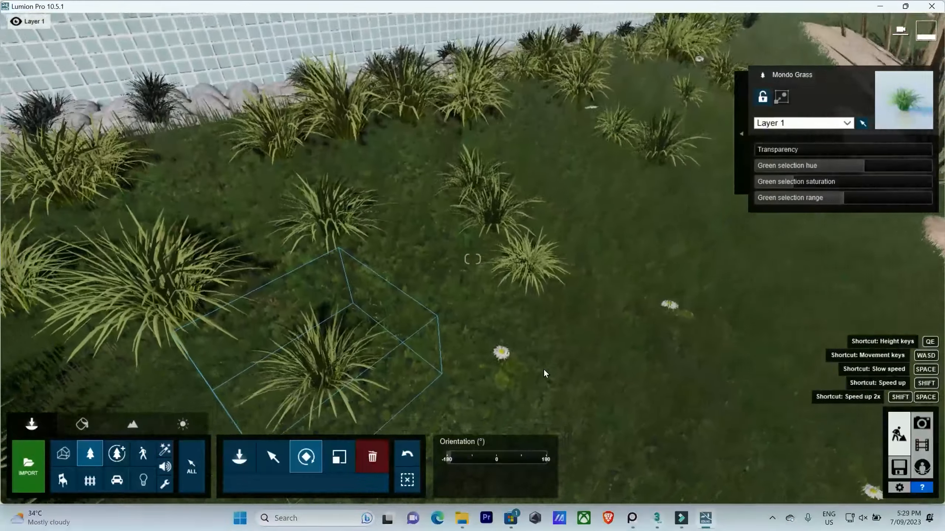
left_click_drag(345, 357, 402, 293)
left_click(339, 456)
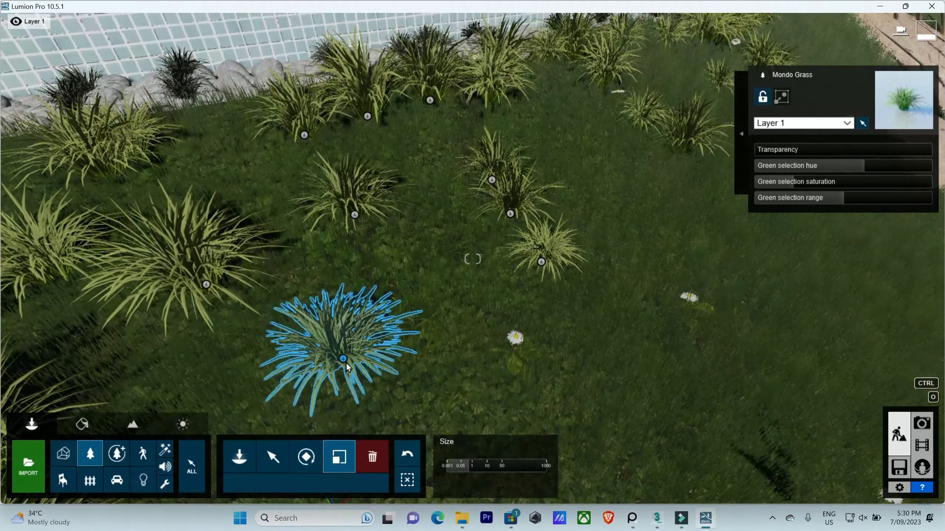
mouse_move(343, 358)
left_mouse_down()
mouse_move(349, 333)
mouse_move(354, 365)
mouse_move(355, 356)
left_mouse_up()
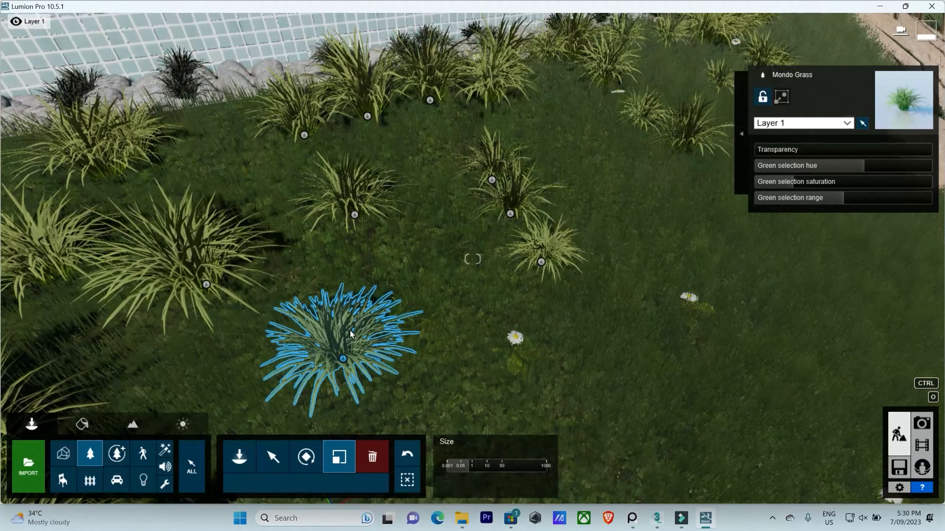
Delete that mondo grass clump from the lawn and return to selecting objects
left_click(379, 446)
left_click(343, 358)
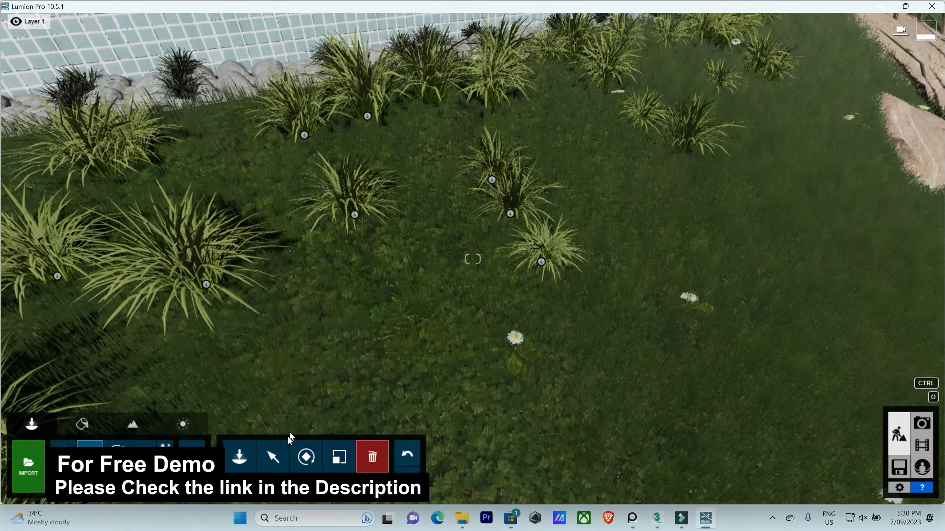
left_click(274, 457)
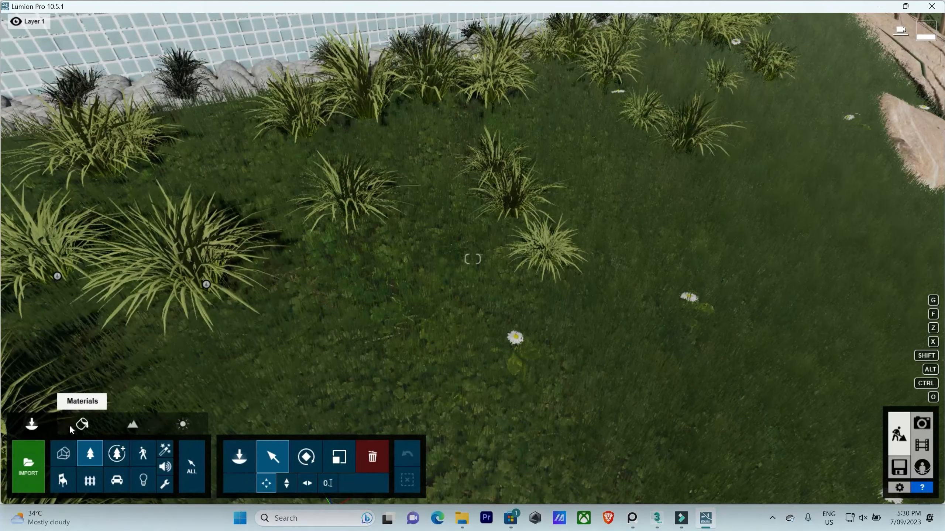
Open the landscape material of the leaf-covered path between the boulders for editing
left_click(82, 425)
right_click_drag(426, 321, 364, 194)
key("s")
right_click_drag(472, 259, 520, 222)
key("w")
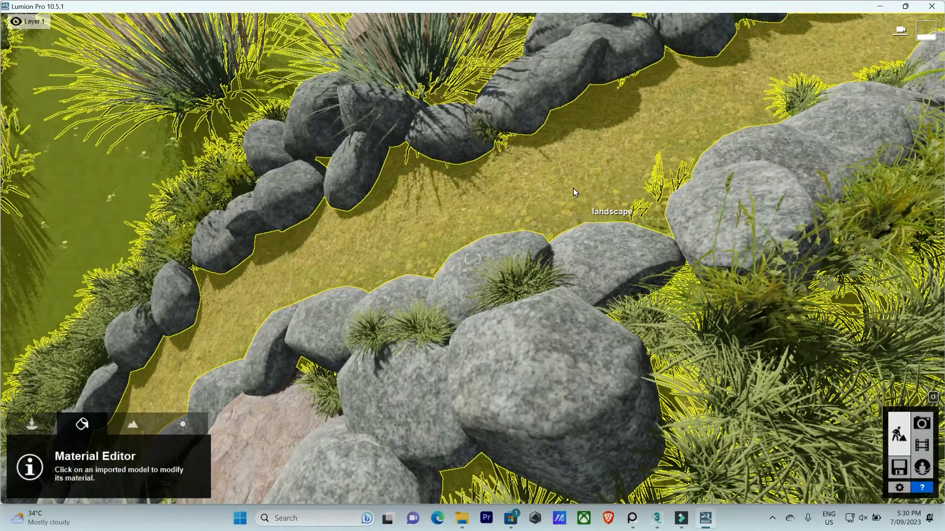
right_click_drag(573, 188, 639, 242)
key("w")
key("w")
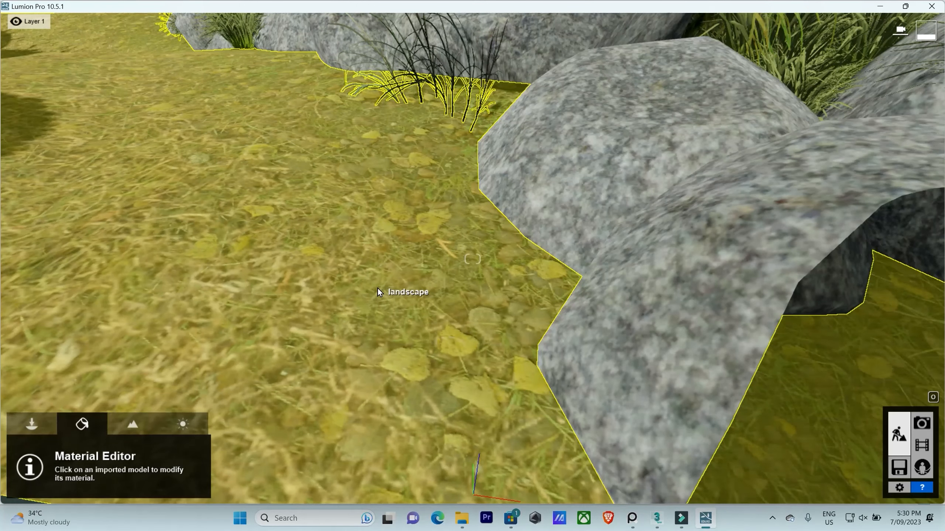
left_click(393, 287)
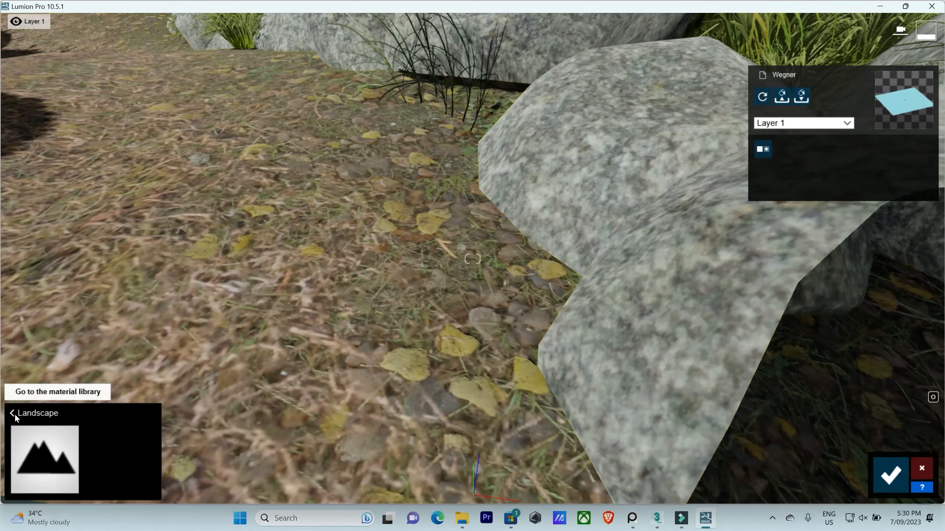
Try several ground materials from the Various category on the landscape surface, including Ground 022 2048, Ground 023 2048 and Ground 035 2048
left_click(18, 415)
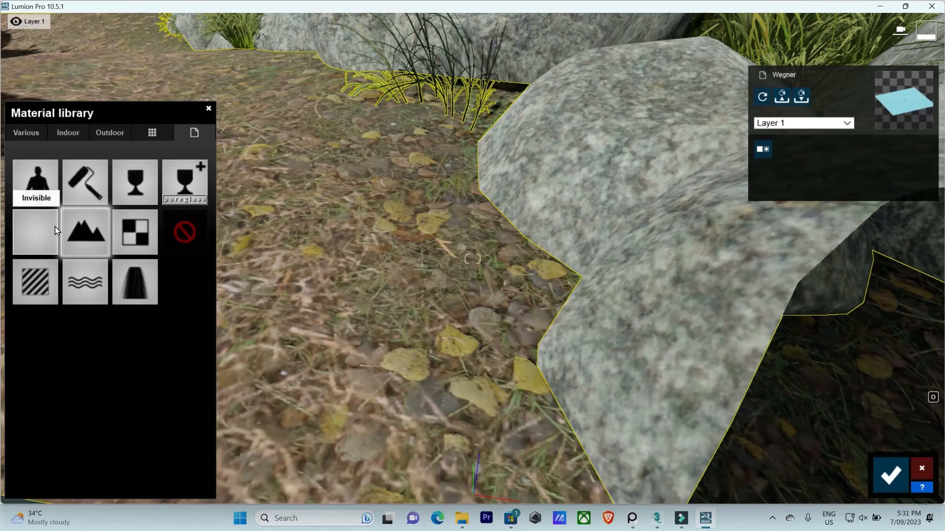
left_click(36, 130)
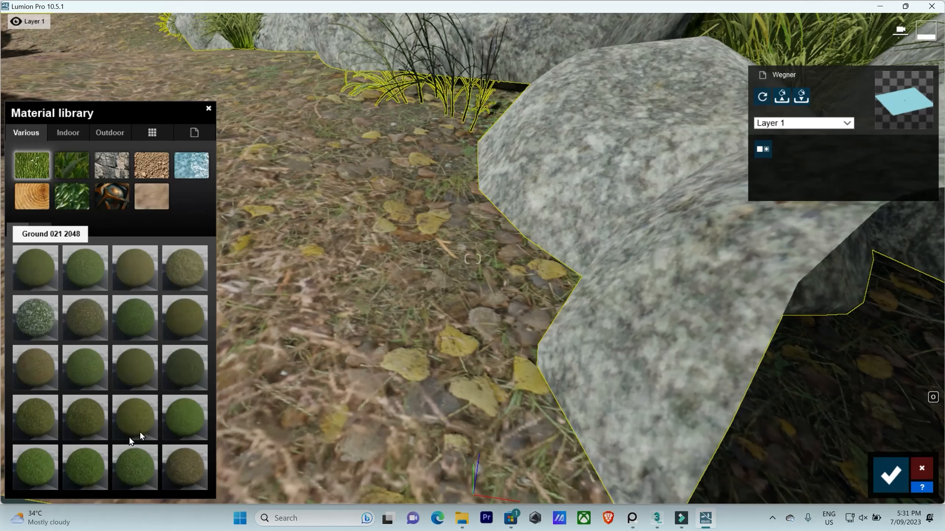
left_click(89, 269)
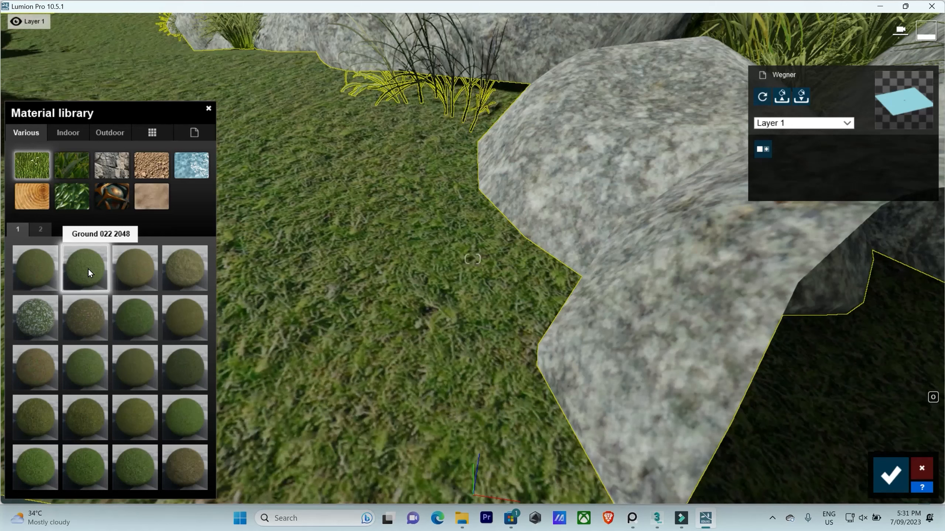
left_click(137, 309)
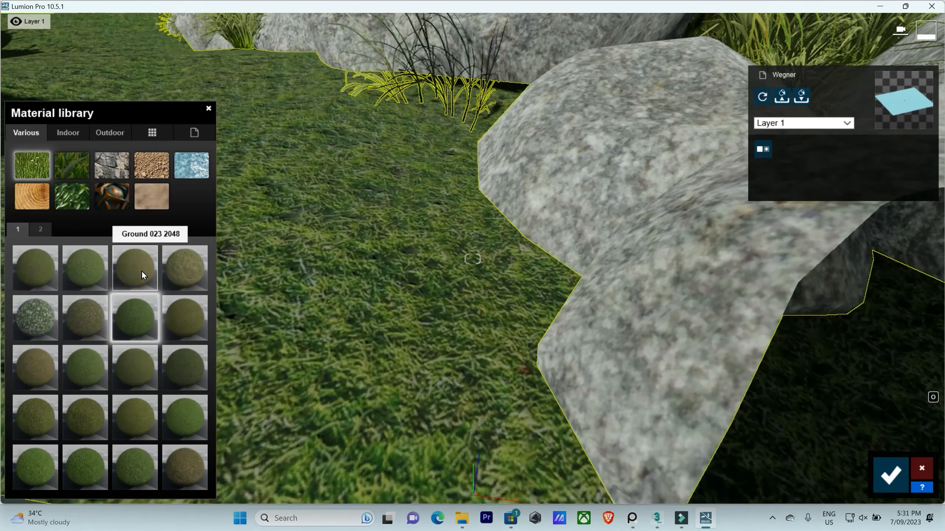
left_click(142, 272)
left_click(183, 411)
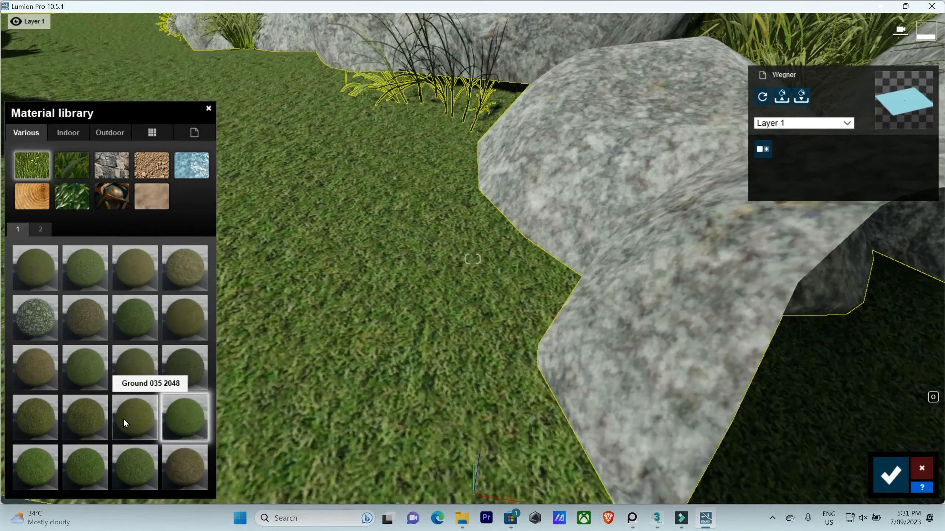
left_click(123, 418)
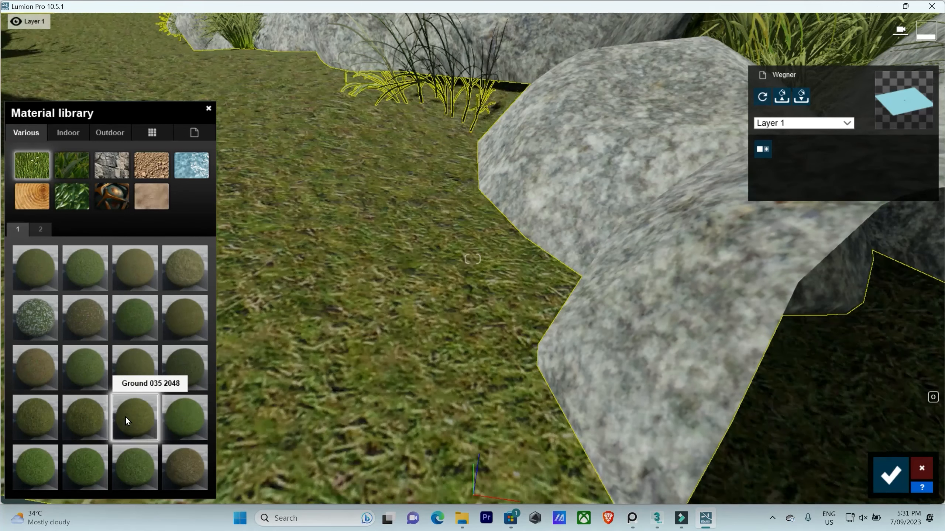
Try several three-dimensional grass materials on the landscape surface, including Row Grass 01
left_click(63, 159)
left_click(78, 276)
left_click(61, 277)
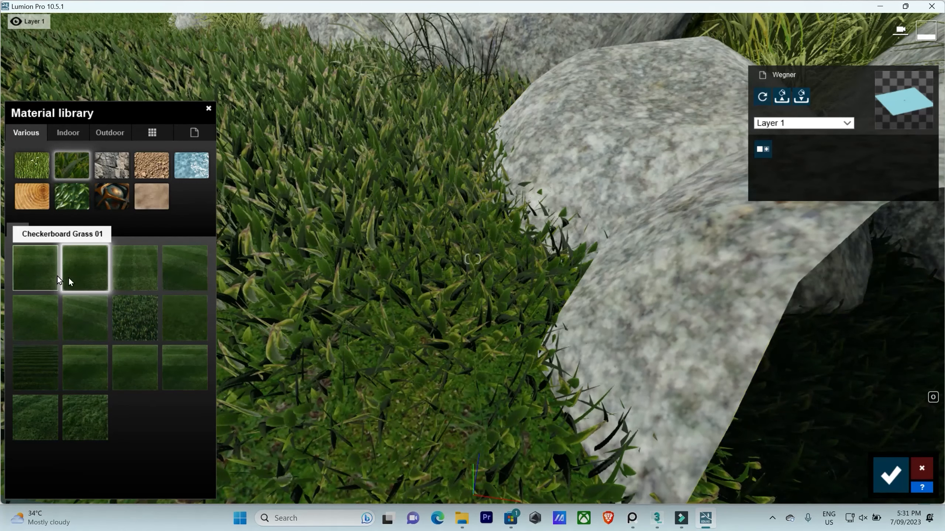
left_click(131, 279)
left_click(167, 311)
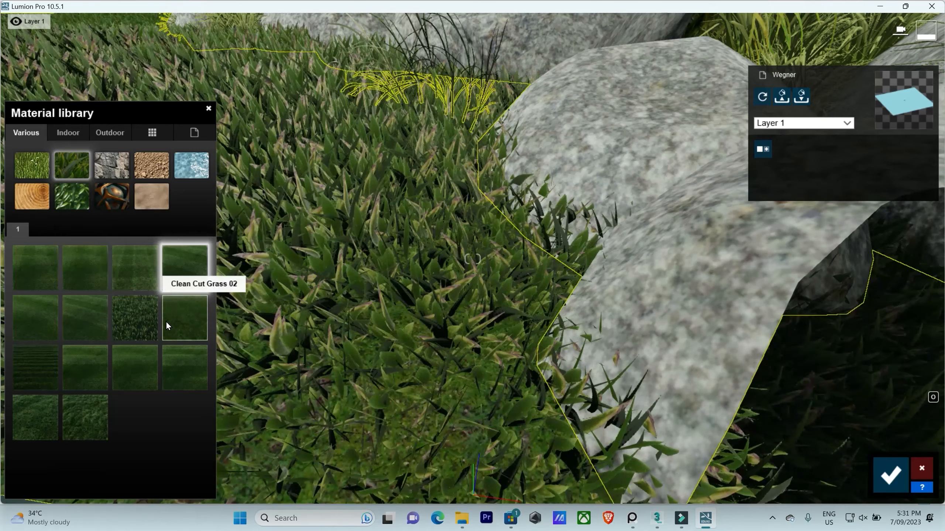
left_click(131, 355)
left_click(83, 374)
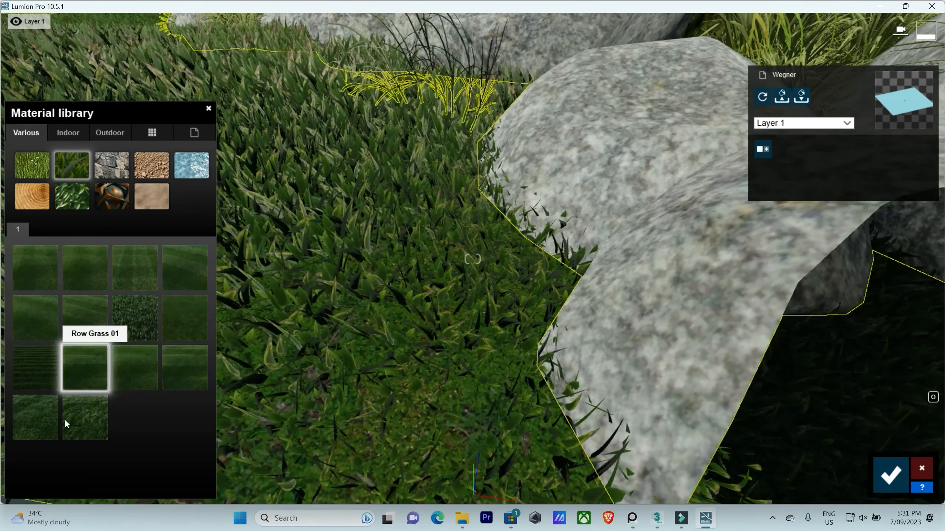
left_click(75, 425)
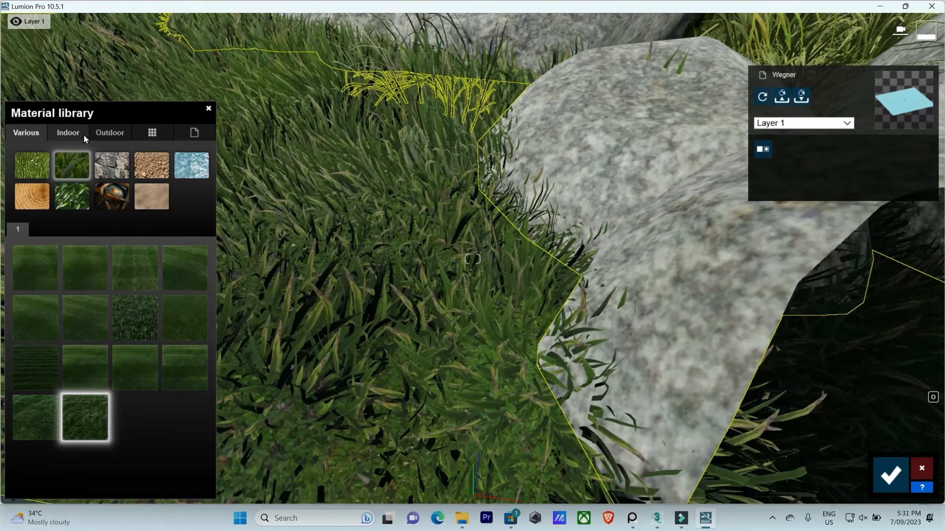
Browse the Indoor, Outdoor and remaining categories of the material library
left_click(84, 135)
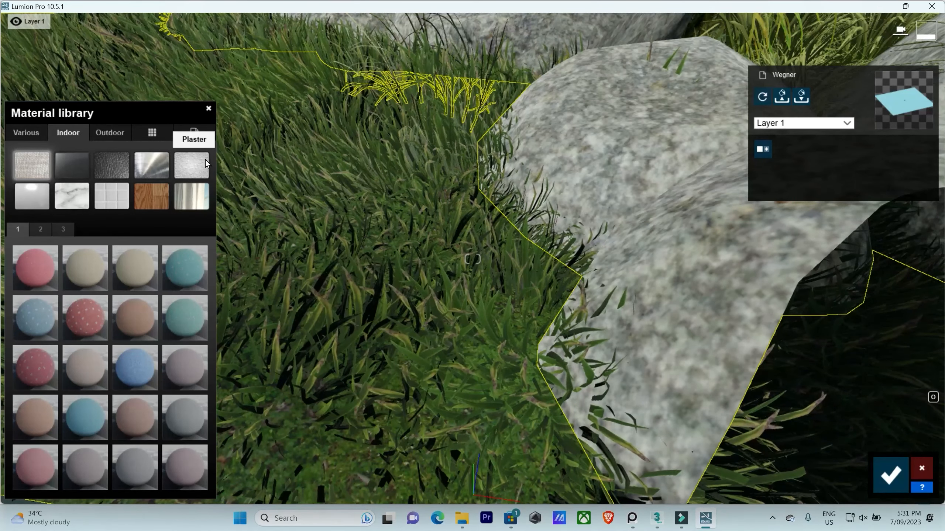
left_click(107, 133)
left_click(152, 135)
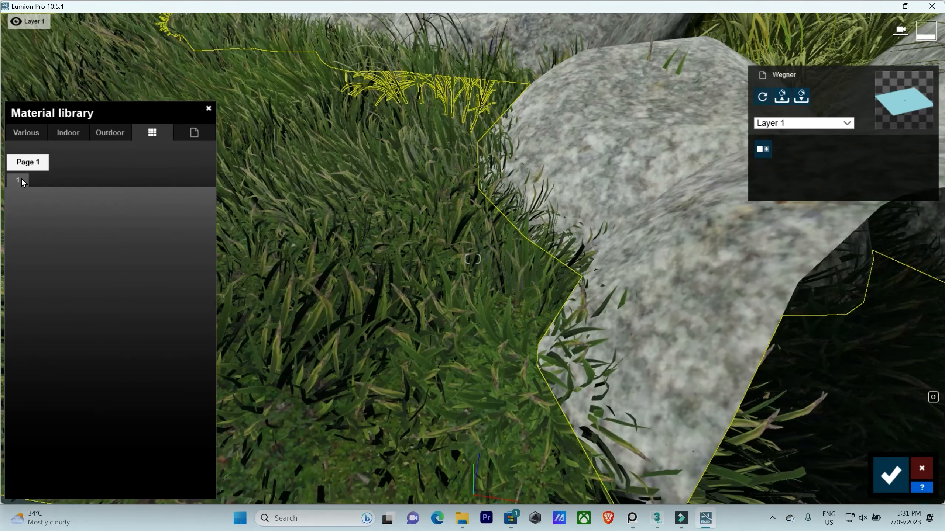
left_click(194, 133)
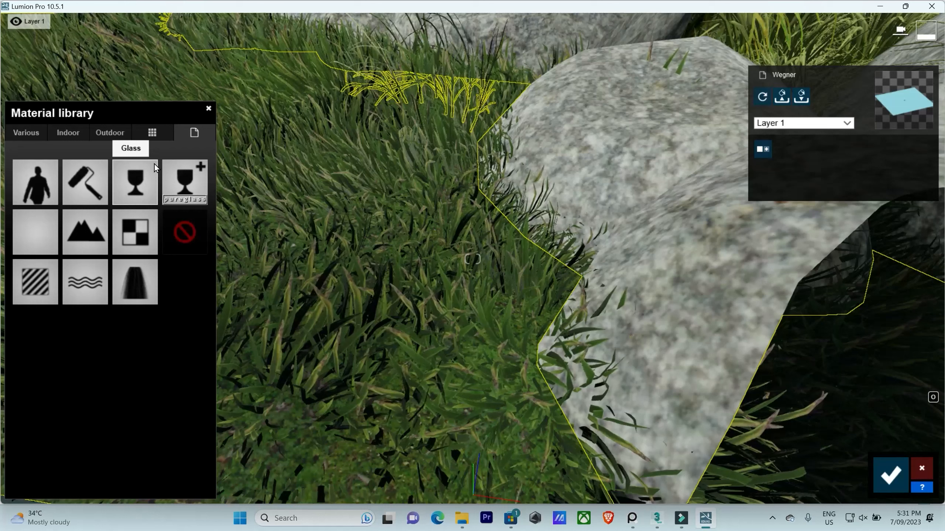
Try the Color material on the landscape surface with several hues, ending on turquoise green
left_click(80, 173)
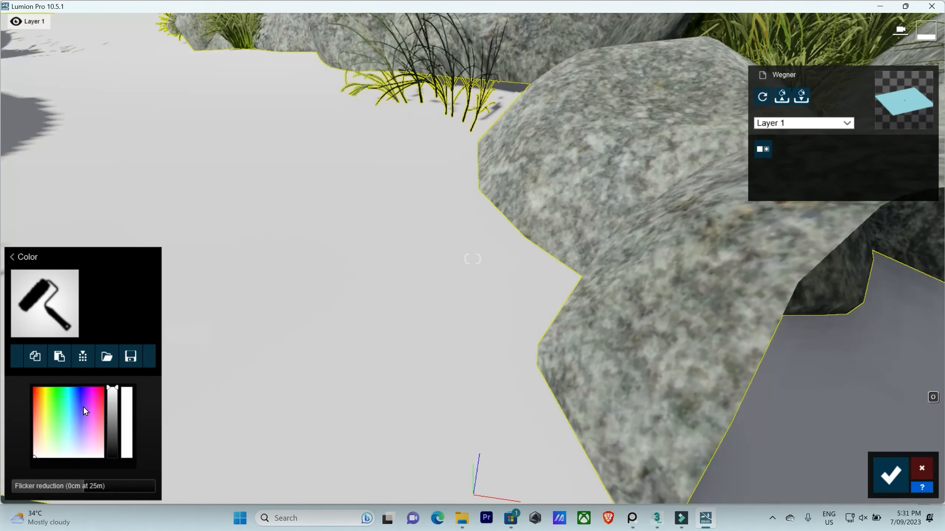
left_click(51, 392)
left_click(86, 394)
left_click(73, 394)
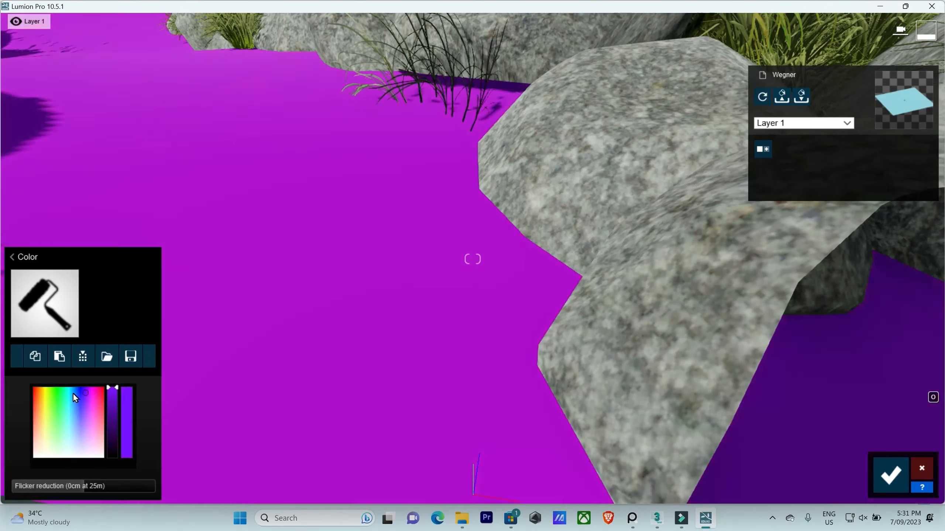
left_click(63, 401)
left_click(12, 257)
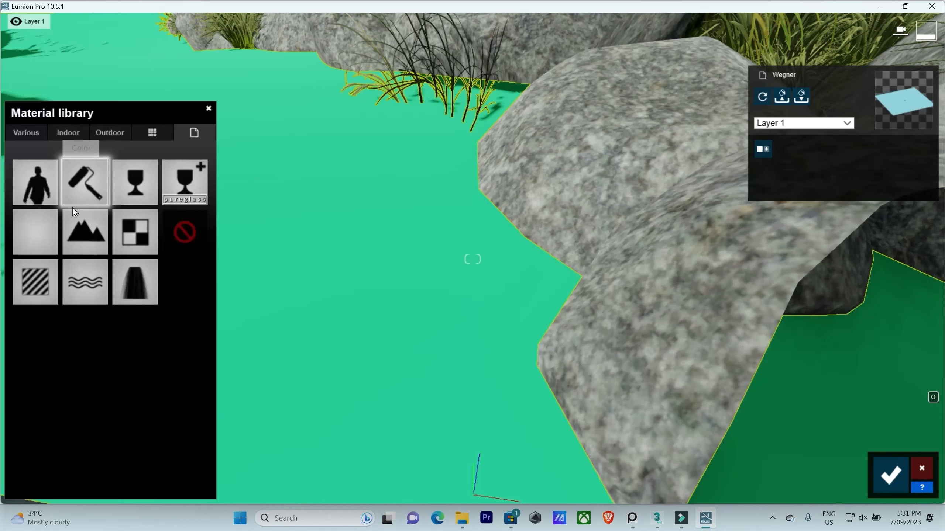
Try the Glass, Glass Advanced and Invisible materials on the landscape surface in turn
left_click(146, 179)
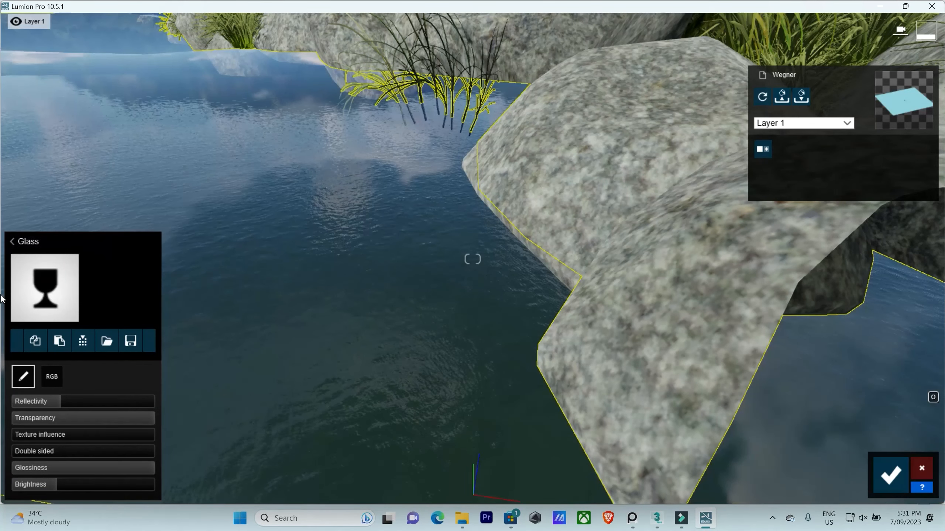
left_click(16, 246)
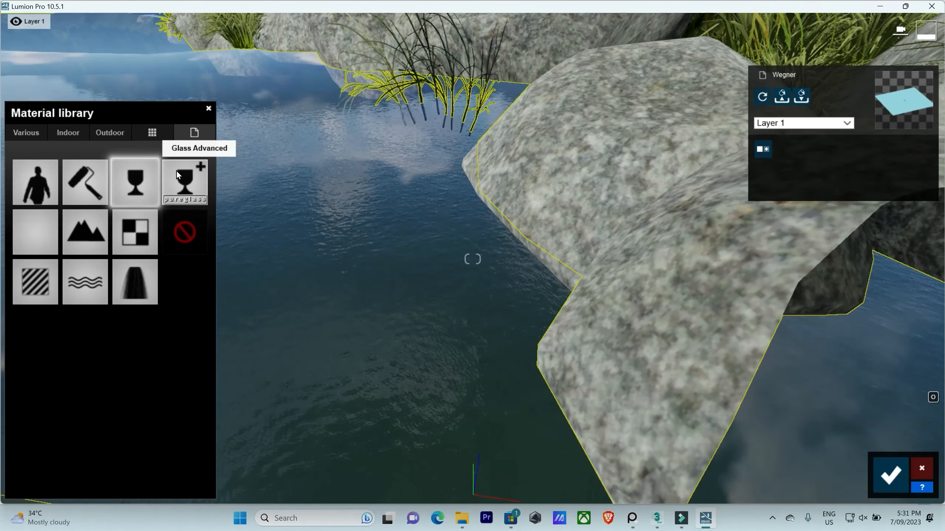
left_click(177, 171)
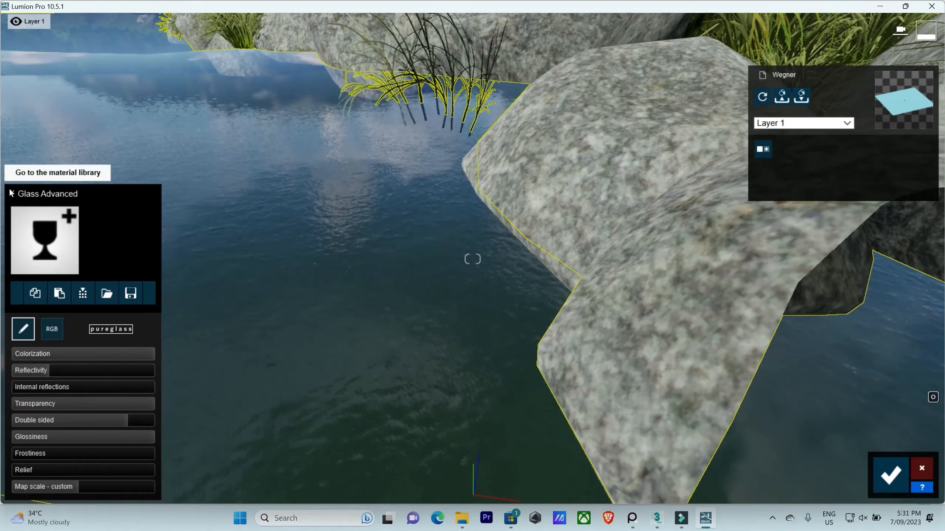
left_click(13, 194)
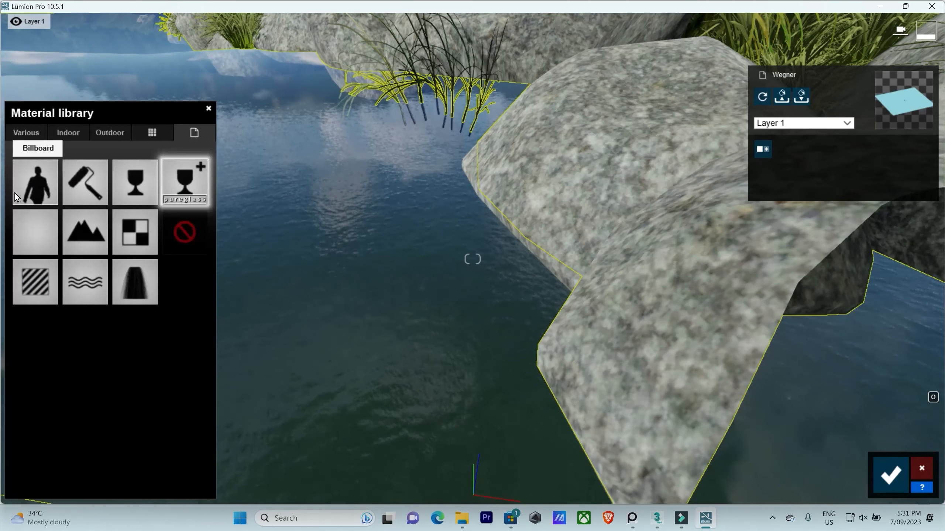
left_click(25, 221)
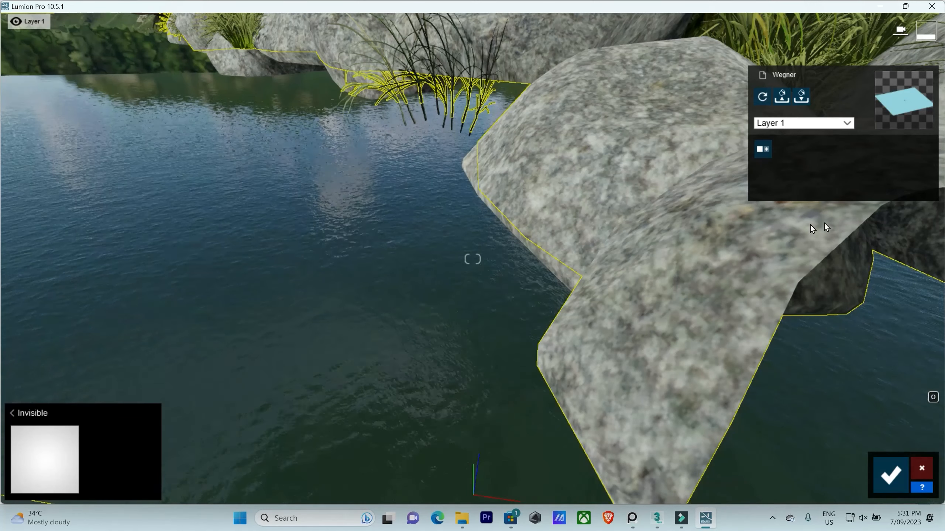
left_click(12, 413)
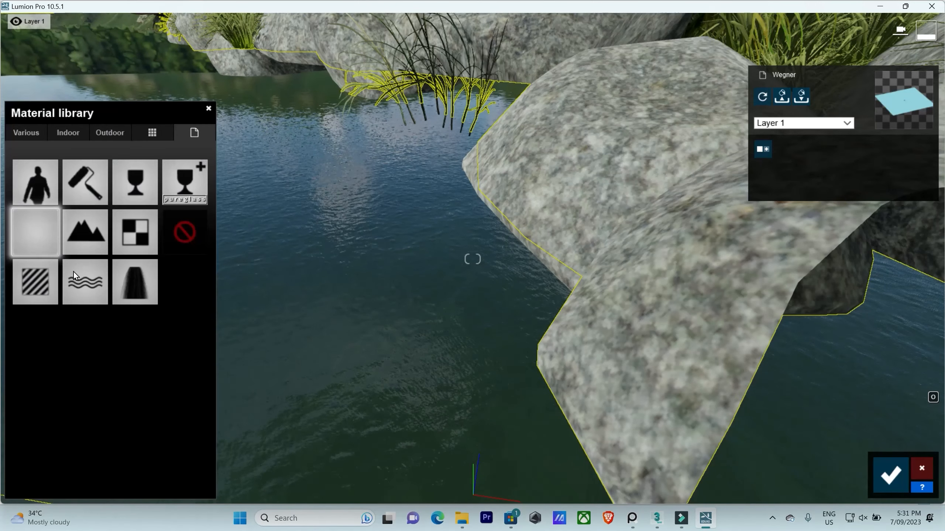
Reapply the Landscape material to the ground surface and compare it with the Lightmap material
left_click(86, 246)
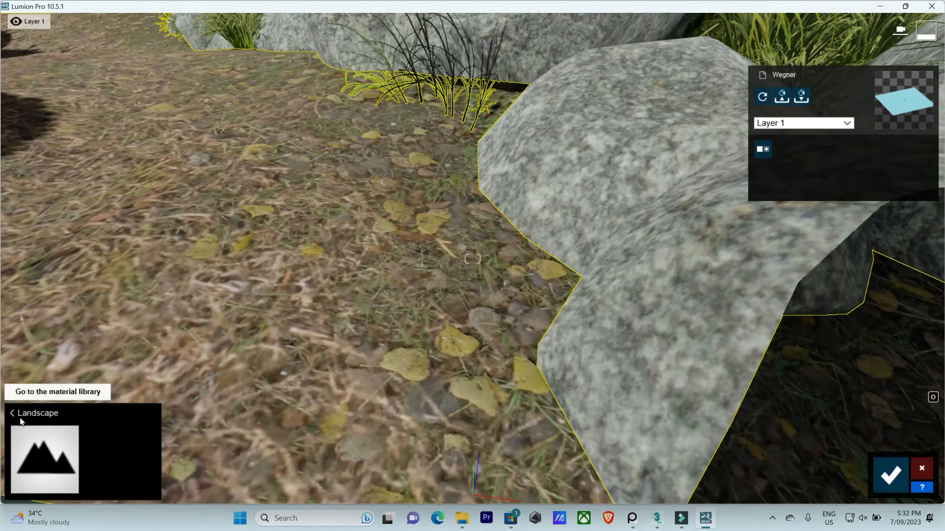
left_click(20, 416)
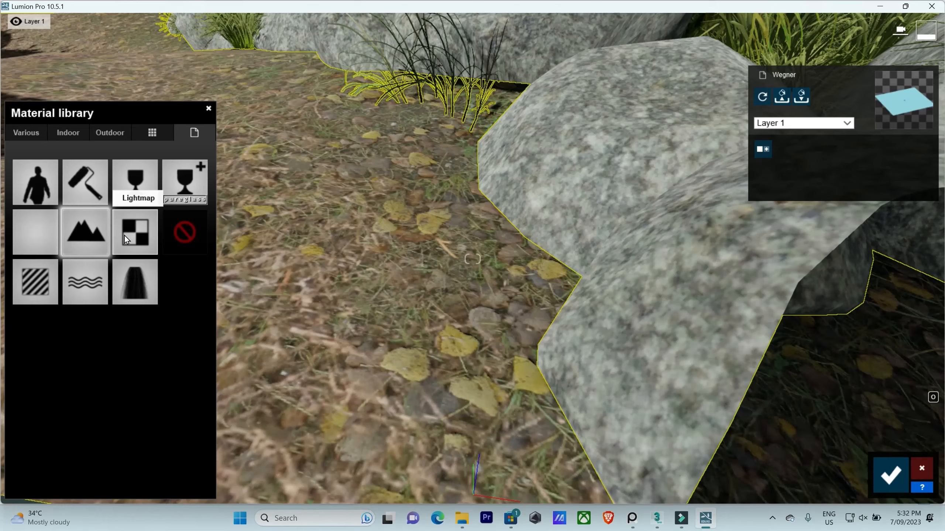
left_click(124, 235)
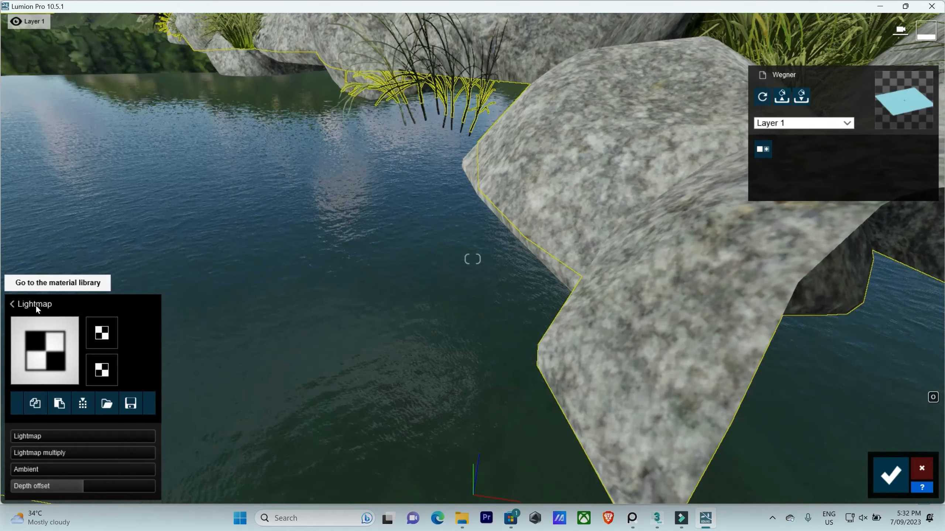
Try the Imported Material and Standard options from the material library on the stream surface
left_click(26, 302)
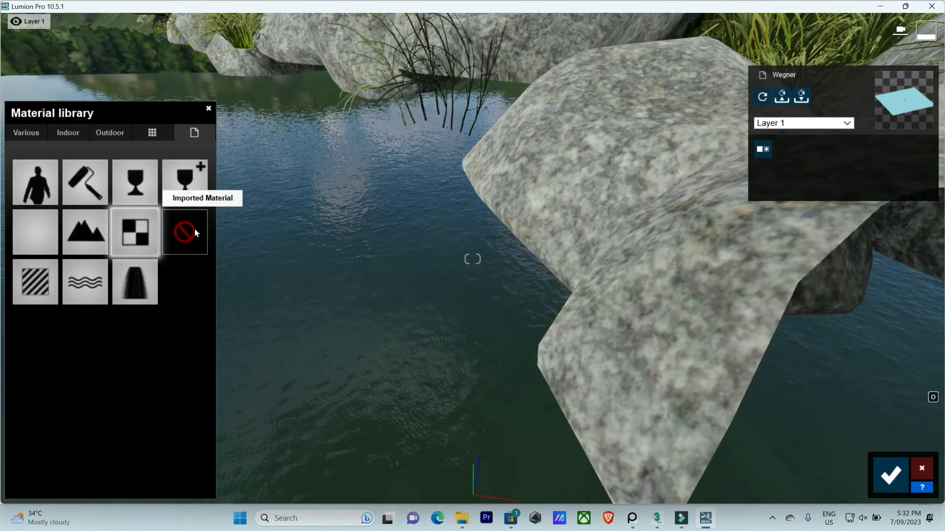
left_click(178, 237)
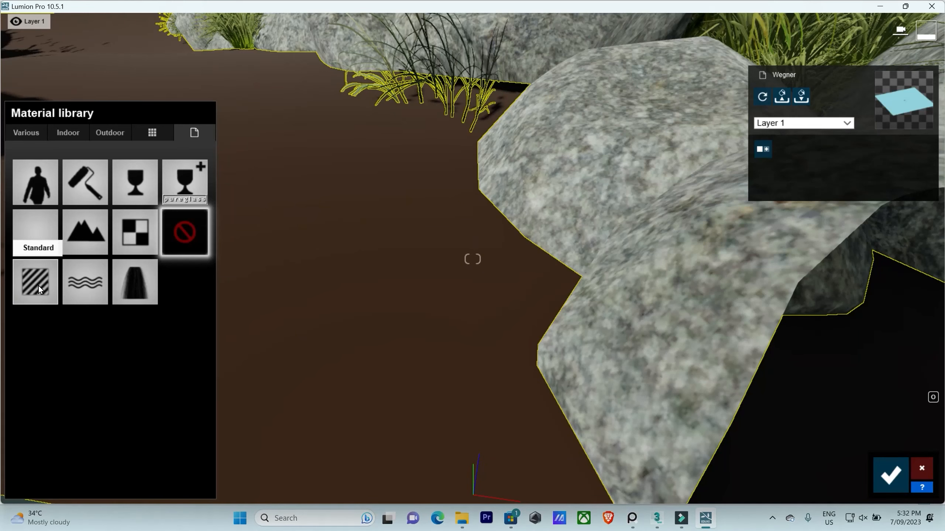
left_click(37, 282)
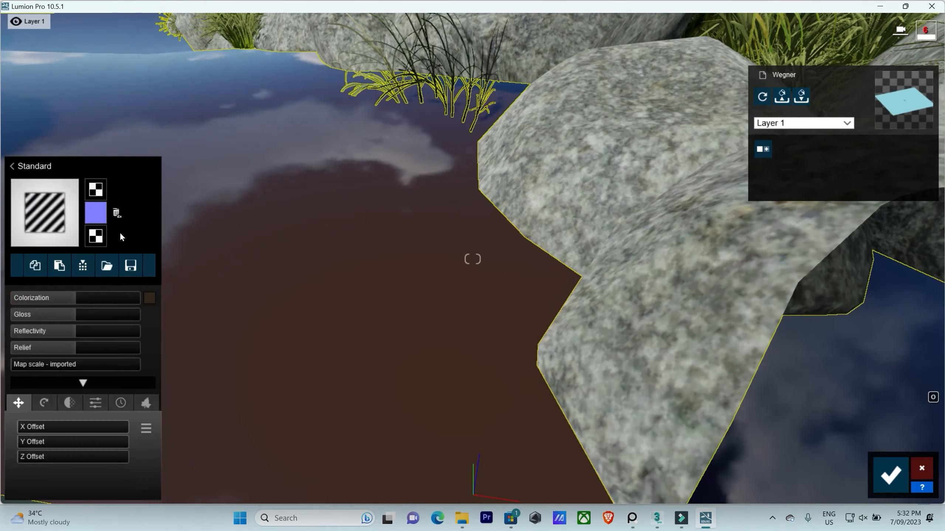
Try the Water material on the stream, lowering wave height and wave scale and comparing zero reflectivity with full reflectivity of 1.0
left_click(20, 172)
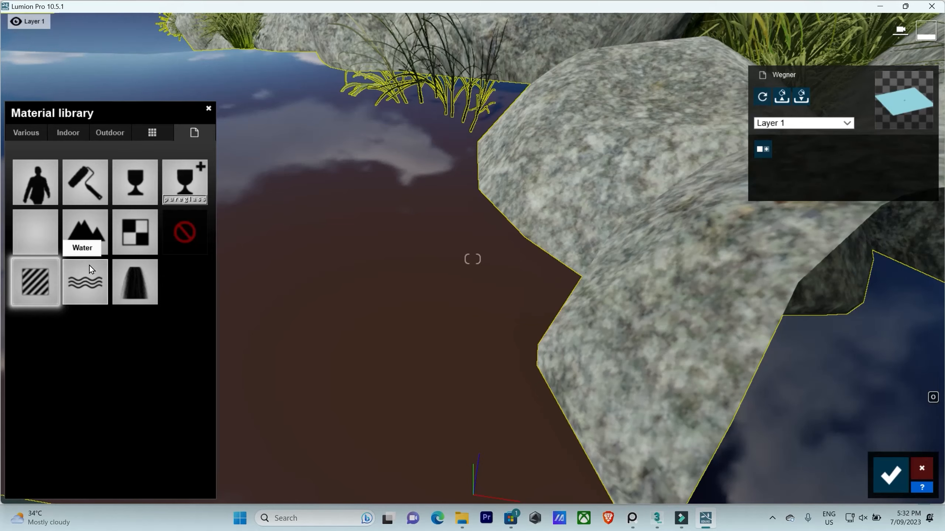
left_click(92, 277)
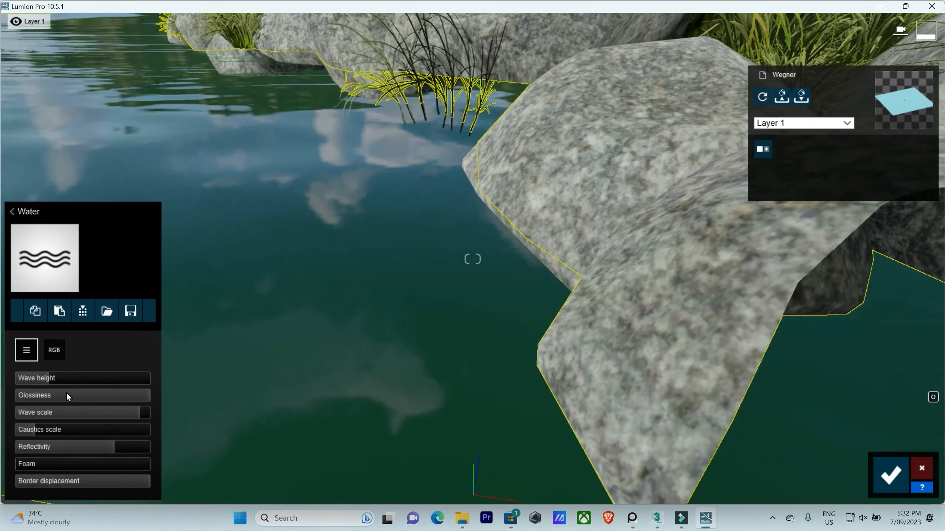
left_click_drag(49, 378, 19, 379)
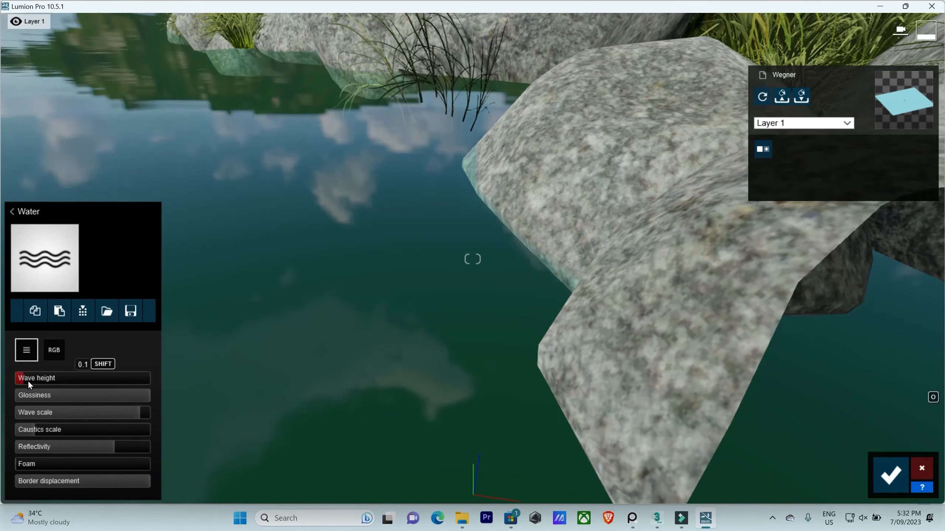
left_click_drag(115, 408, 33, 414)
left_click_drag(111, 449, 1, 447)
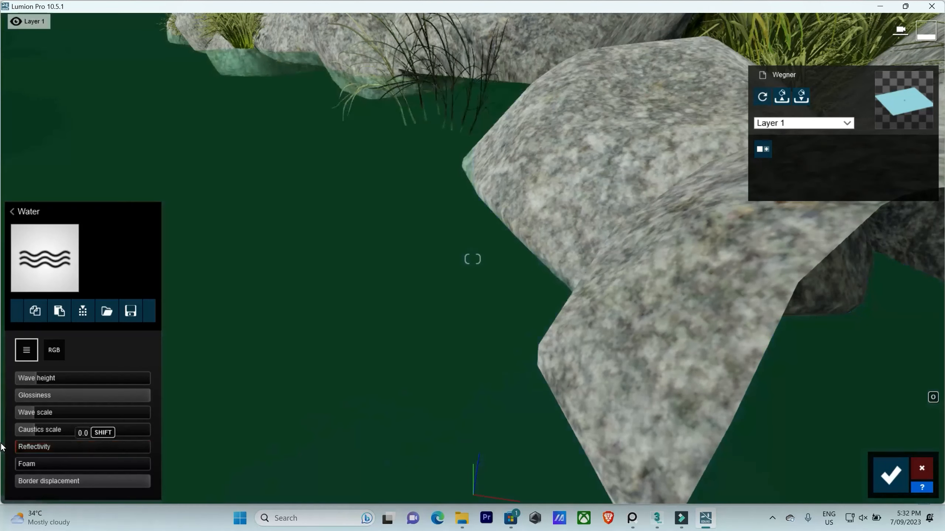
left_click_drag(63, 448, 187, 451)
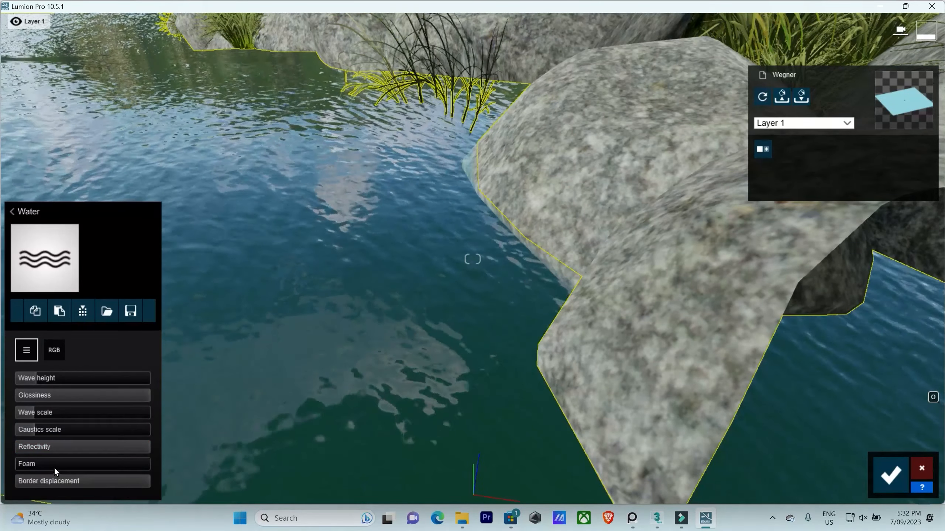
Set the water's foam to 1.0, reduce its border displacement and raise its caustics scale to the maximum
left_click_drag(20, 464, 478, 464)
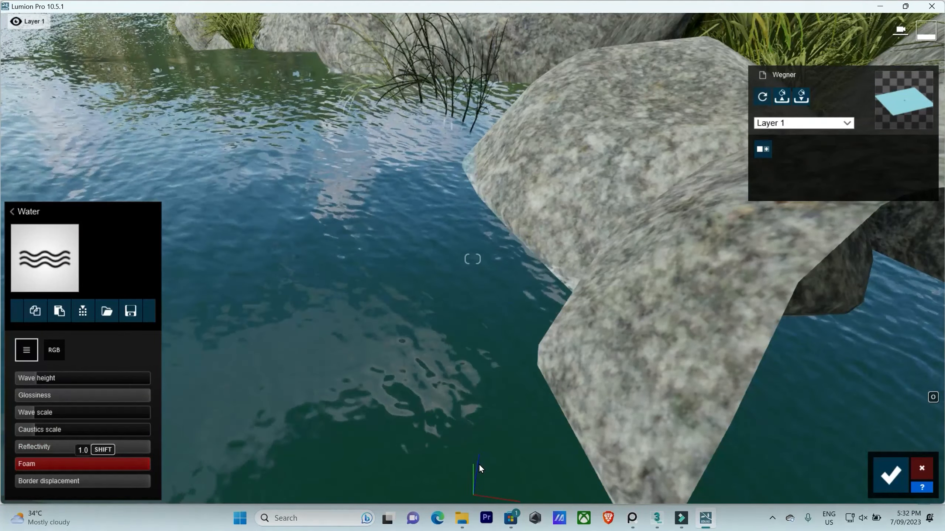
left_click_drag(130, 481, 54, 485)
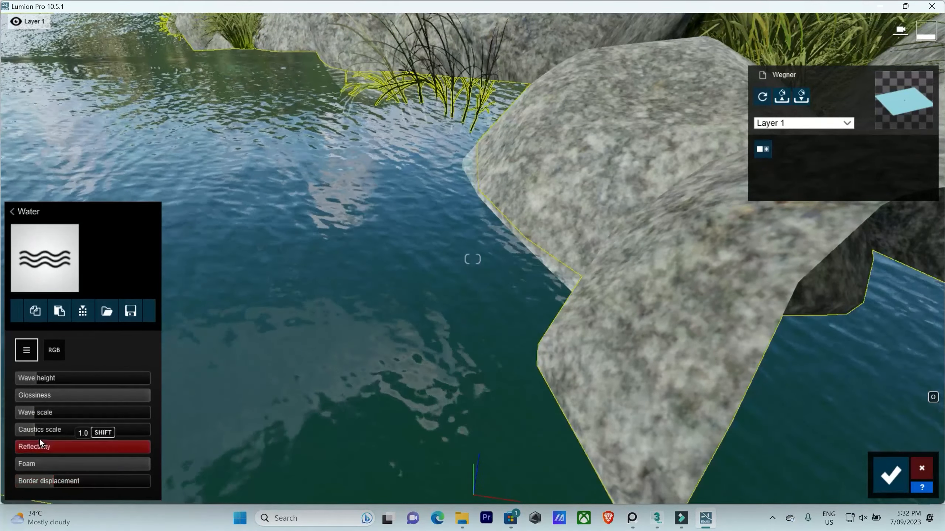
left_click_drag(65, 430, 203, 426)
right_click_drag(204, 426, 198, 309)
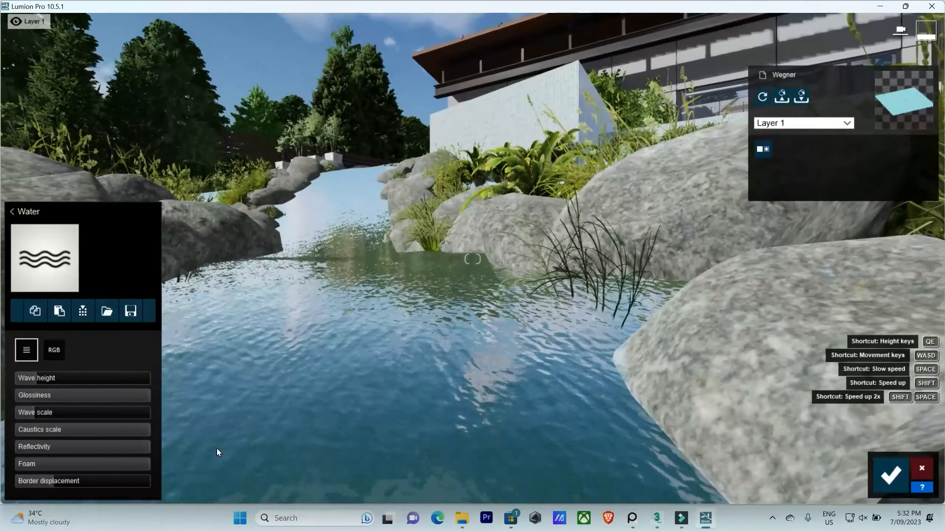
Try the Waterfall material on the stream, lowering its wave scale, caustics scale and wave height and adjusting its foam
left_click(16, 208)
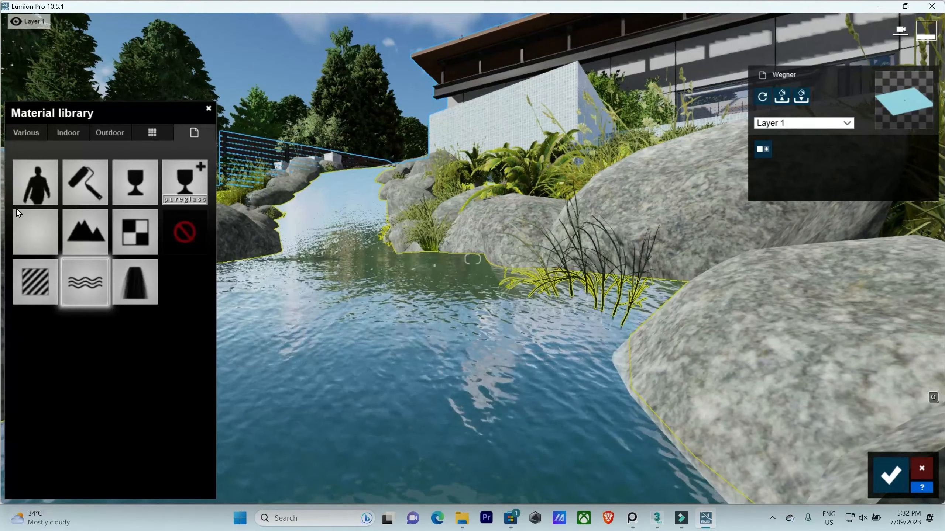
left_click(138, 274)
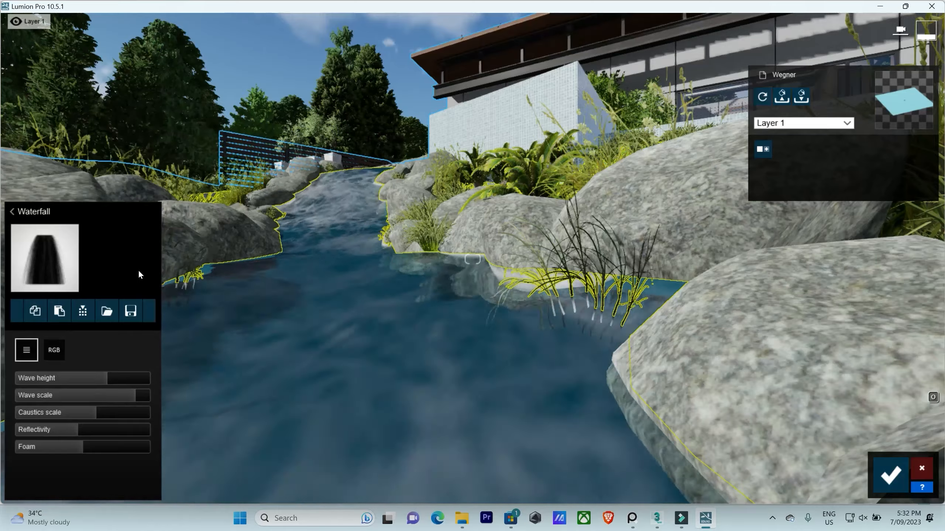
right_click_drag(558, 292, 494, 340)
left_click_drag(108, 391, 46, 402)
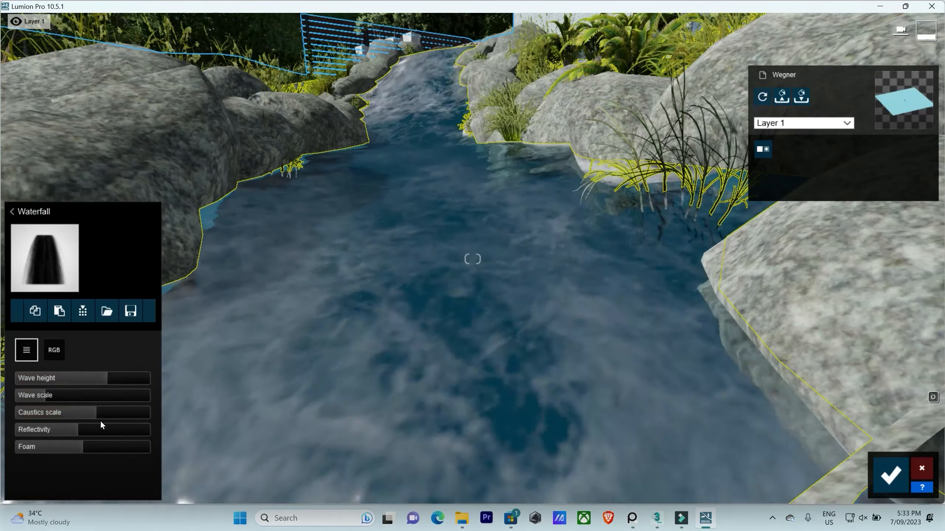
left_click_drag(92, 413, 121, 354)
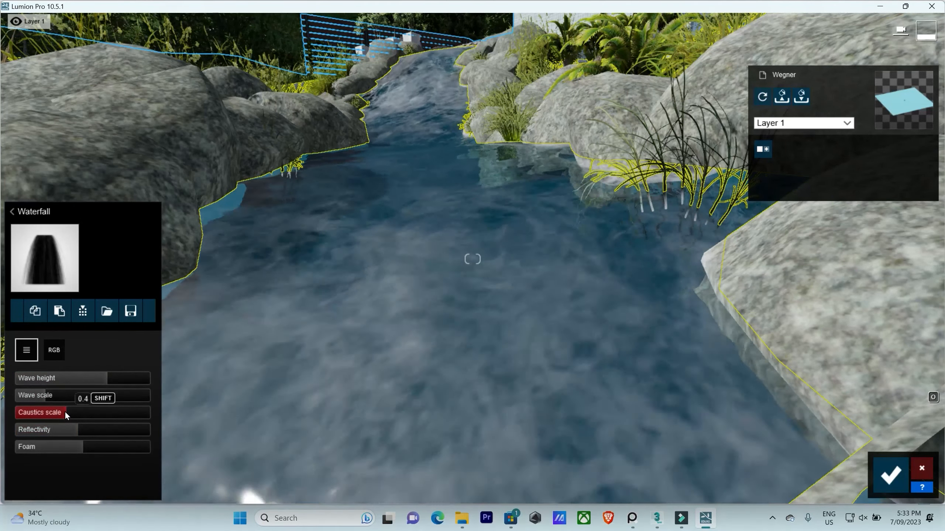
left_click_drag(65, 413, 59, 412)
left_click_drag(104, 377, 32, 396)
mouse_move(81, 447)
left_mouse_down()
mouse_move(2, 451)
mouse_move(139, 450)
mouse_move(2, 450)
mouse_move(133, 431)
mouse_move(92, 432)
left_mouse_up()
Reapply the Landscape material to the stream surface and save the material changes
left_click(20, 225)
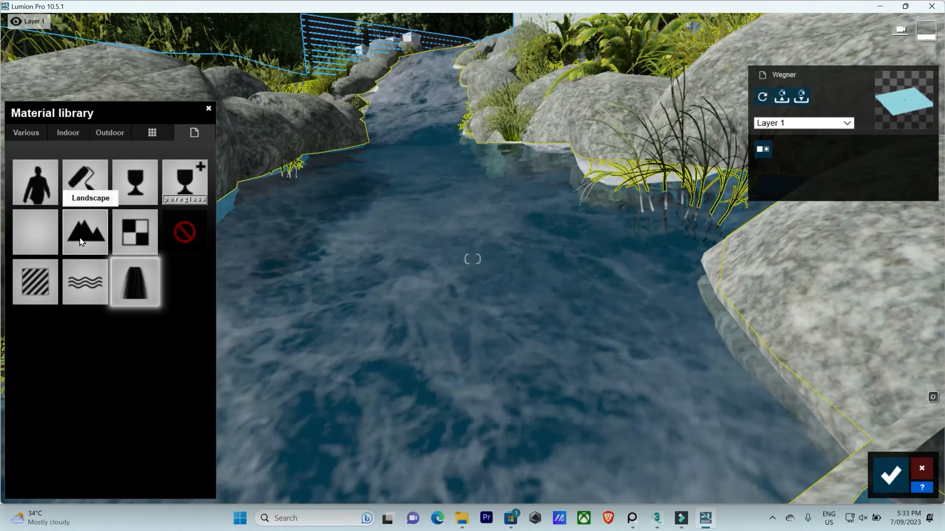
left_click(80, 237)
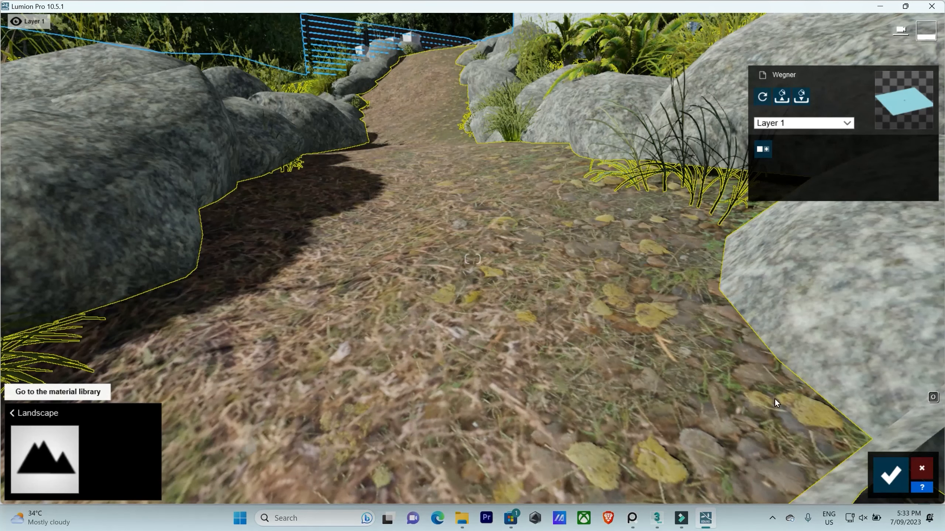
left_click(891, 475)
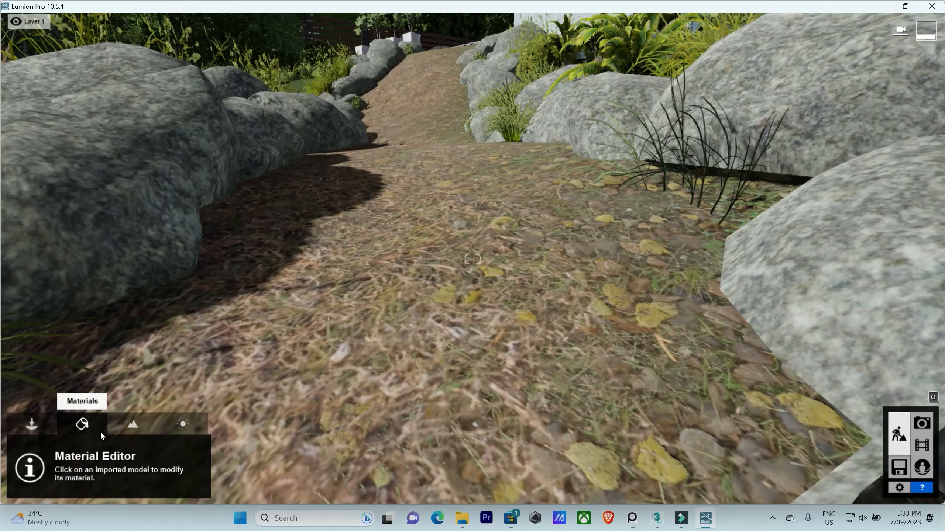
Open the landscape paint tools and examine the rock-lined path and the surrounding garden ground
left_click(134, 430)
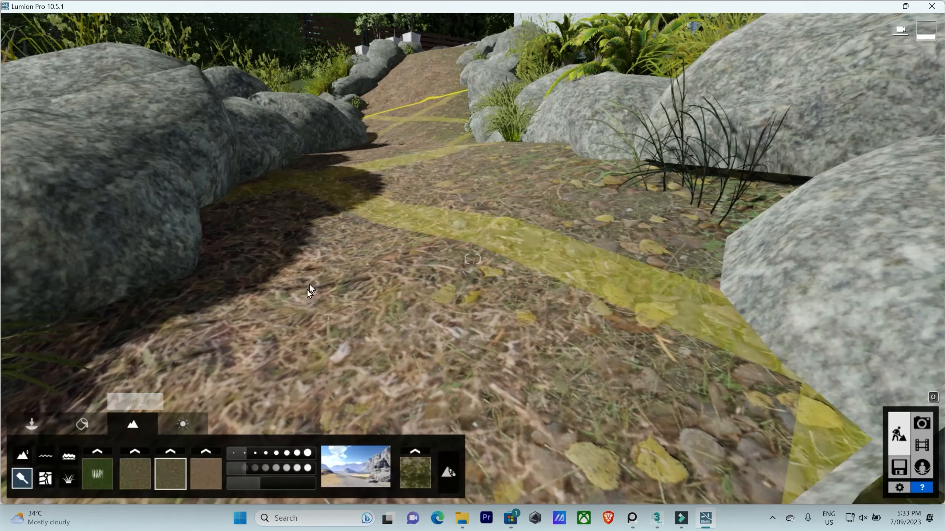
right_click_drag(313, 289, 312, 320)
scroll(608, 261, "down", 5)
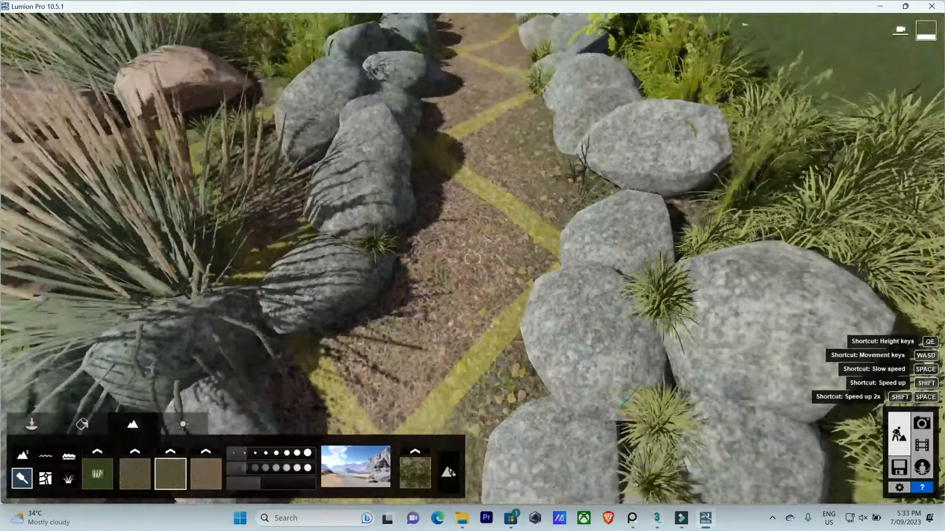
right_click_drag(620, 260, 608, 207)
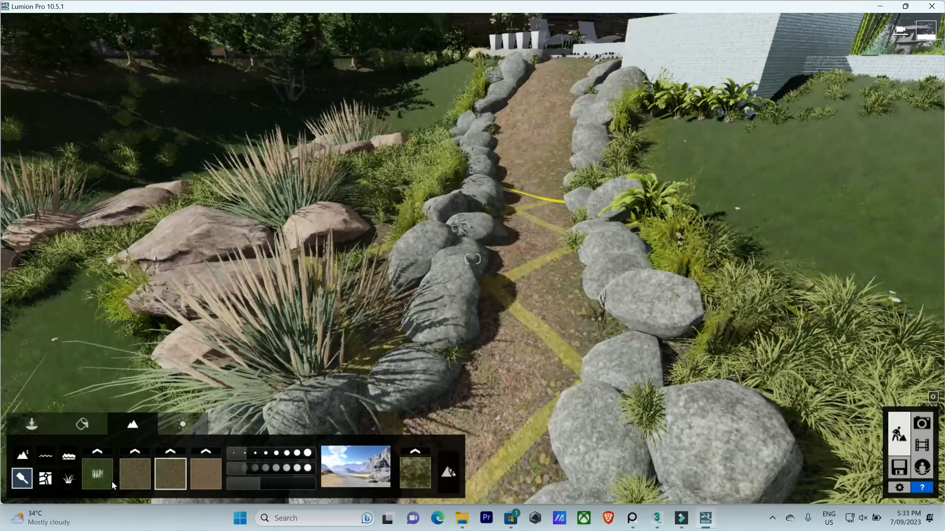
right_click_drag(536, 241, 428, 241)
scroll(624, 240, "down", 5)
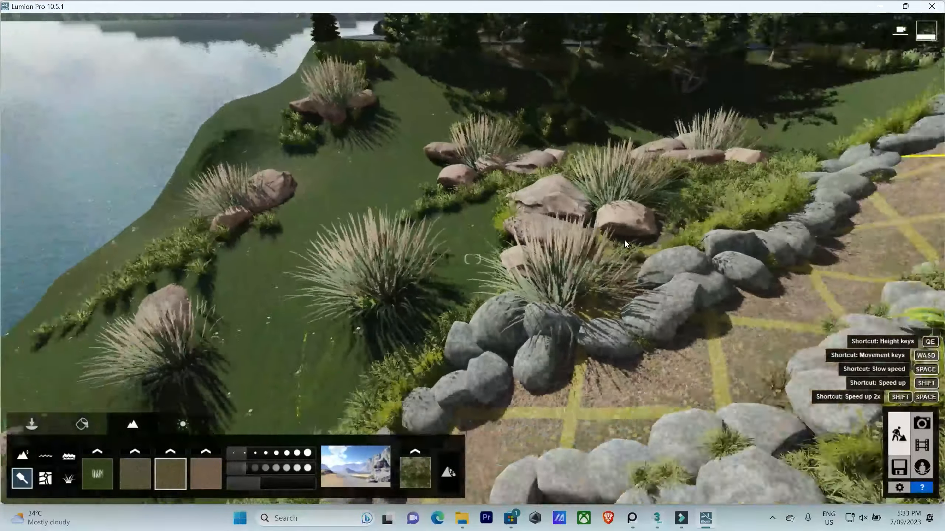
right_click_drag(231, 238, 293, 217)
key("w")
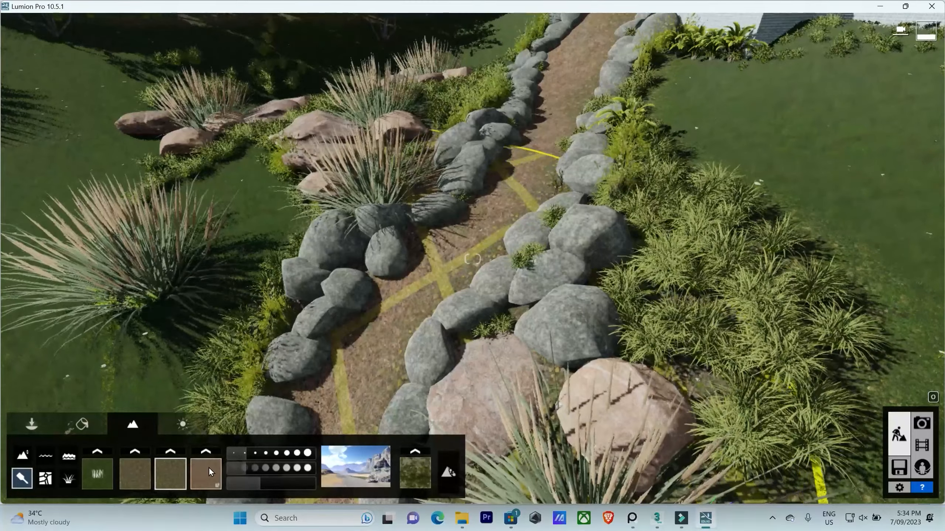
Switch to terrain height editing, reduce the brush size and speed to the minimum, and raise the lawn between the rocks
left_click(22, 455)
right_click_drag(573, 286, 539, 238)
key("w")
key("s")
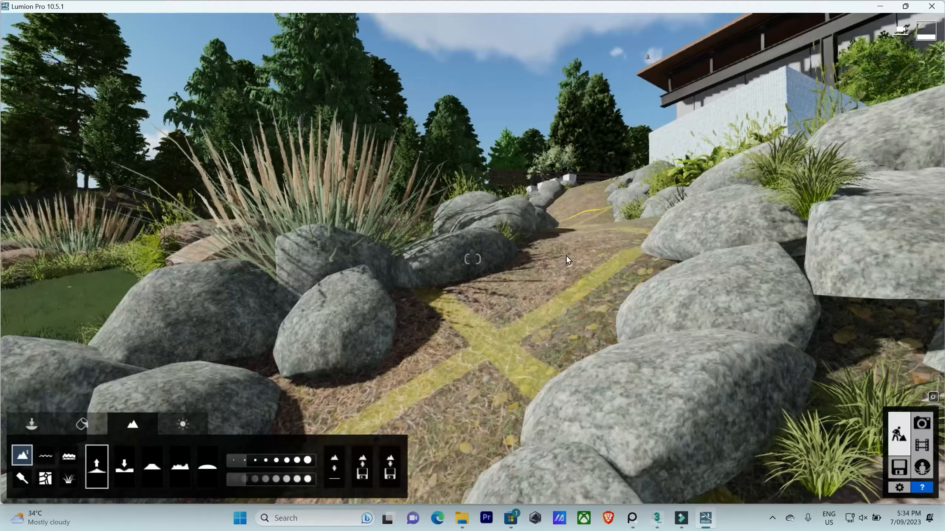
key("s")
right_click_drag(541, 275, 500, 208)
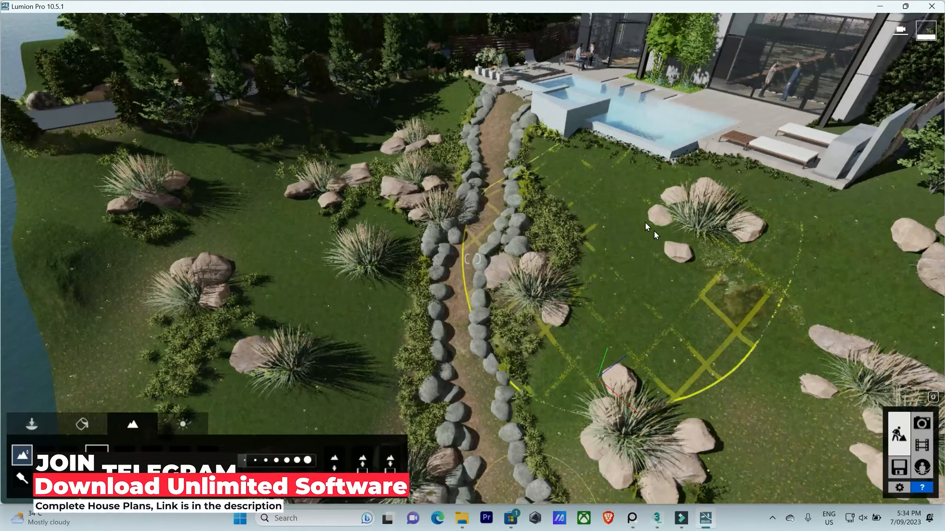
right_click_drag(653, 231, 703, 216)
mouse_move(472, 259)
right_mouse_down()
mouse_move(473, 298)
mouse_move(472, 259)
right_mouse_up()
scroll(473, 260, "down", 5)
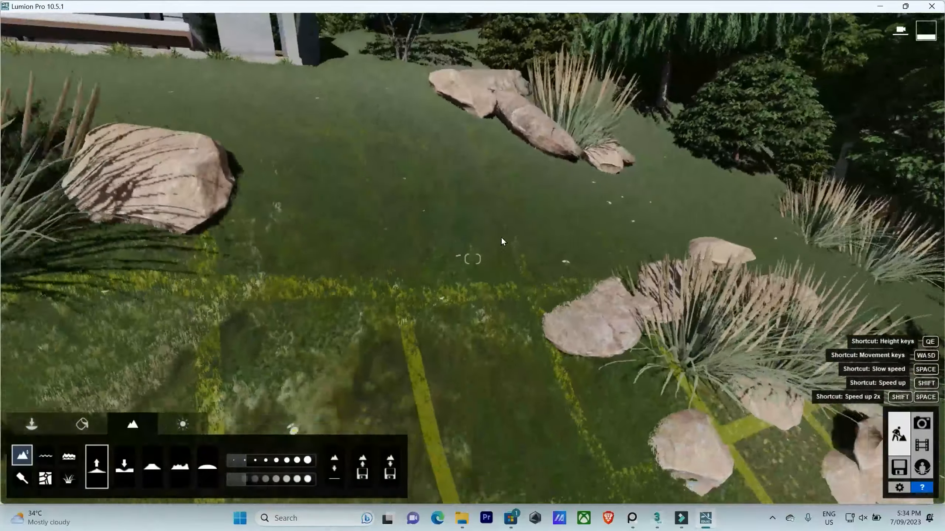
left_click(237, 460)
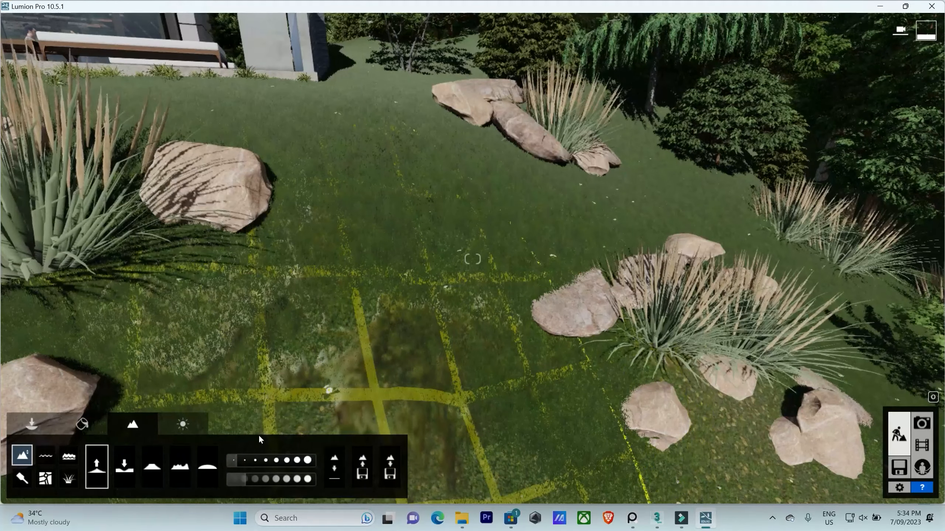
left_click(235, 479)
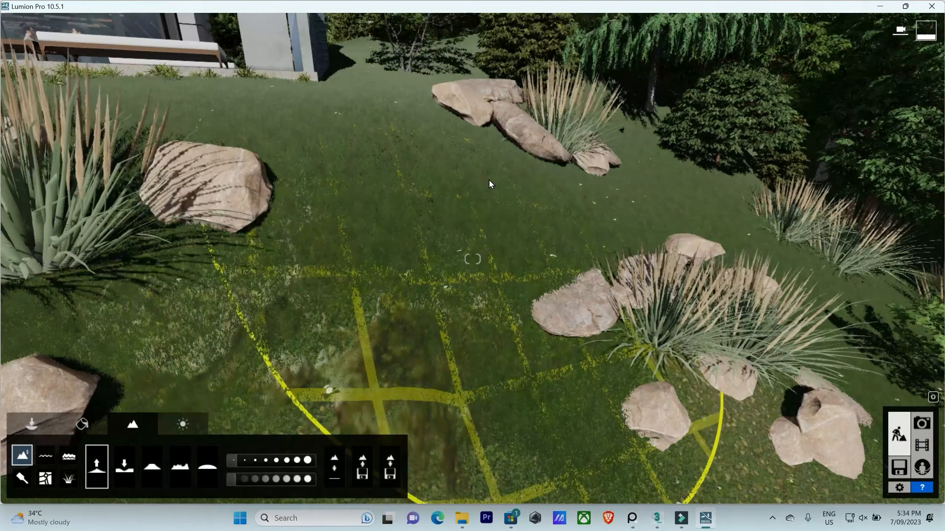
mouse_move(494, 176)
left_mouse_down()
mouse_move(525, 164)
mouse_move(457, 240)
mouse_move(482, 194)
left_mouse_up()
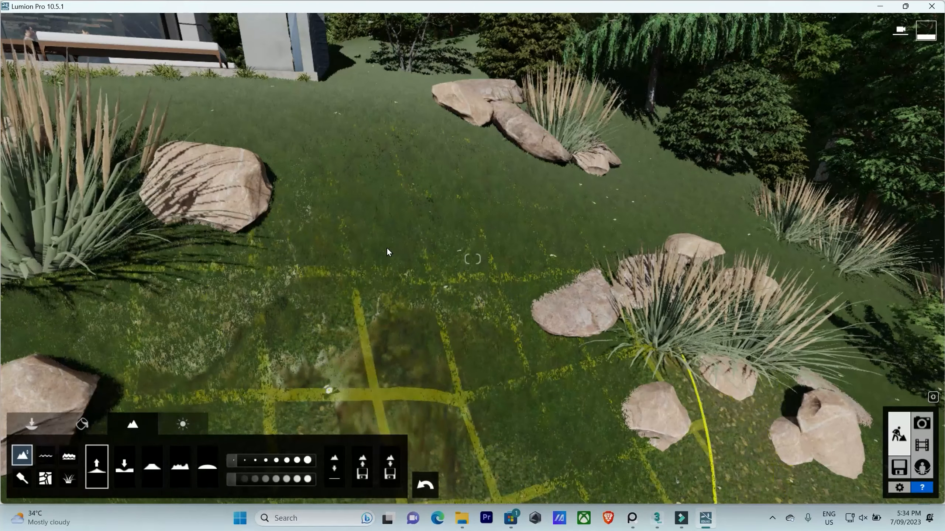
Try the Lower and Jitter terrain brushes on the lawn with a varied brush speed, and flatten the raised ground
left_click(123, 466)
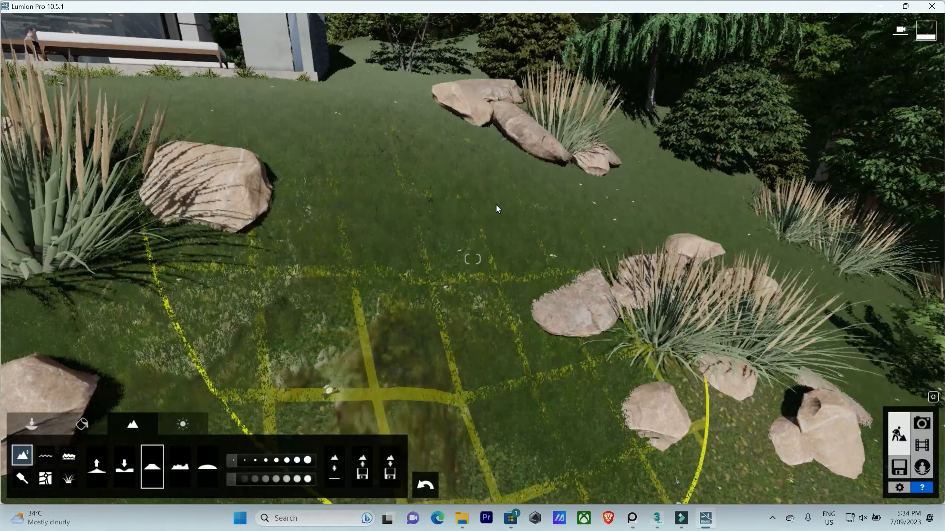
left_click(185, 469)
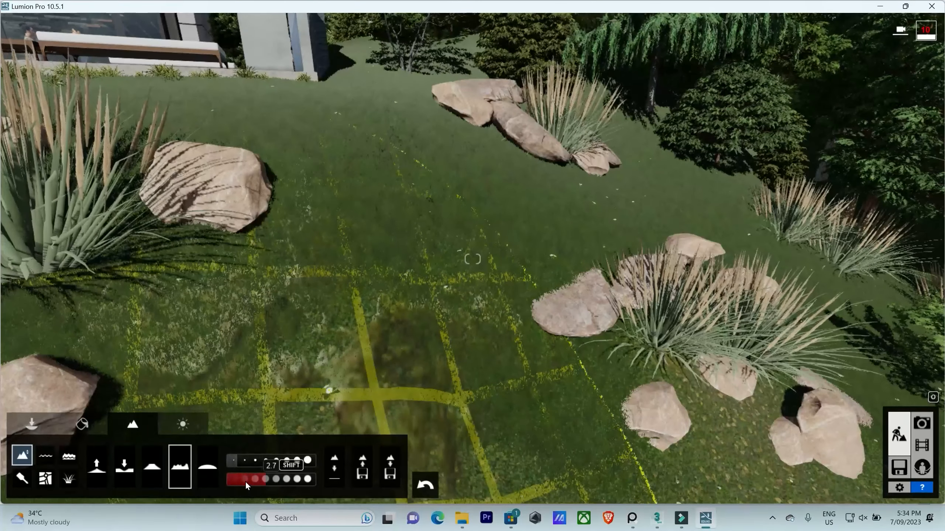
left_click_drag(245, 482, 273, 483)
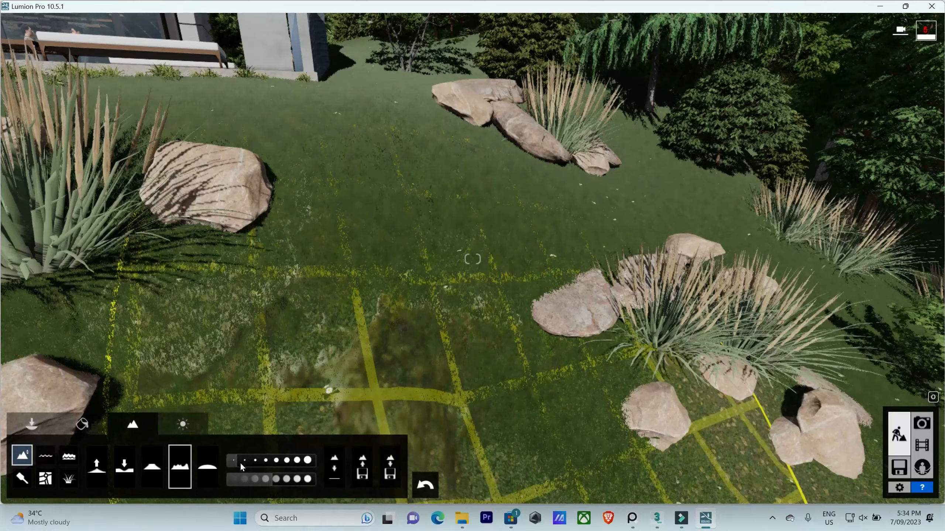
left_click_drag(270, 479, 320, 484)
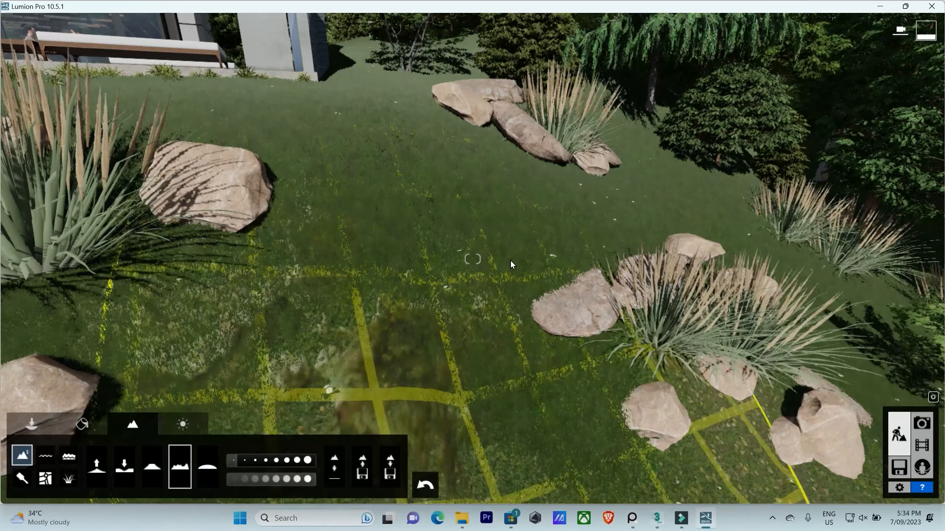
mouse_move(510, 259)
left_mouse_down()
mouse_move(571, 325)
mouse_move(586, 312)
left_mouse_up()
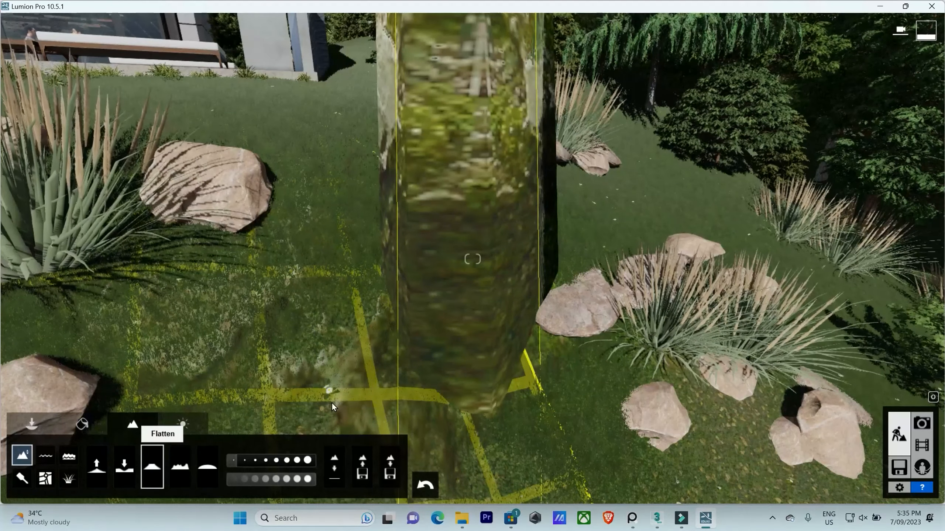
left_click_drag(394, 301, 398, 302)
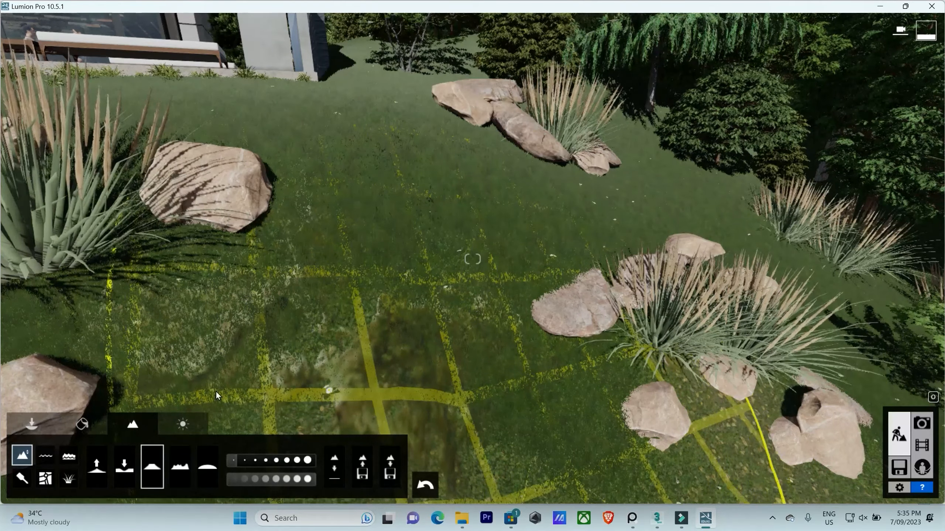
Try the Flatten and Lower terrain brushes beside the rocks, undo the last stroke, and select the Smooth brush
left_click_drag(501, 267, 501, 266)
left_click(124, 467)
left_click_drag(536, 324, 537, 323)
left_click(425, 485)
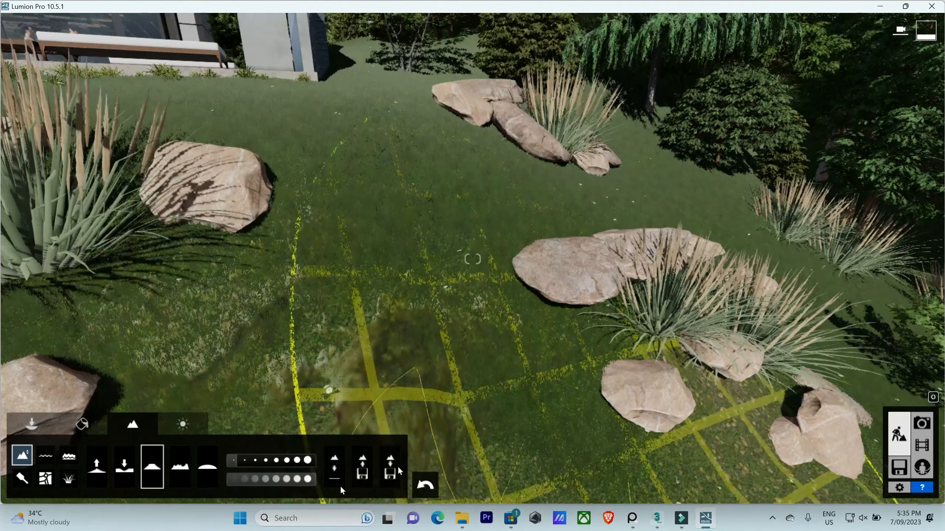
left_click(209, 465)
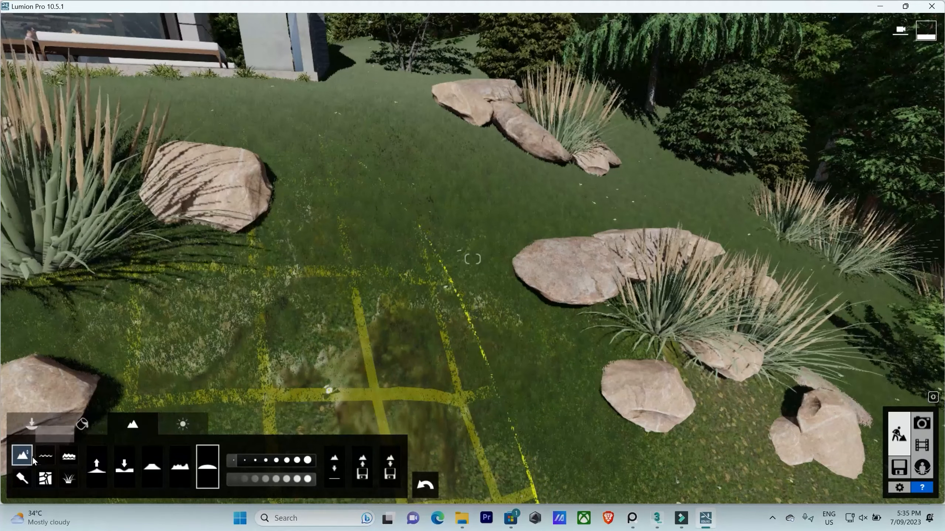
Open the water tools and browse the available water types over the rock-lined path
left_click(46, 456)
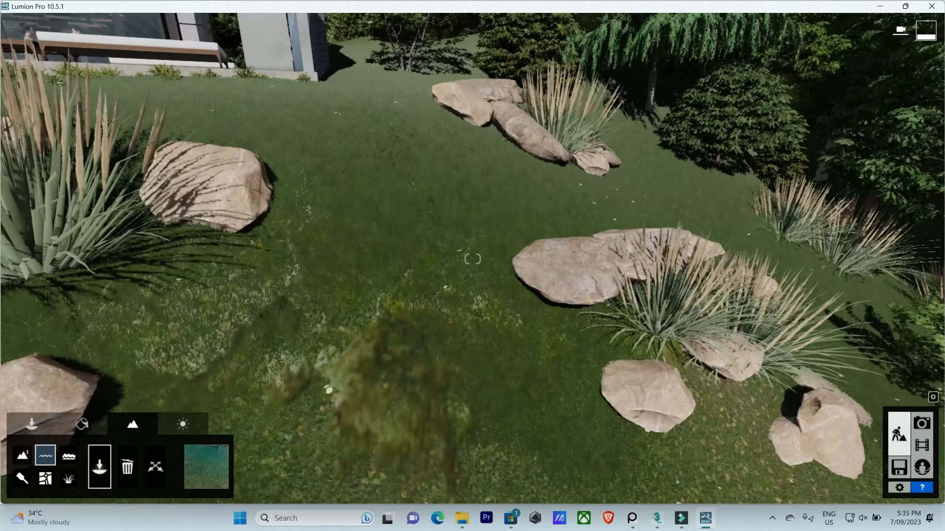
right_click_drag(472, 357, 13, 367)
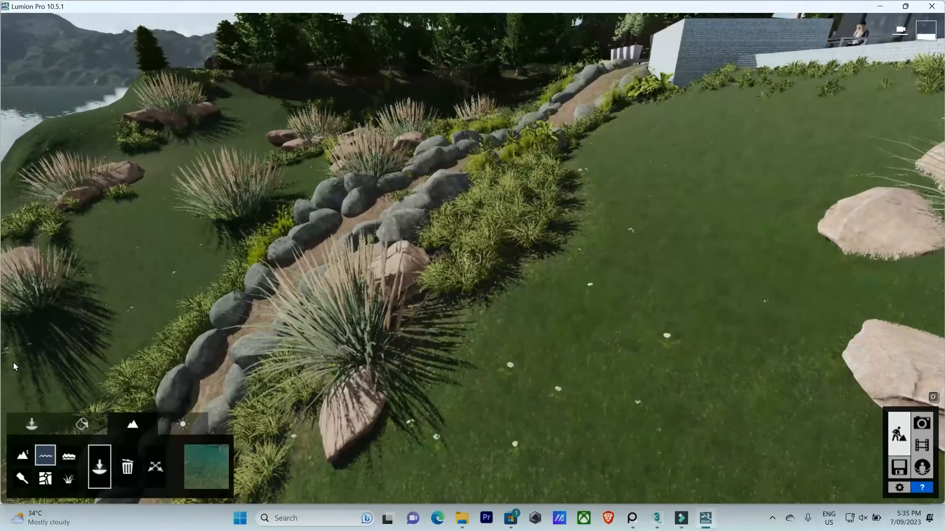
right_click_drag(298, 335, 148, 346)
key("w")
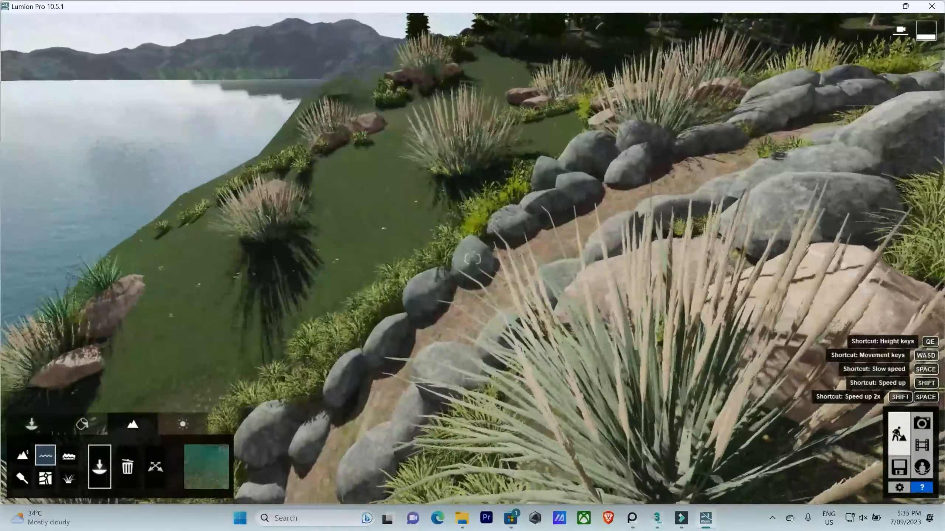
key("w")
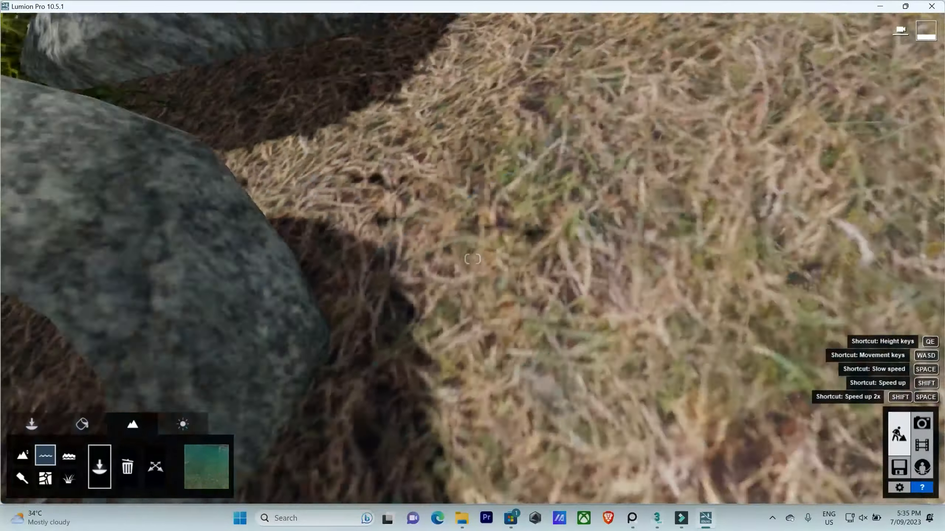
key("s")
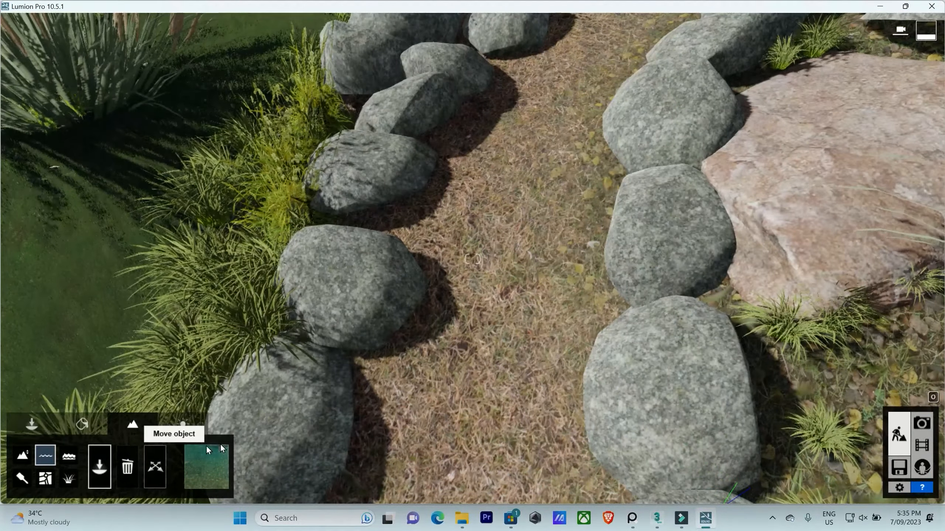
left_click(208, 454)
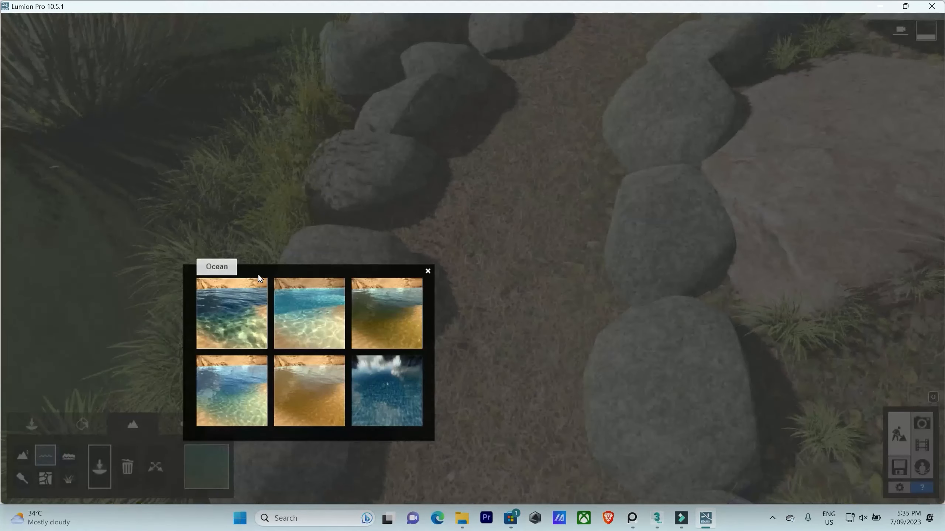
left_click(378, 314)
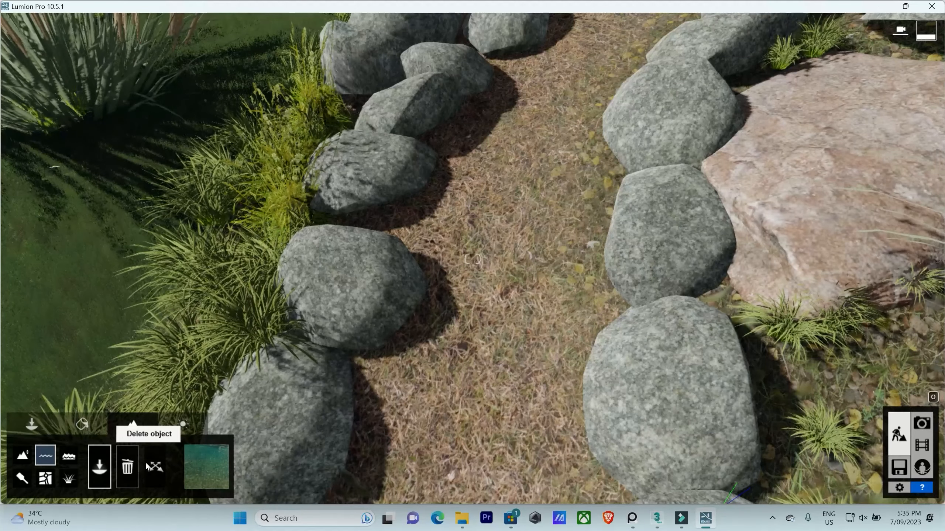
Turn on the ocean for the scene and switch to terrain texture painting along the path
left_click(70, 456)
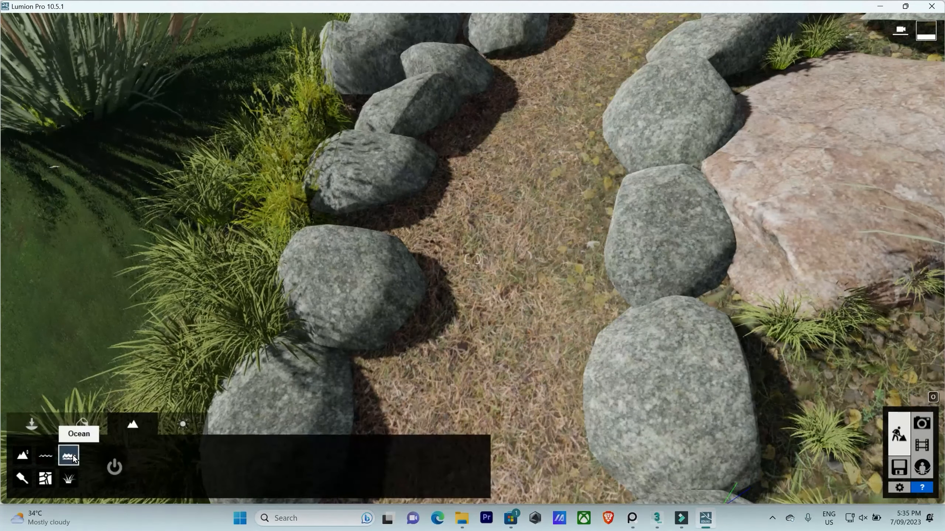
left_click(115, 467)
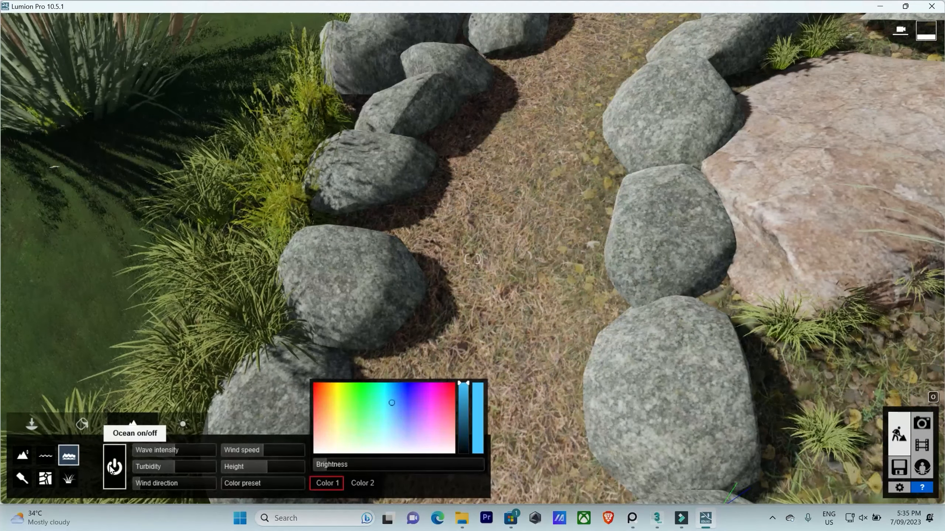
mouse_move(223, 335)
right_mouse_down()
mouse_move(298, 331)
mouse_move(417, 238)
mouse_move(316, 253)
right_mouse_up()
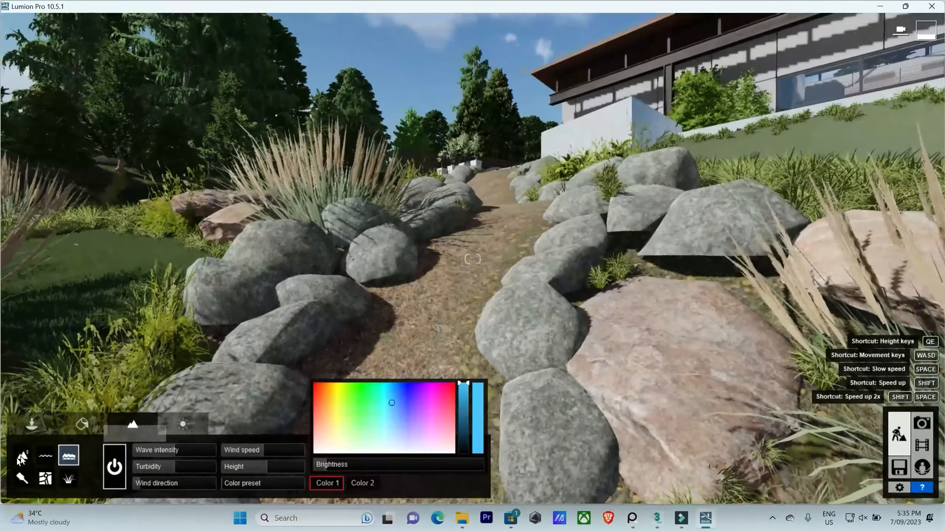
left_click(22, 455)
left_click(22, 479)
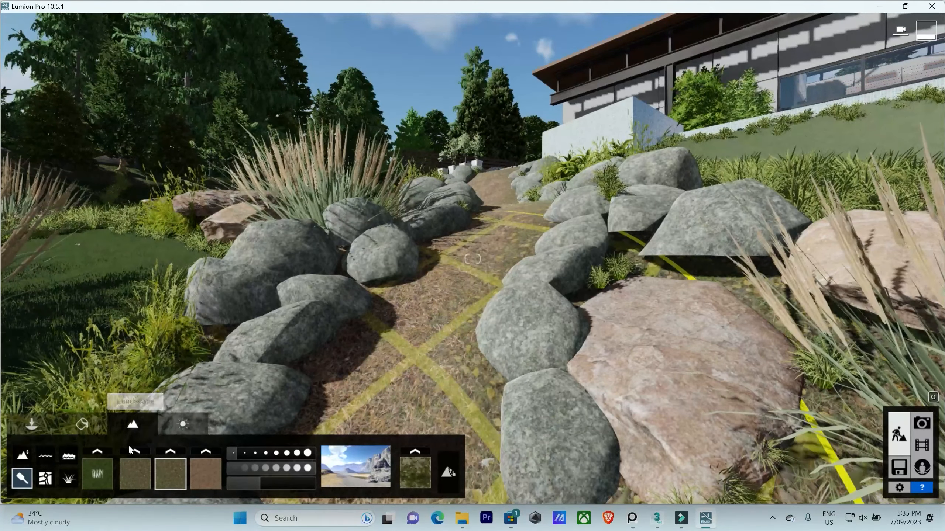
Paint the path and adjoining lawn with the fourth ground texture, and undo the last stroke
left_click(206, 471)
mouse_move(473, 300)
left_mouse_down()
mouse_move(429, 401)
mouse_move(481, 232)
mouse_move(427, 358)
mouse_move(441, 374)
left_mouse_up()
key("s")
right_click_drag(472, 259, 521, 260)
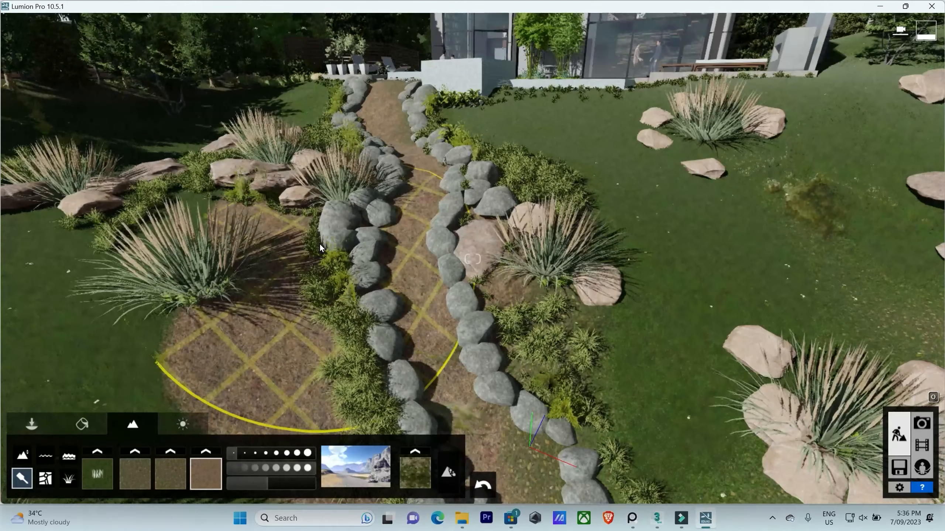
left_click(482, 484)
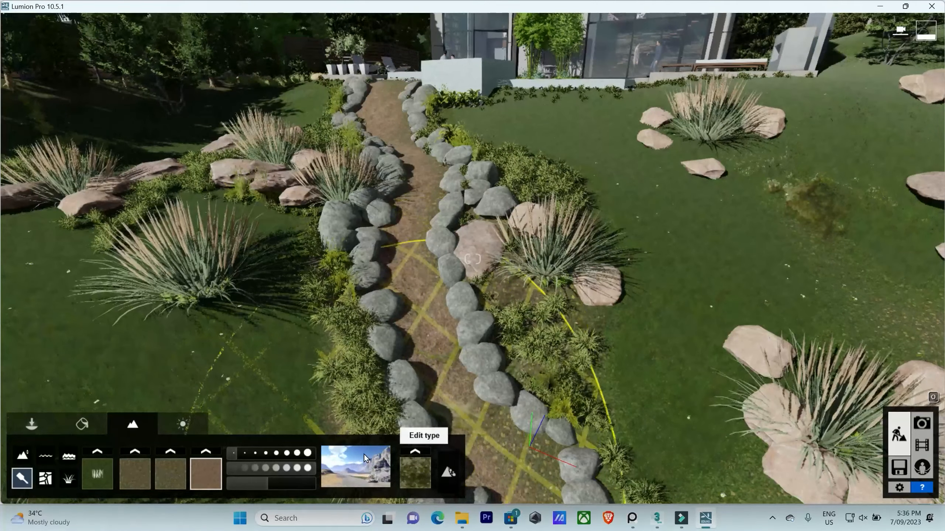
Reduce the paint brush size and cover the path between the stones with the grass texture
left_click_drag(271, 469, 228, 455)
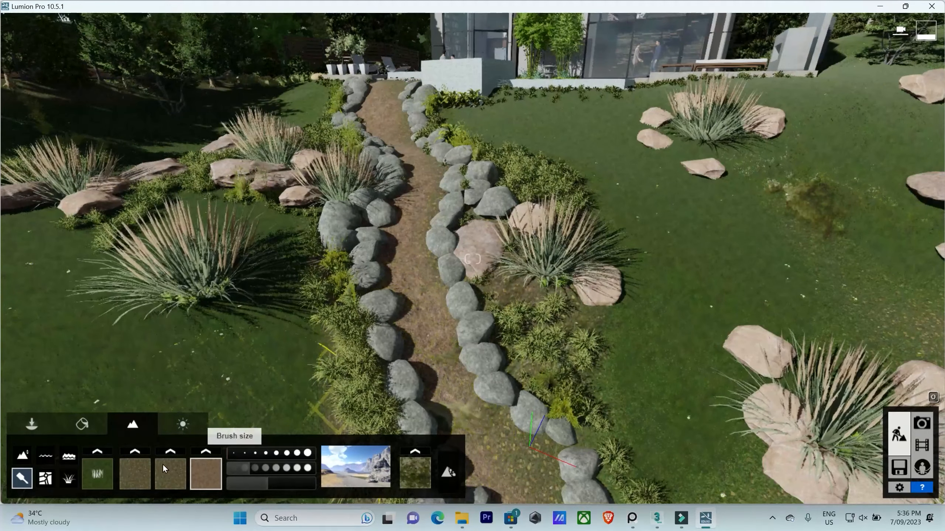
left_click(104, 472)
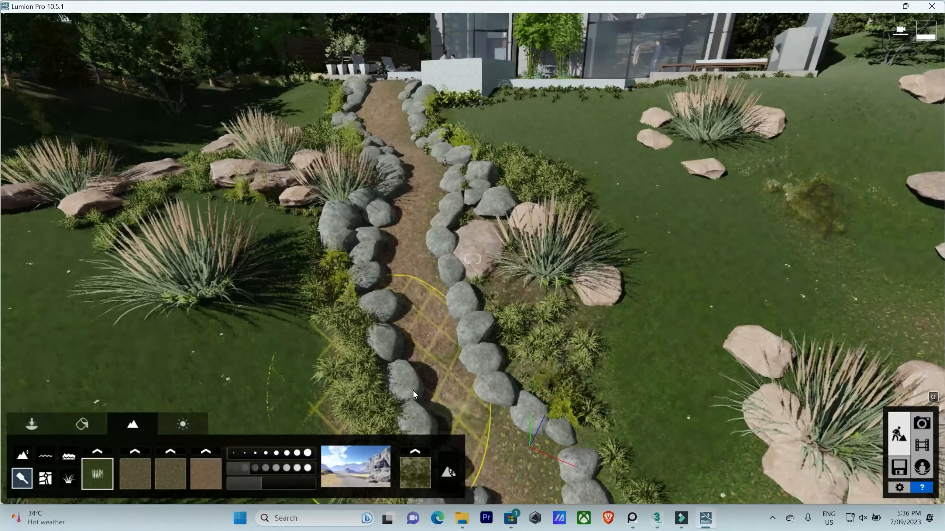
mouse_move(438, 380)
left_mouse_down()
mouse_move(405, 273)
mouse_move(389, 121)
mouse_move(419, 313)
mouse_move(511, 435)
mouse_move(414, 232)
mouse_move(394, 163)
mouse_move(402, 133)
mouse_move(386, 142)
mouse_move(429, 201)
mouse_move(403, 173)
mouse_move(423, 169)
mouse_move(407, 143)
mouse_move(409, 160)
left_mouse_up()
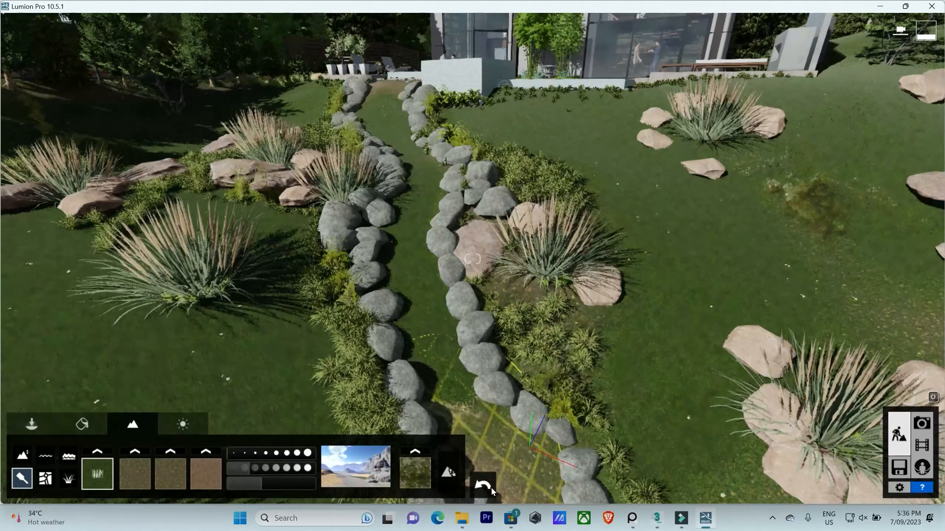
Change the third ground texture to a rocky one and repaint the path up to the terrace with a brown ground texture
left_click(145, 472)
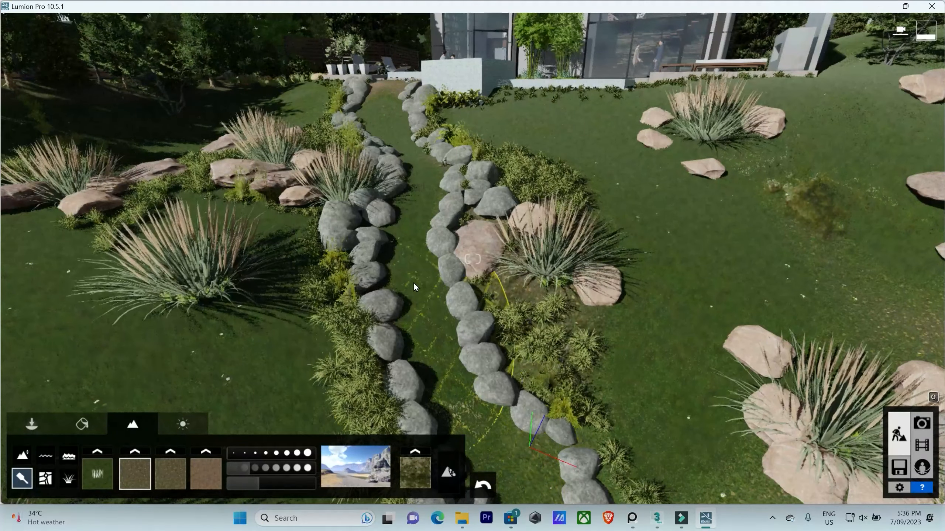
left_click(171, 451)
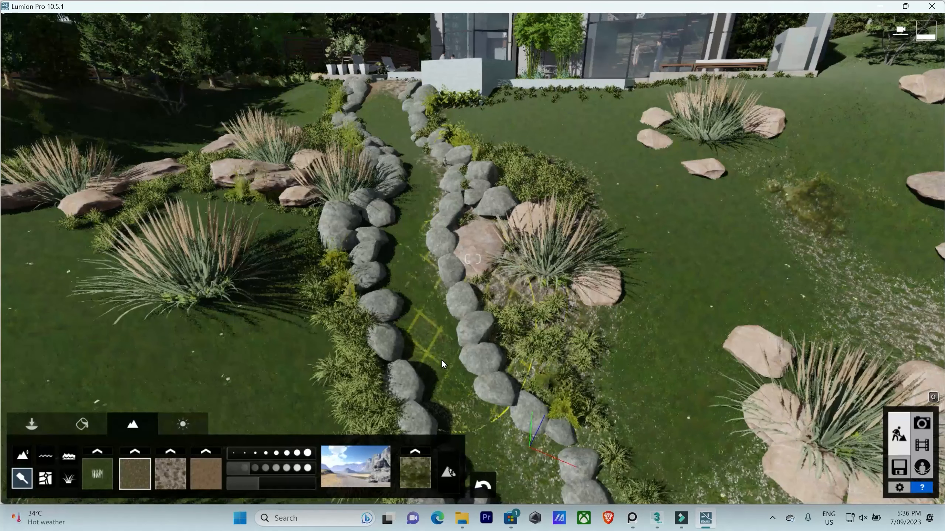
mouse_move(442, 360)
left_mouse_down()
mouse_move(500, 458)
mouse_move(419, 312)
mouse_move(405, 144)
mouse_move(389, 126)
mouse_move(411, 173)
mouse_move(411, 204)
mouse_move(384, 117)
mouse_move(417, 179)
mouse_move(406, 313)
mouse_move(496, 471)
mouse_move(403, 133)
mouse_move(411, 152)
mouse_move(395, 137)
mouse_move(384, 94)
left_mouse_up()
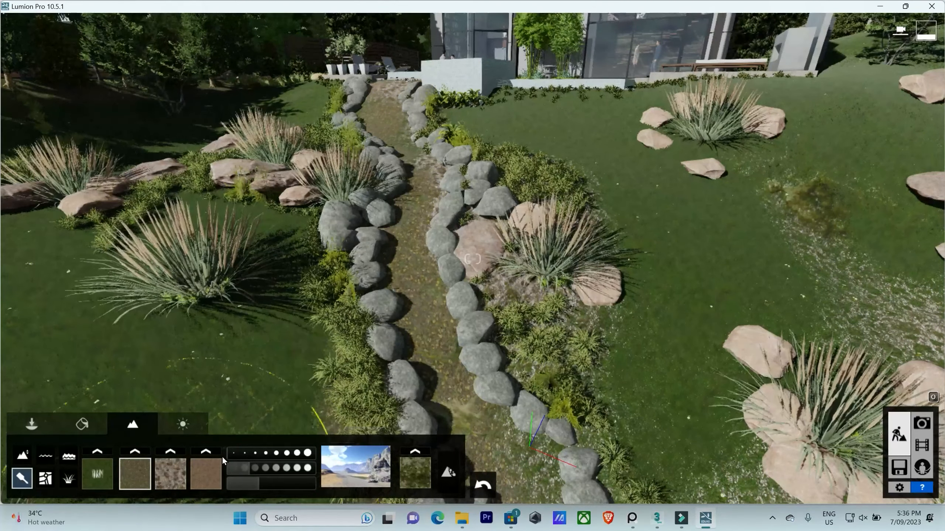
Set the sun direction to the northeast at a low height and reduce the cloud amount over the house
left_click(189, 425)
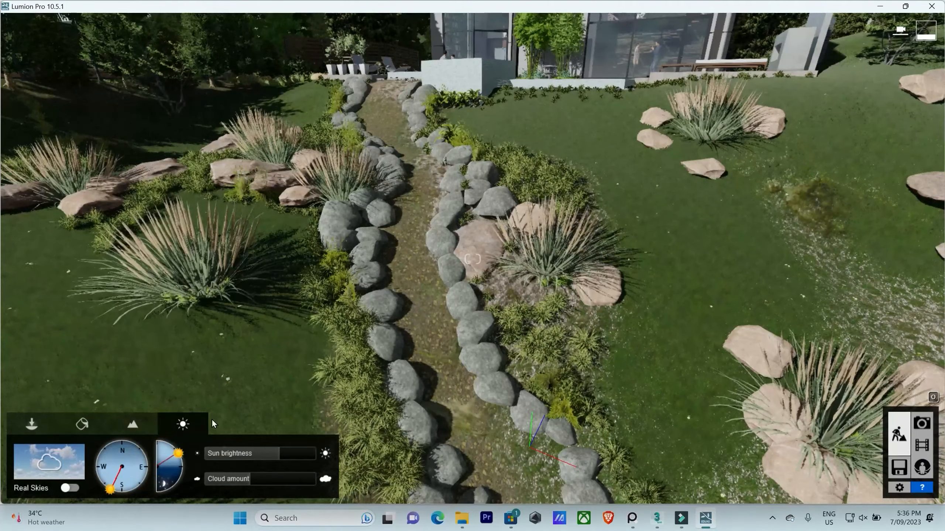
mouse_move(114, 487)
left_mouse_down()
mouse_move(143, 485)
mouse_move(147, 460)
mouse_move(180, 457)
mouse_move(174, 448)
mouse_move(183, 457)
left_mouse_up()
mouse_move(402, 387)
right_mouse_down()
mouse_move(483, 320)
mouse_move(538, 246)
right_mouse_up()
left_click_drag(278, 450, 226, 496)
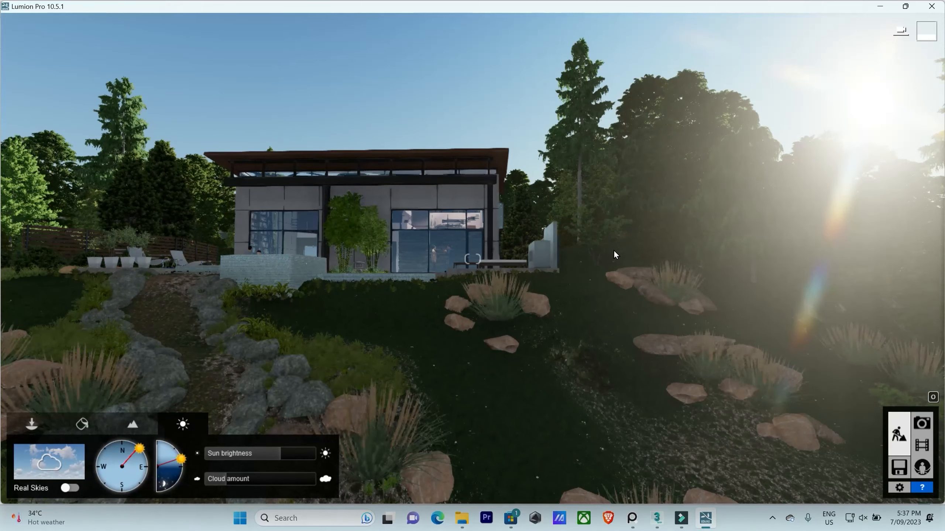
Switch to Photo mode and review the saved views Photo 4, Photo 5 and Photo 2 with their styles
left_click(899, 465)
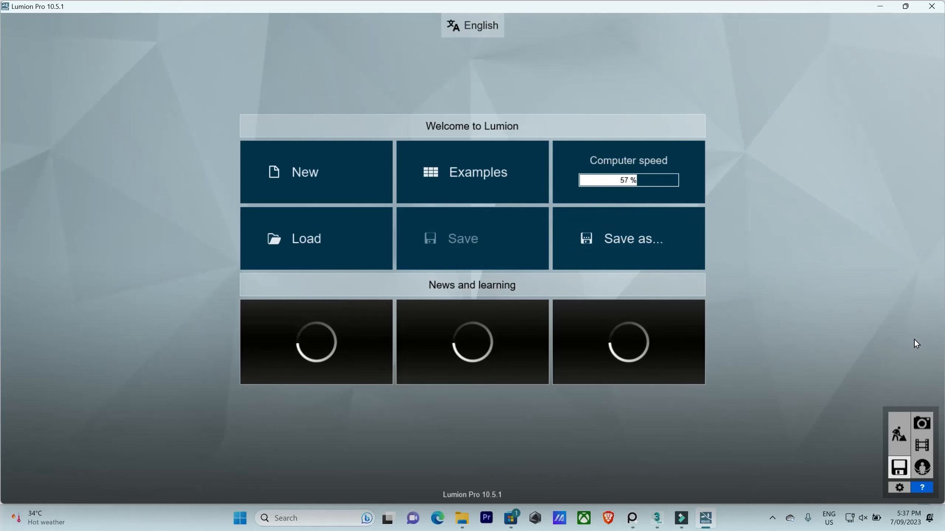
left_click(922, 423)
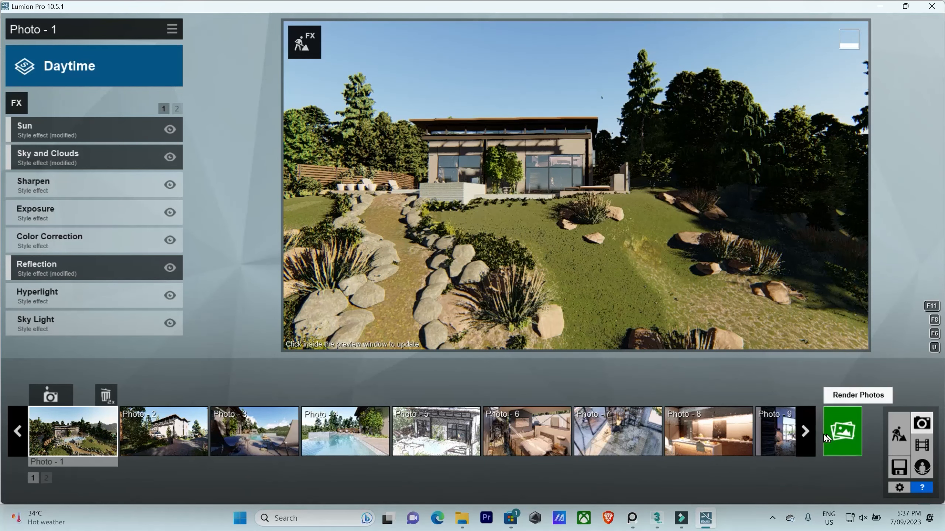
left_click(806, 432)
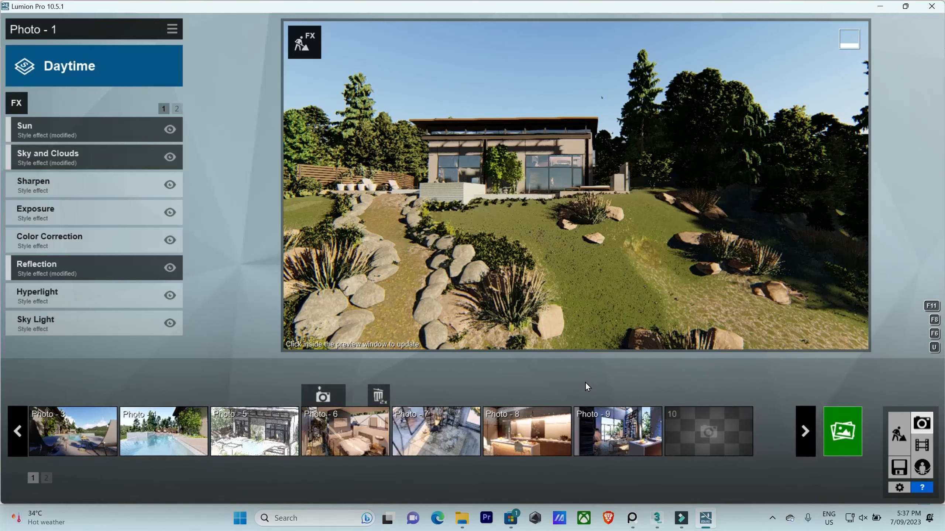
left_click(177, 434)
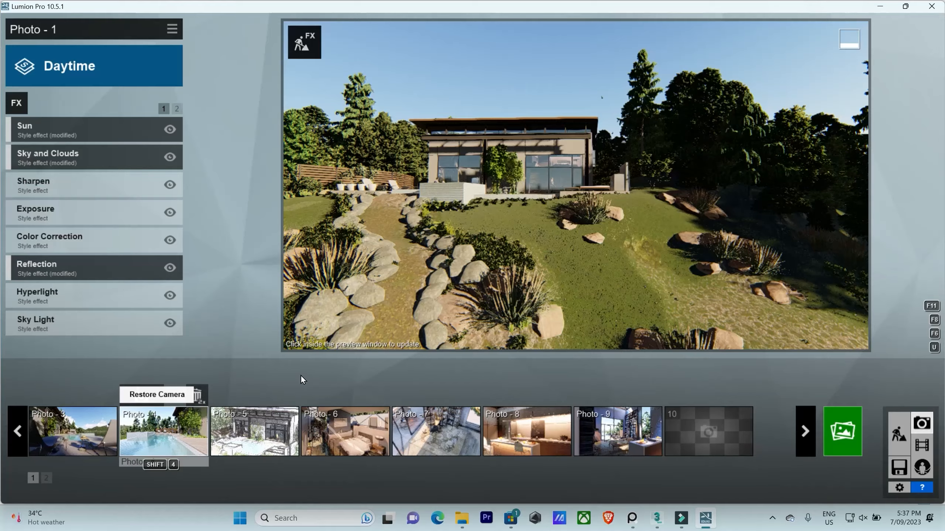
left_click(617, 223)
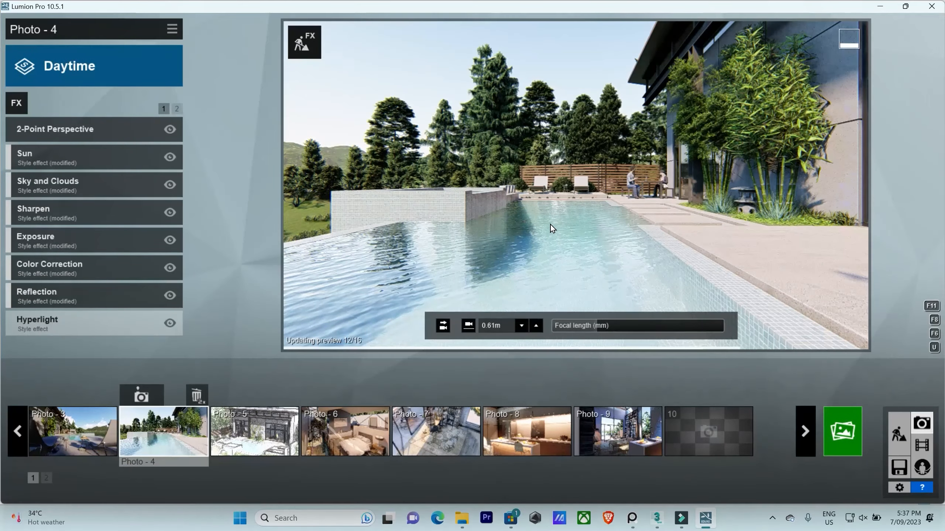
left_click(257, 436)
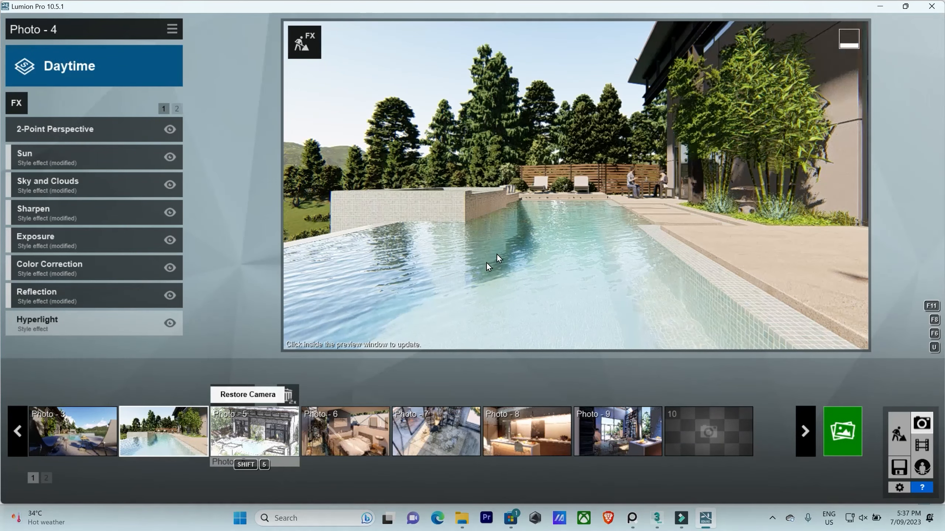
left_click(591, 224)
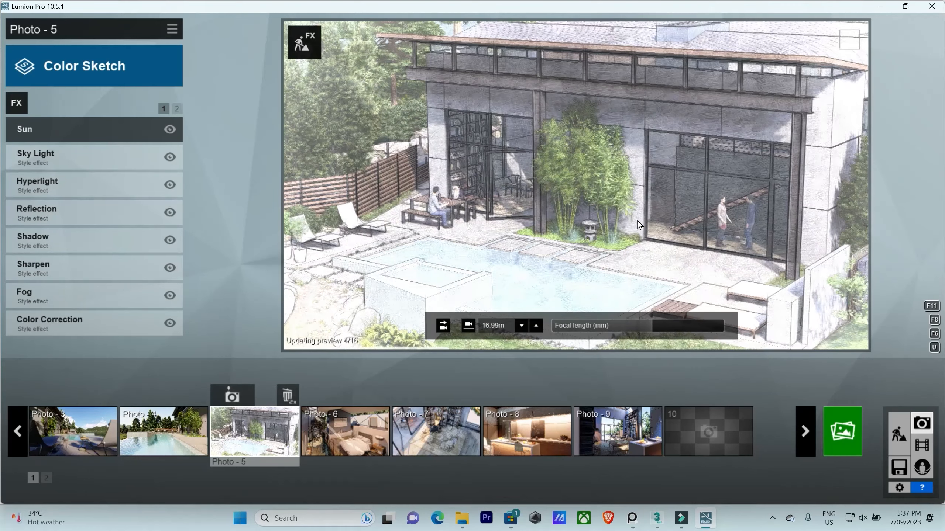
left_click(16, 433)
left_click(69, 429)
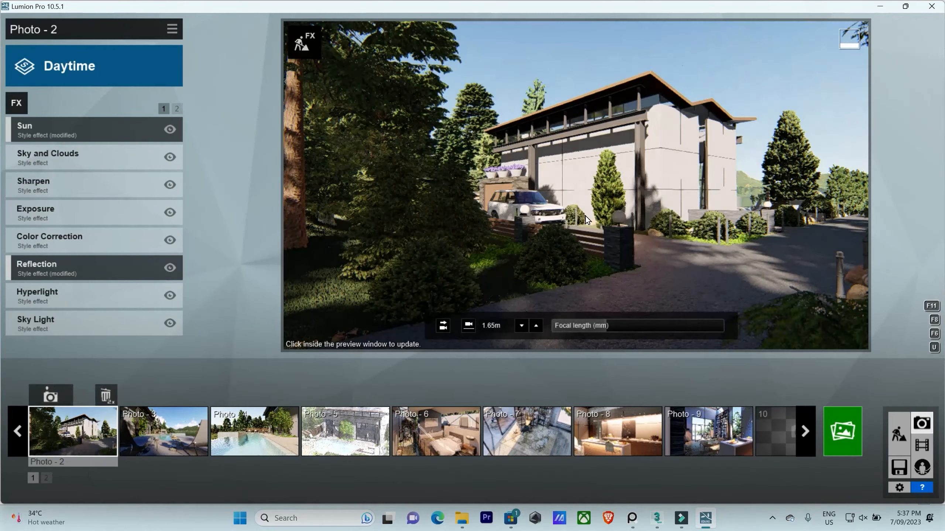
left_click(630, 244)
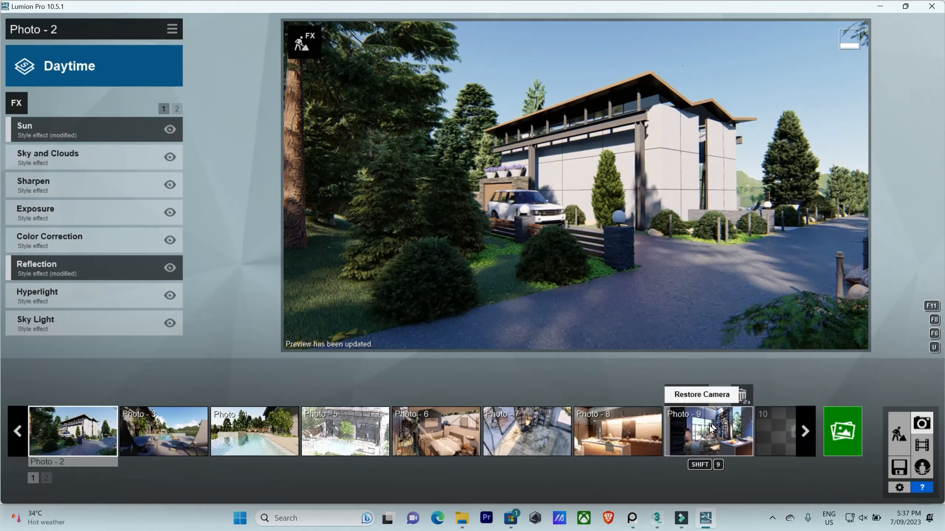
Select the empty photo slot 10 and update its unstyled preview
left_click(780, 422)
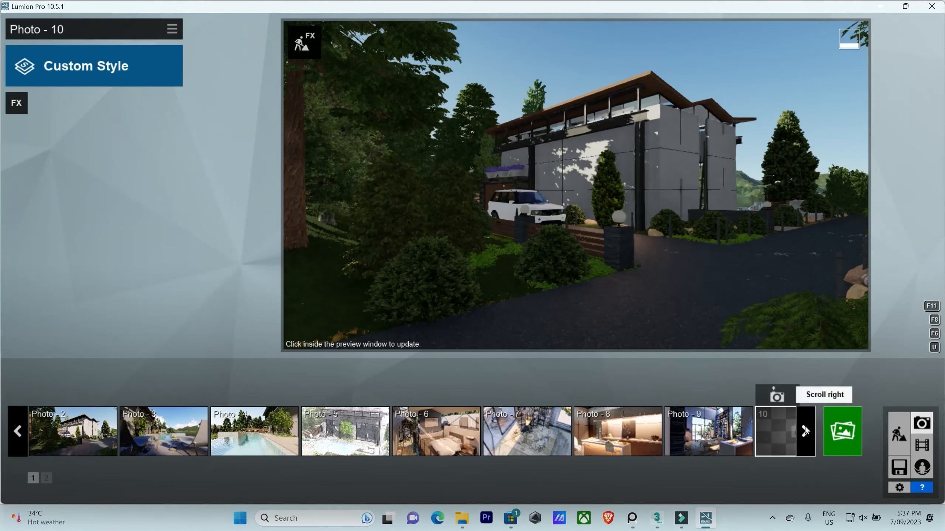
left_click(804, 430)
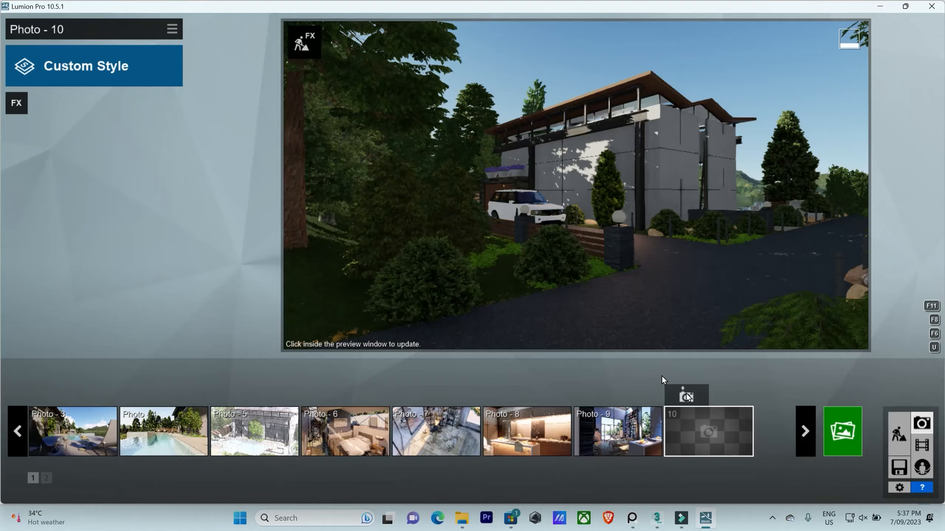
left_click(589, 223)
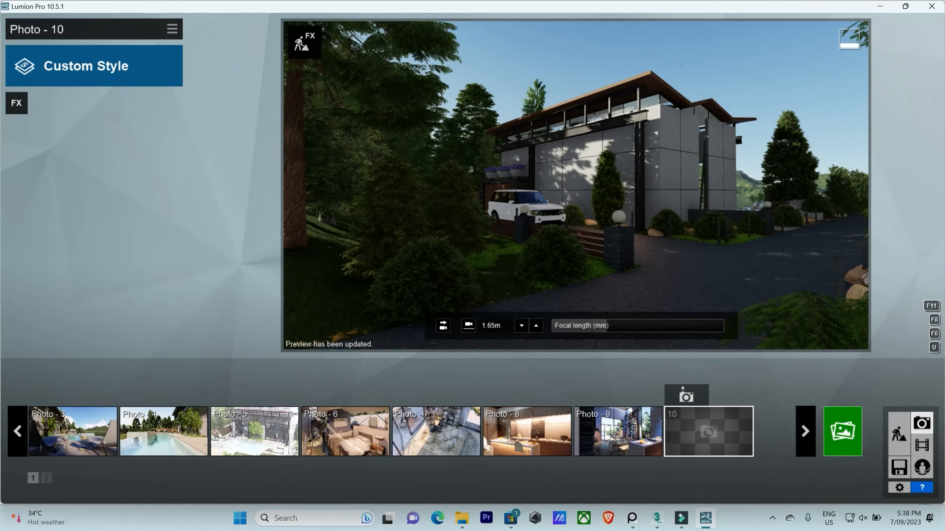
Frame a front view of the house from the stone-lined garden path and store it in photo slot 10
key("w")
right_click_drag(589, 223, 379, 196)
key("w")
key("s")
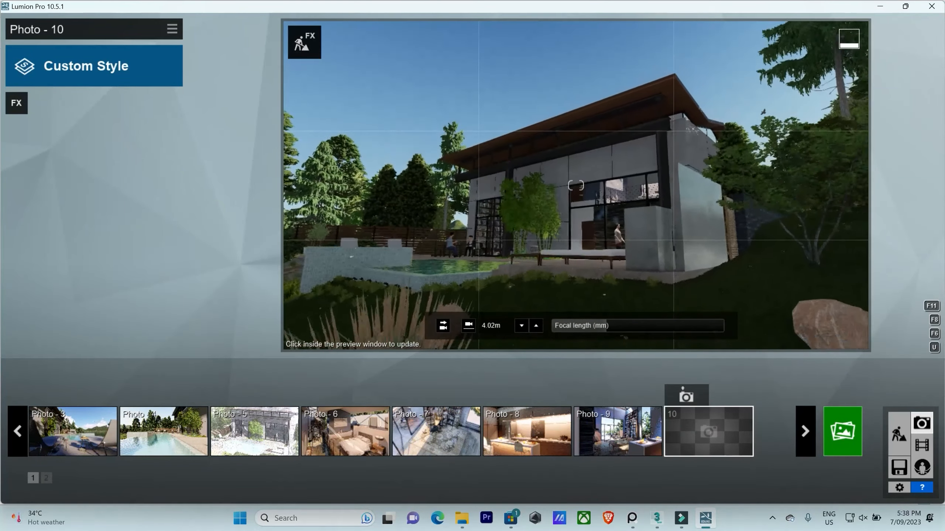
key("s")
key("a")
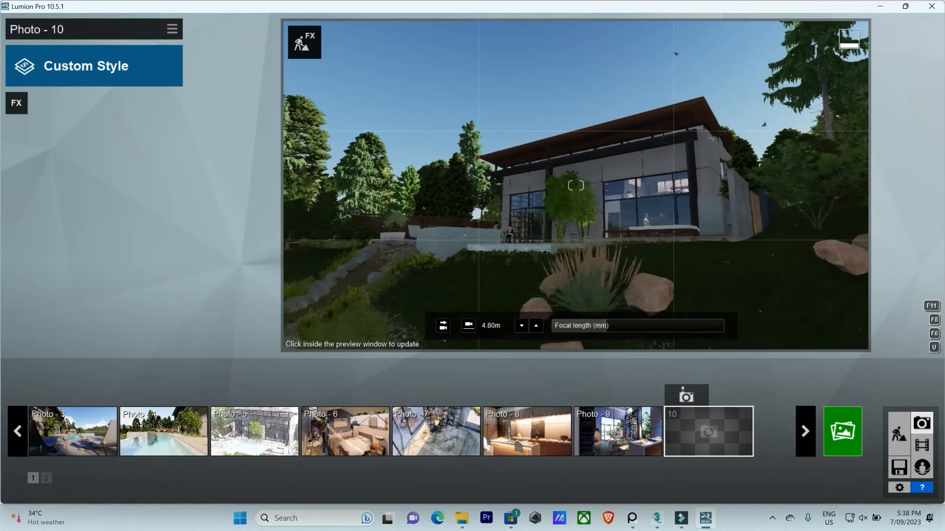
key("a")
right_click_drag(575, 185, 625, 226)
key("w")
key("s")
key("d")
key("s")
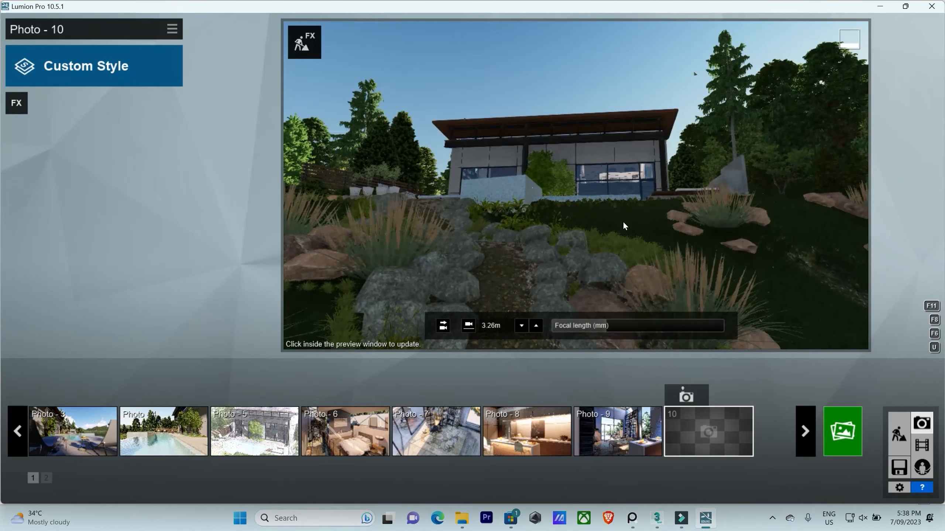
left_click(687, 393)
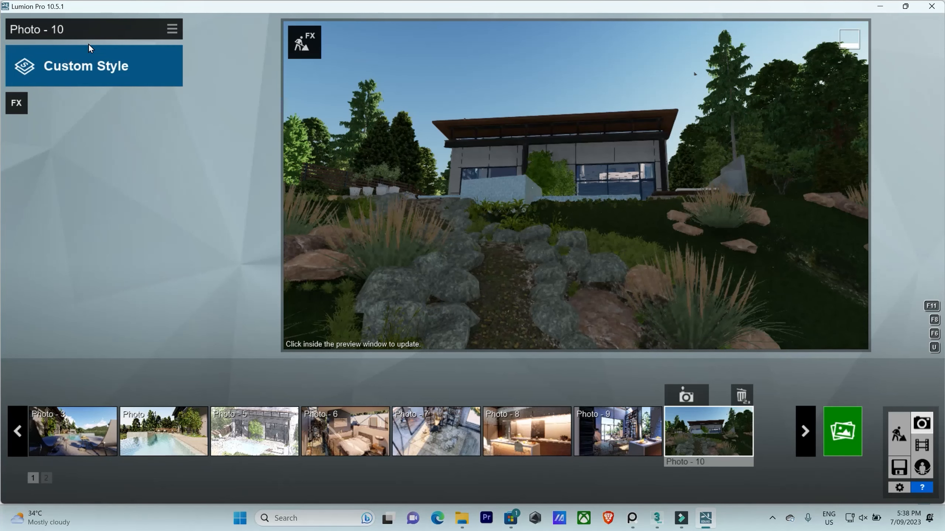
Apply the Realistic style to Photo 10 and update its preview
left_click(37, 68)
left_click(483, 158)
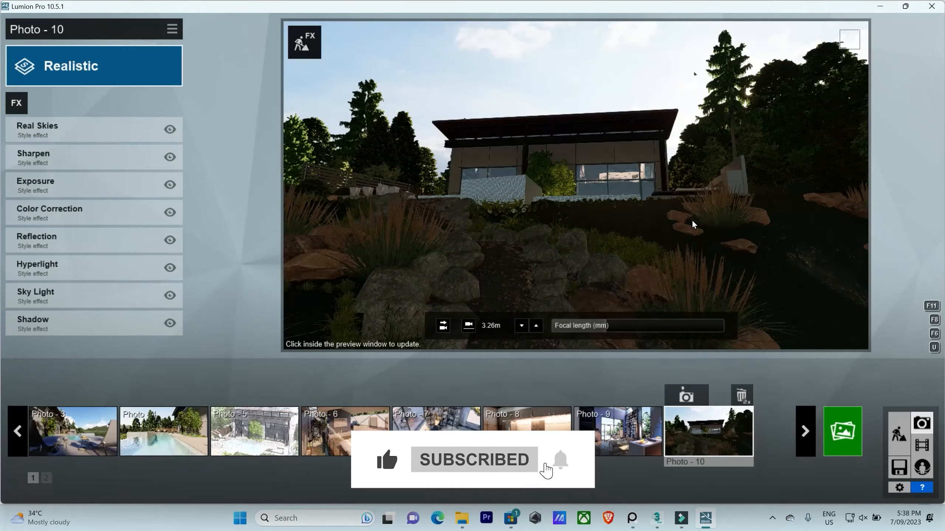
left_click(694, 217)
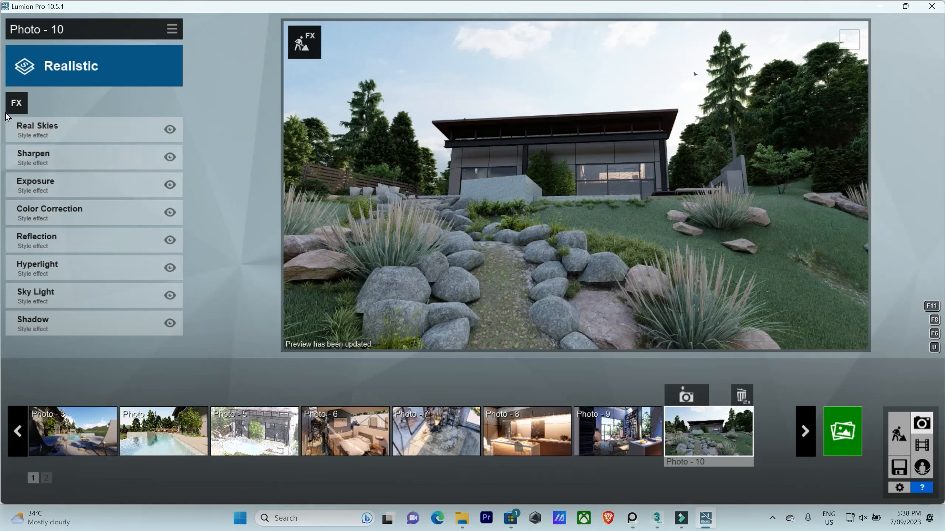
Change the style of Photo 10 to Dawn and update the preview
left_click(17, 104)
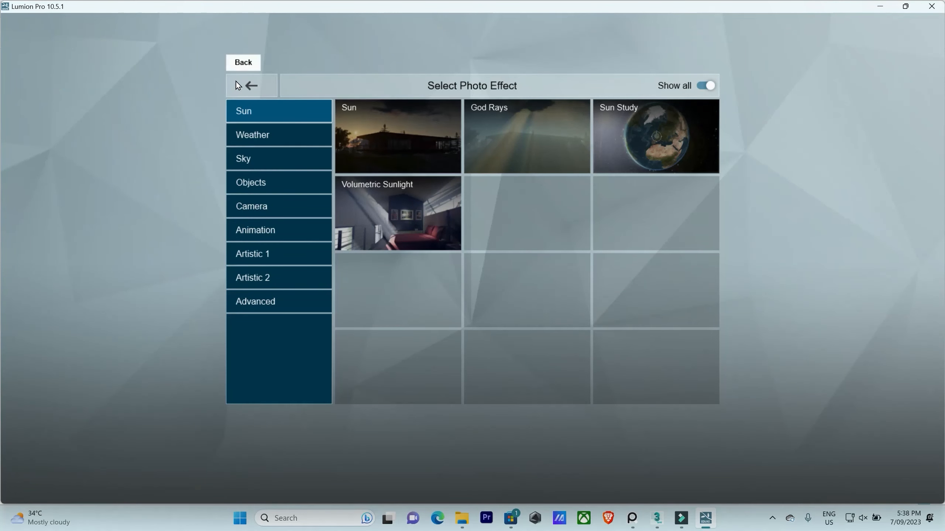
left_click(73, 62)
left_click(46, 54)
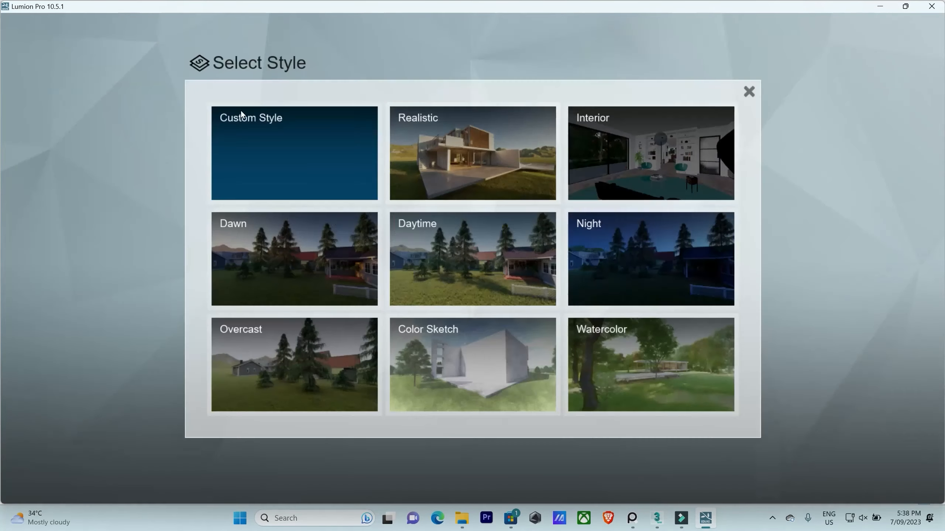
left_click(298, 247)
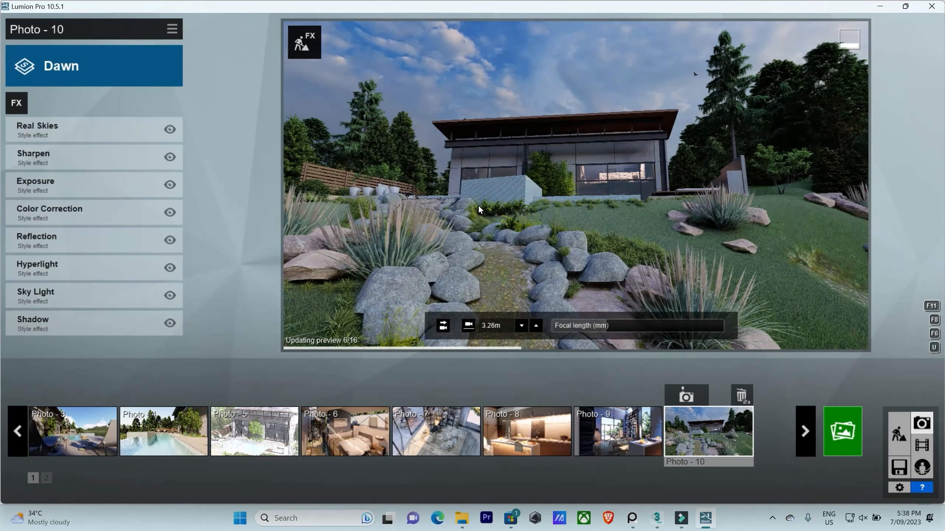
Try the Realistic style again on Photo 10, then switch to Daytime and update the preview
left_click(37, 80)
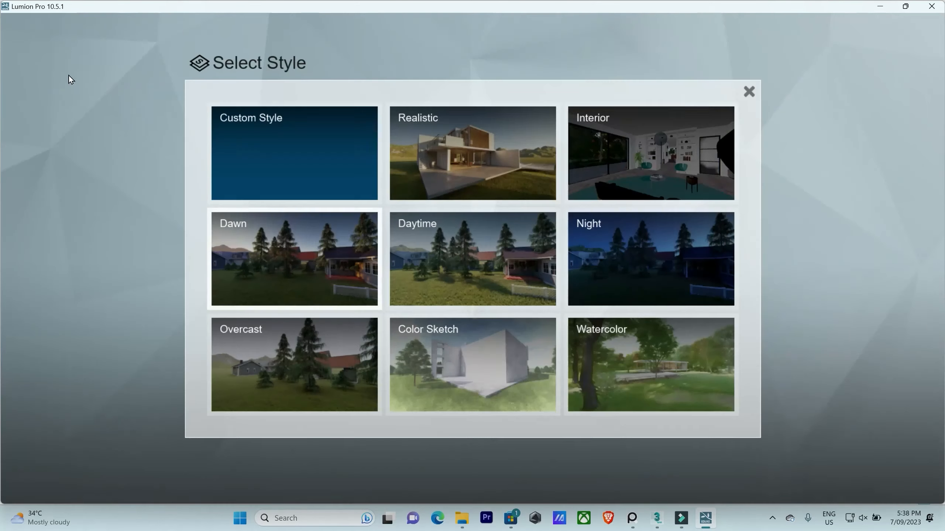
left_click(507, 154)
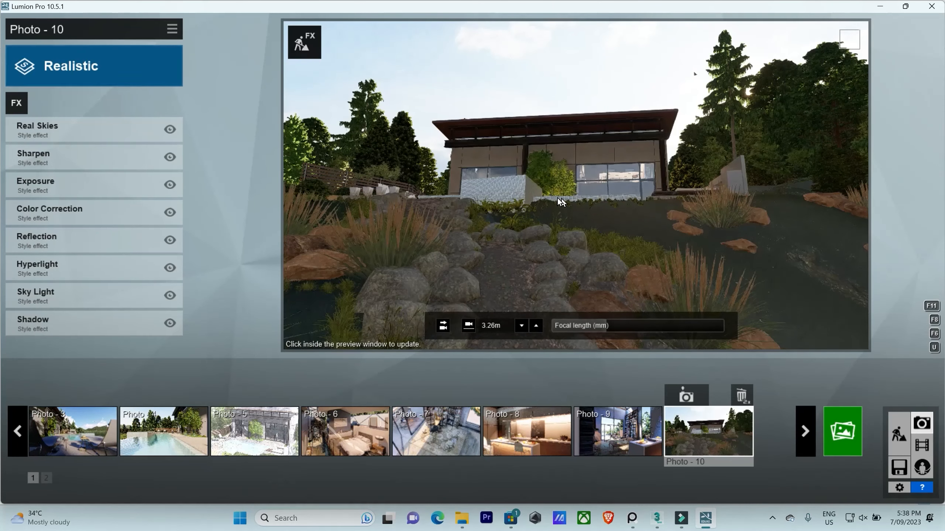
left_click(89, 87)
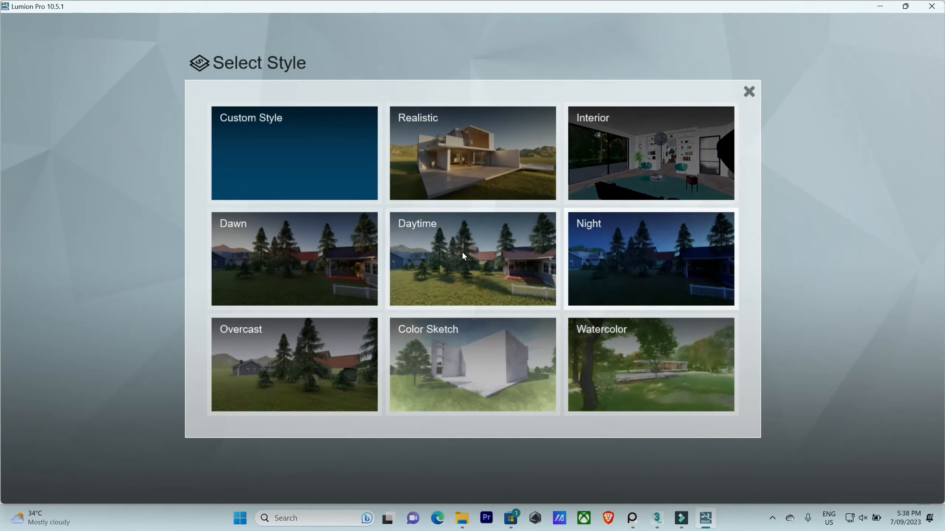
left_click(490, 248)
left_click(646, 213)
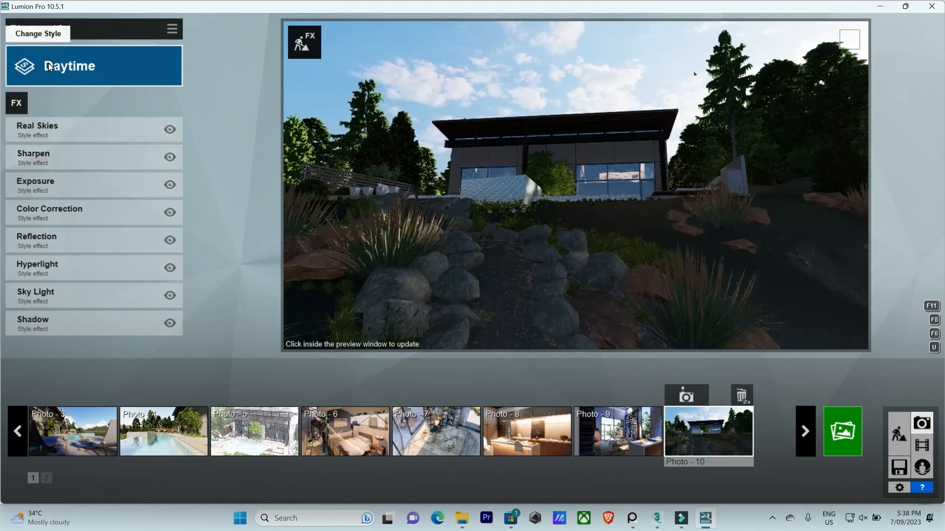
Set the style of Photo 10 to Overcast and update the preview
left_click(49, 63)
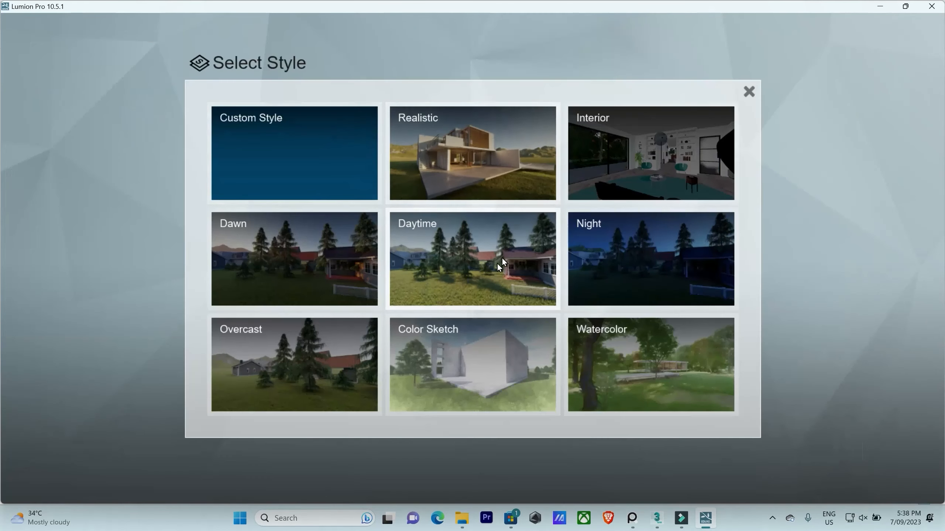
left_click(267, 350)
left_click(656, 206)
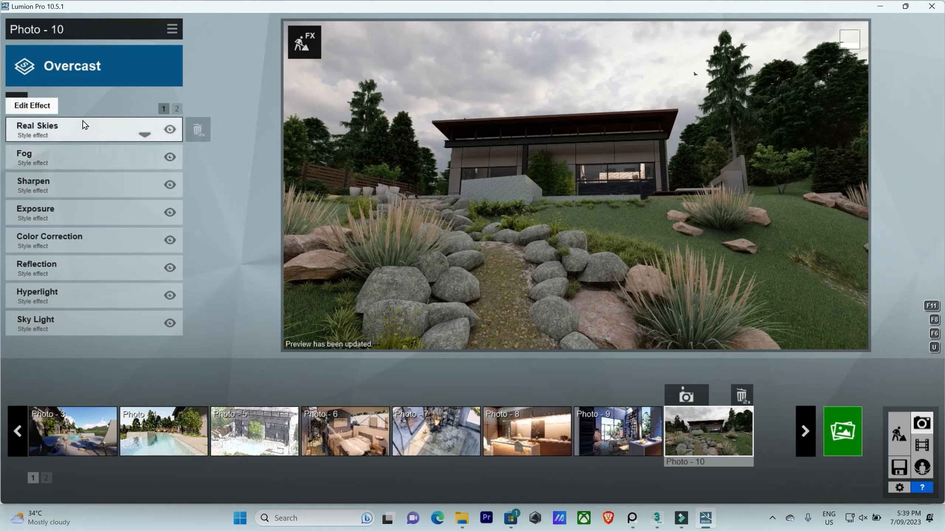
Examine both pages of the Overcast style's effects and the available photo effects for weather, sky, objects and camera
left_click(176, 108)
left_click(163, 109)
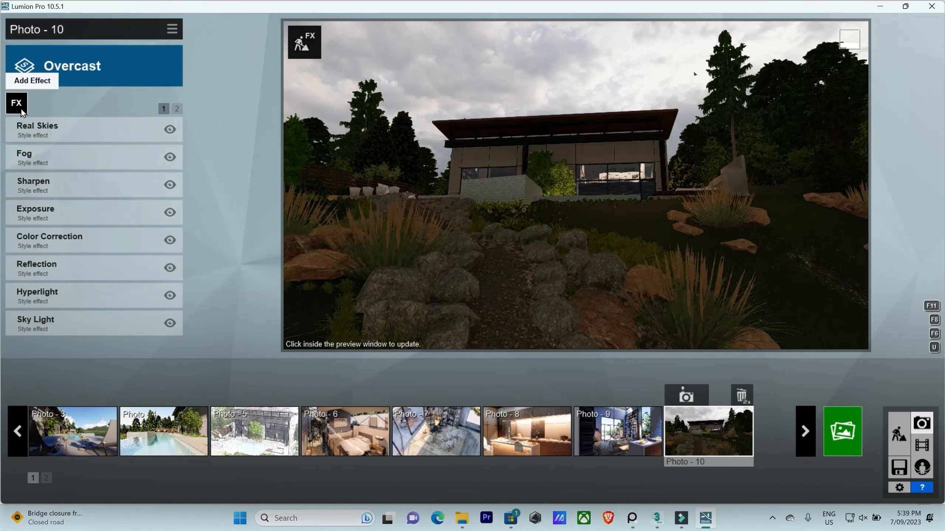
left_click(19, 106)
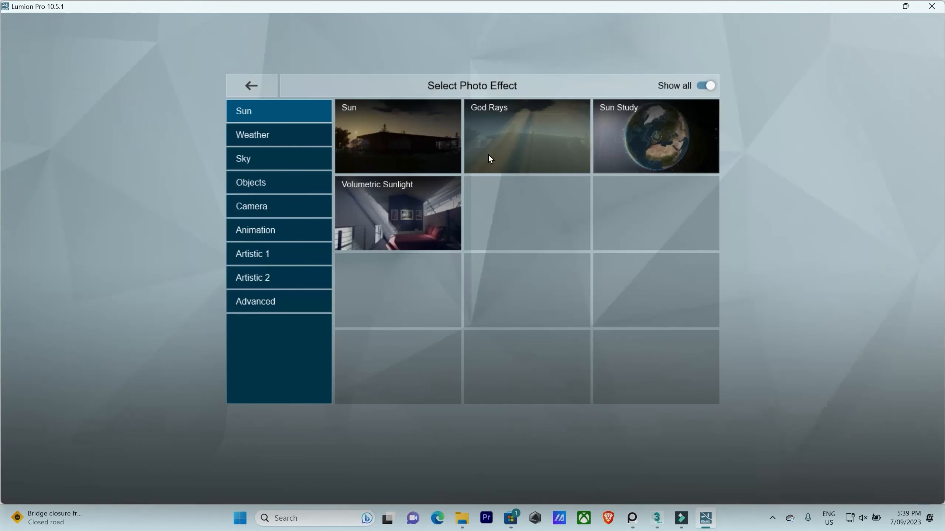
left_click(297, 134)
left_click(287, 159)
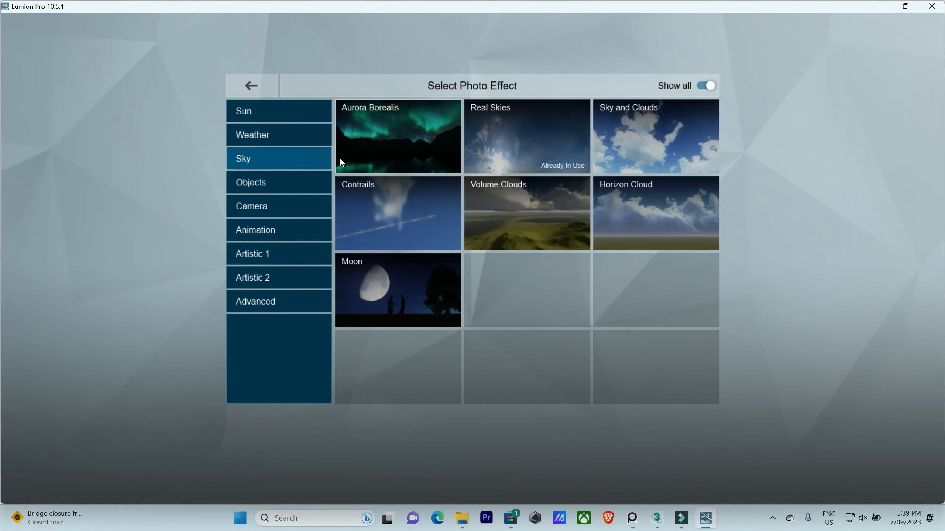
left_click(282, 189)
left_click(278, 210)
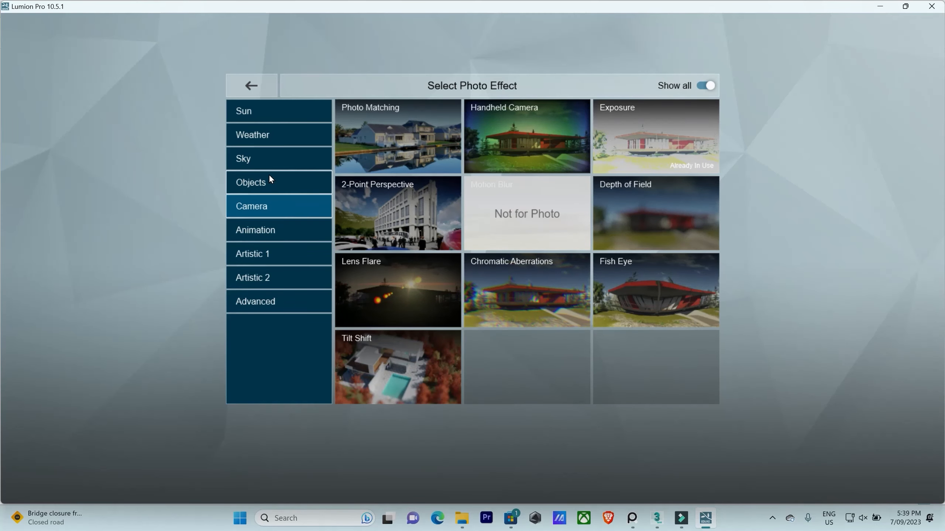
left_click(245, 96)
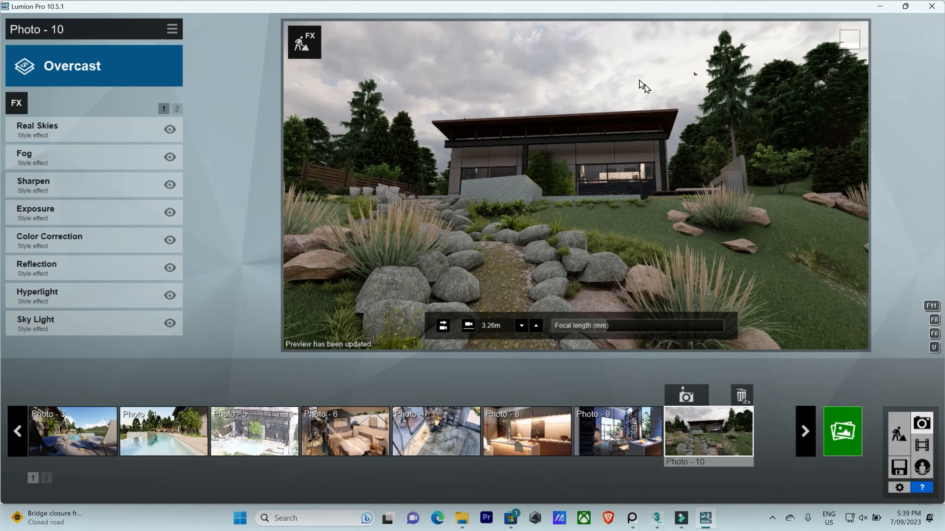
In the Real Skies effect, try the second overcast sky, then choose the third one and update the preview
left_click(72, 127)
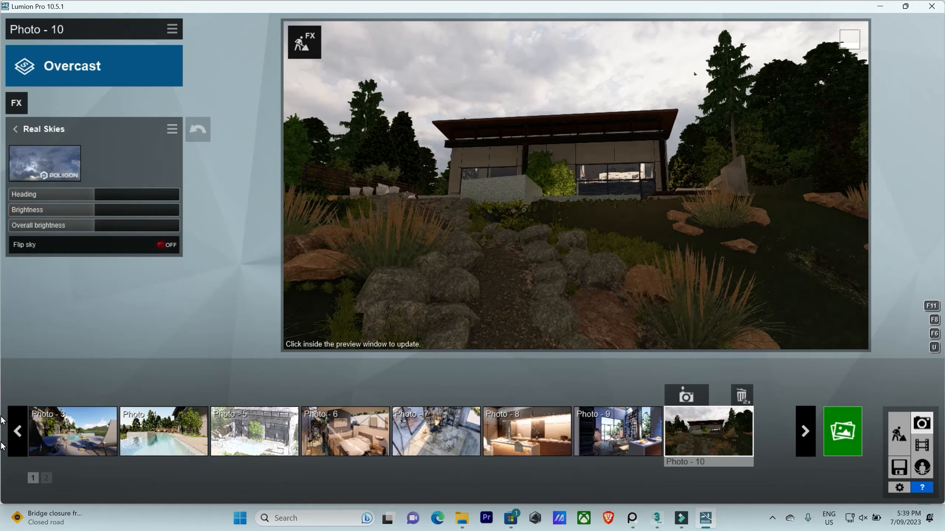
left_click(72, 175)
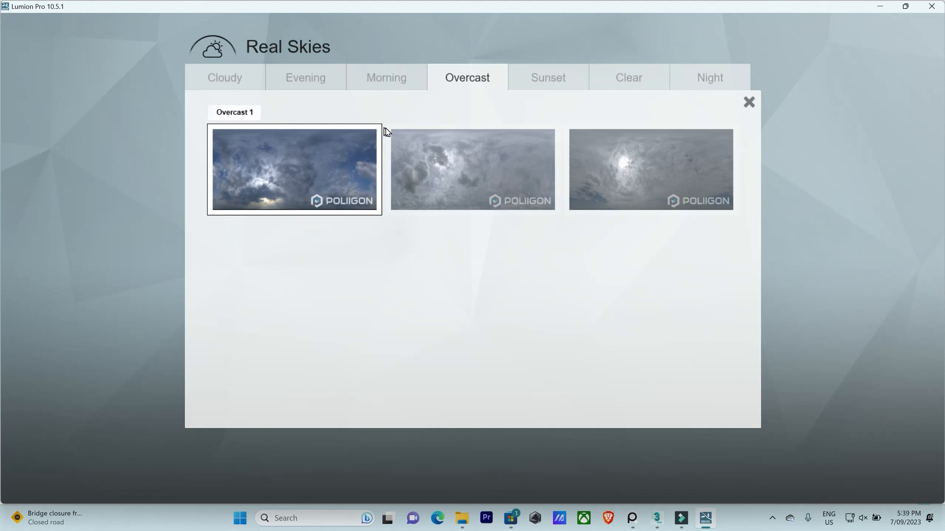
left_click(479, 165)
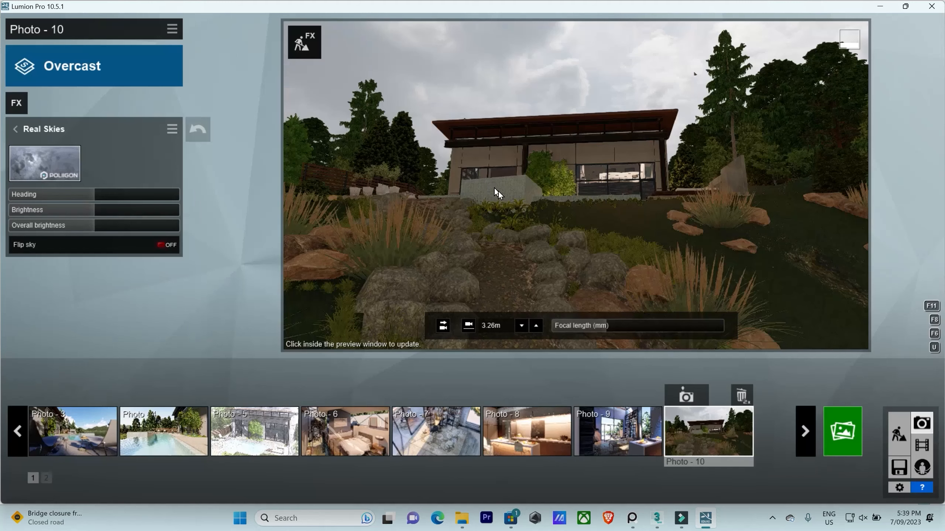
left_click(596, 175)
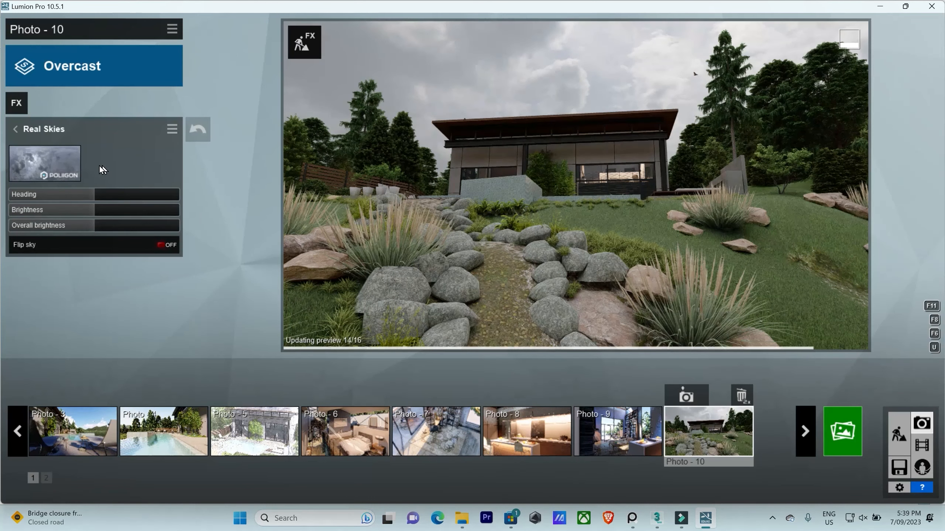
left_click(57, 157)
left_click(607, 155)
left_click(618, 189)
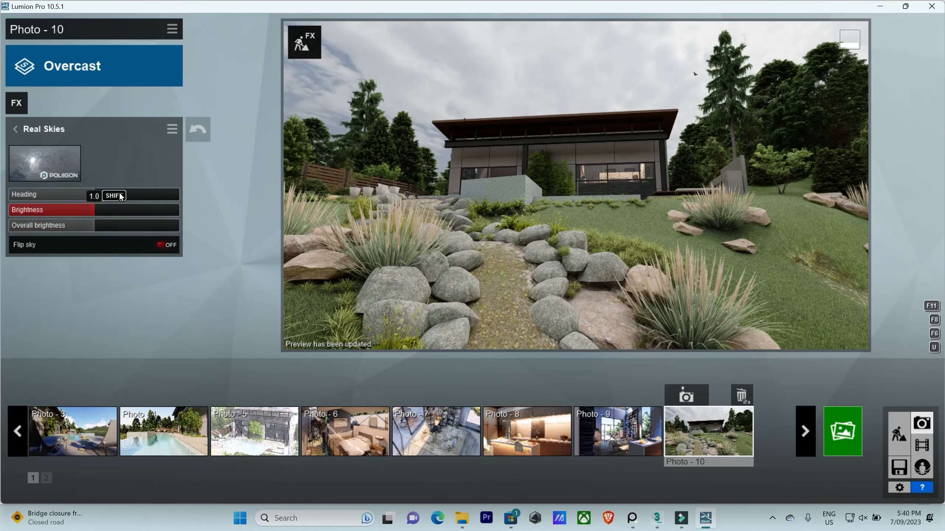
Set the Real Skies heading to about -106.4° and brightness to about 1.4, and raise the overall brightness
left_click_drag(95, 193, 44, 200)
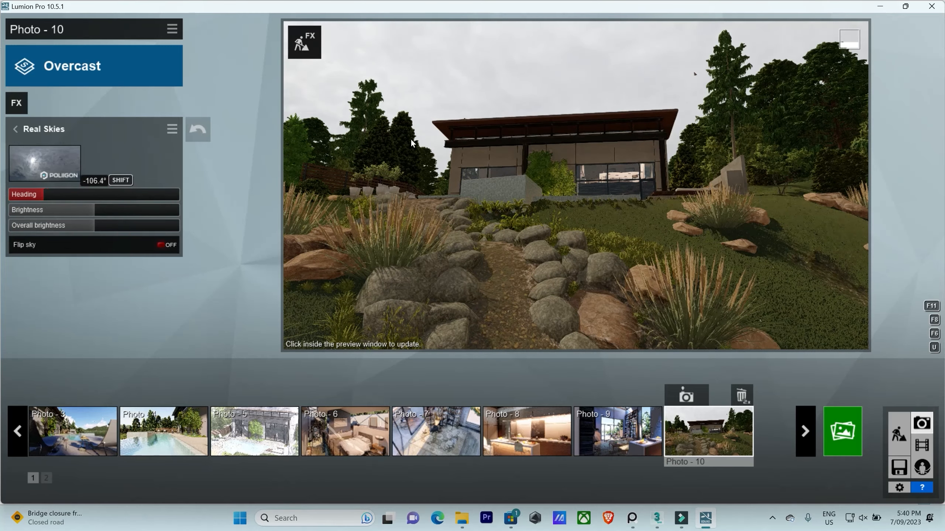
left_click(549, 206)
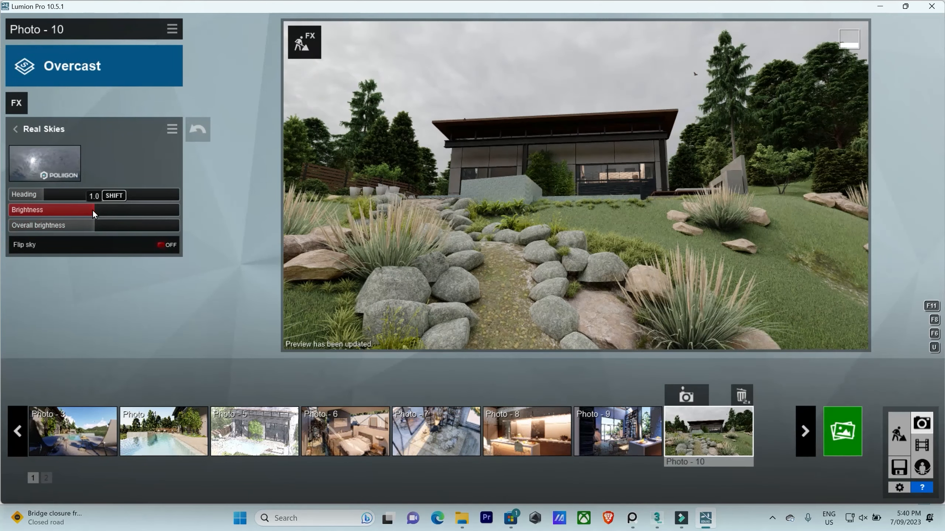
left_click_drag(93, 210, 130, 209)
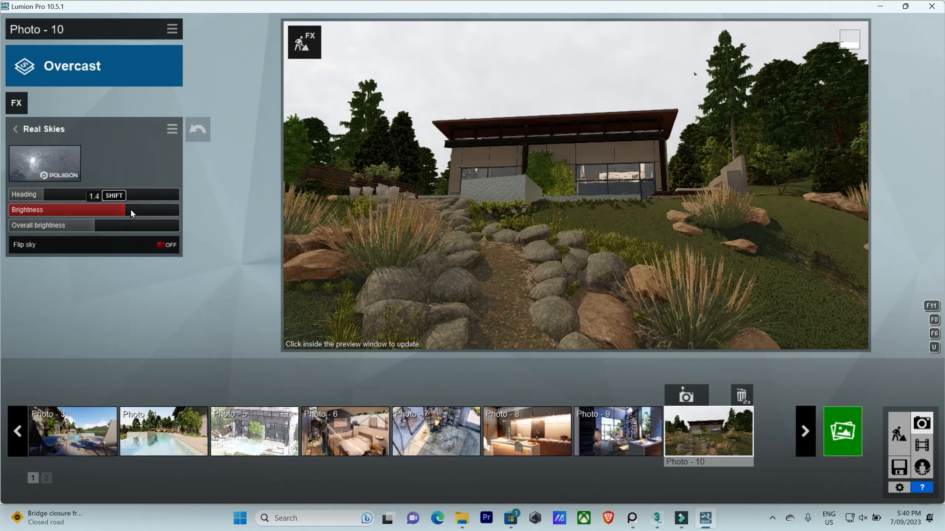
left_click(493, 191)
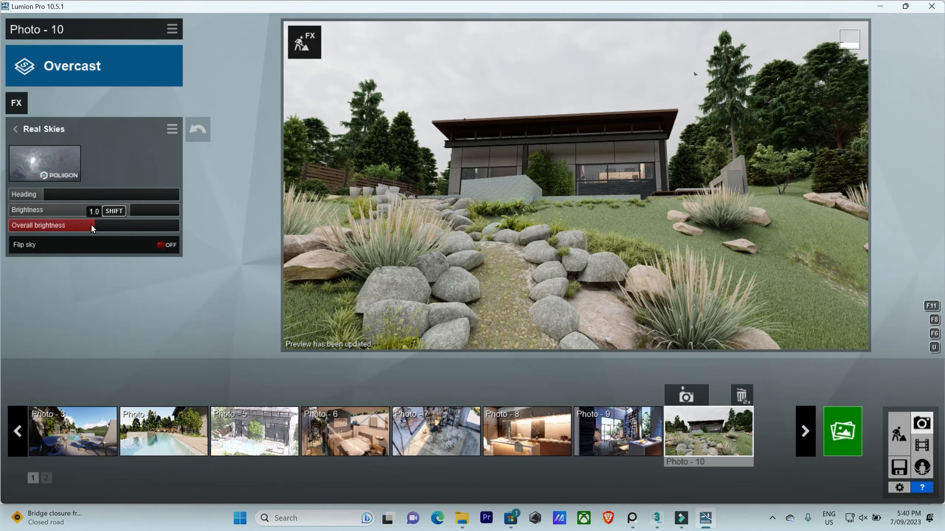
left_click_drag(96, 224, 127, 228)
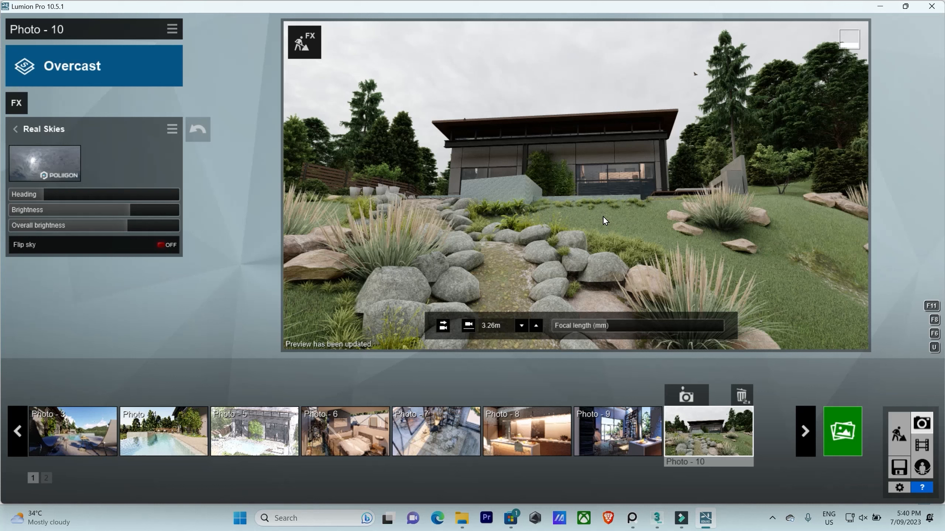
left_click(15, 129)
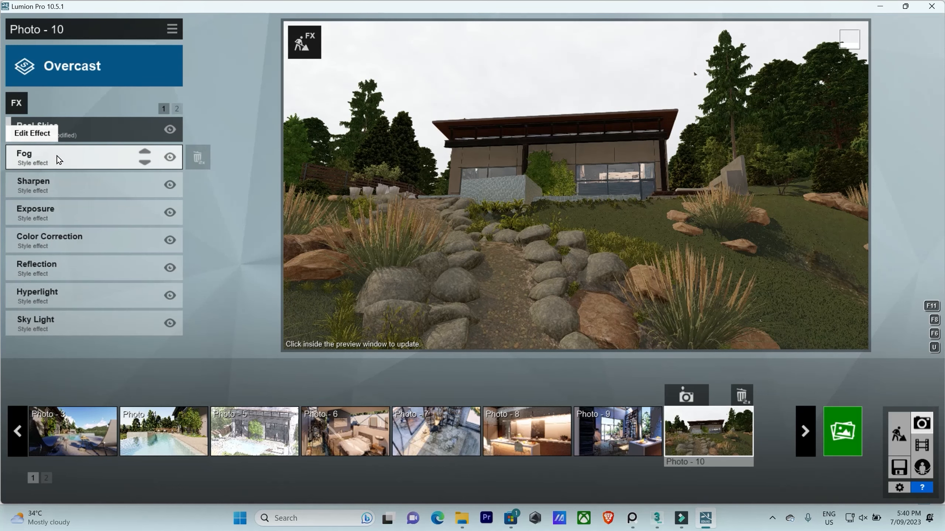
In the Fog effect, increase the density and set the falloff to about 0.1 and fog brightness to about 0.7
left_click(57, 156)
left_click(589, 242)
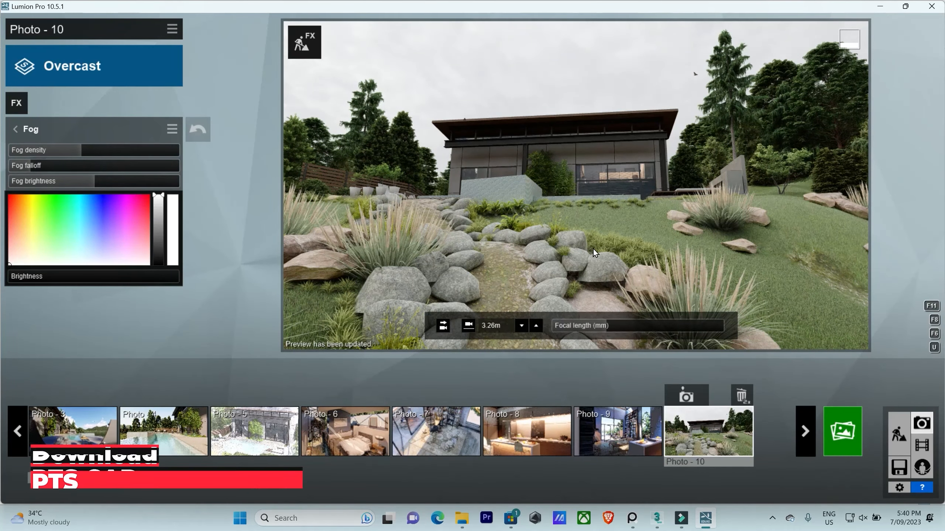
left_click_drag(62, 153, 101, 157)
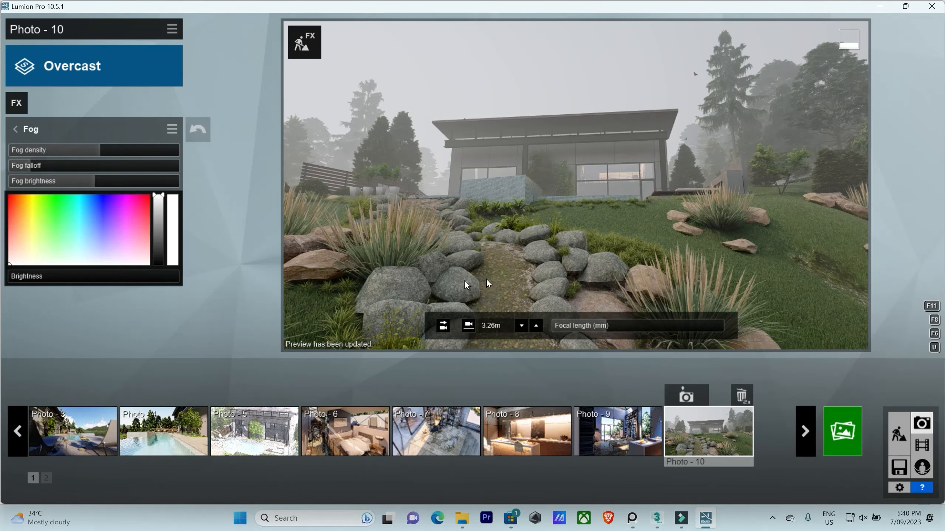
left_click_drag(89, 153, 79, 182)
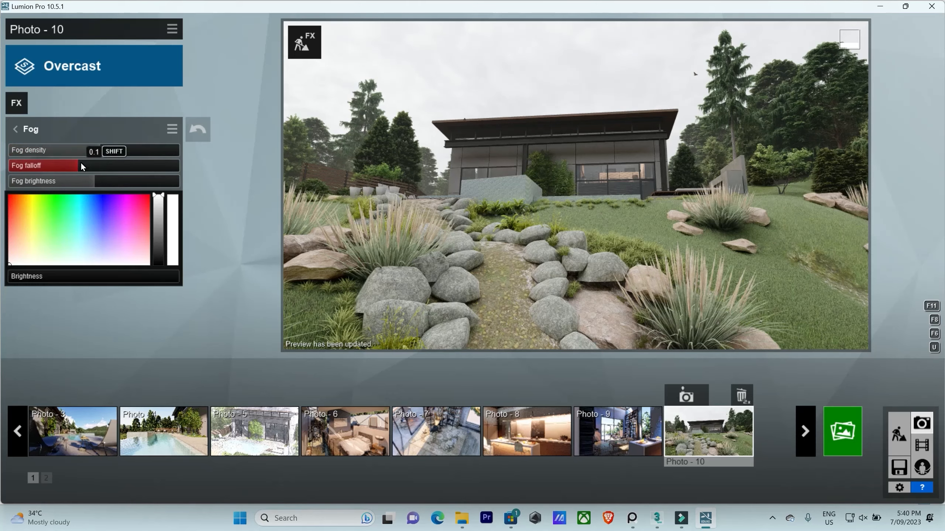
left_click_drag(81, 164, 115, 181)
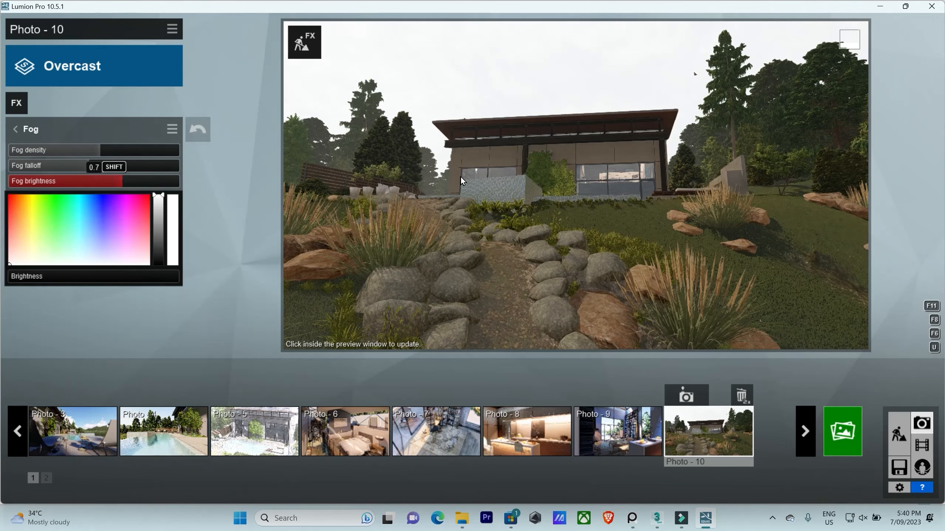
Increase the fog density slightly and update the preview to check the result
left_click(496, 224)
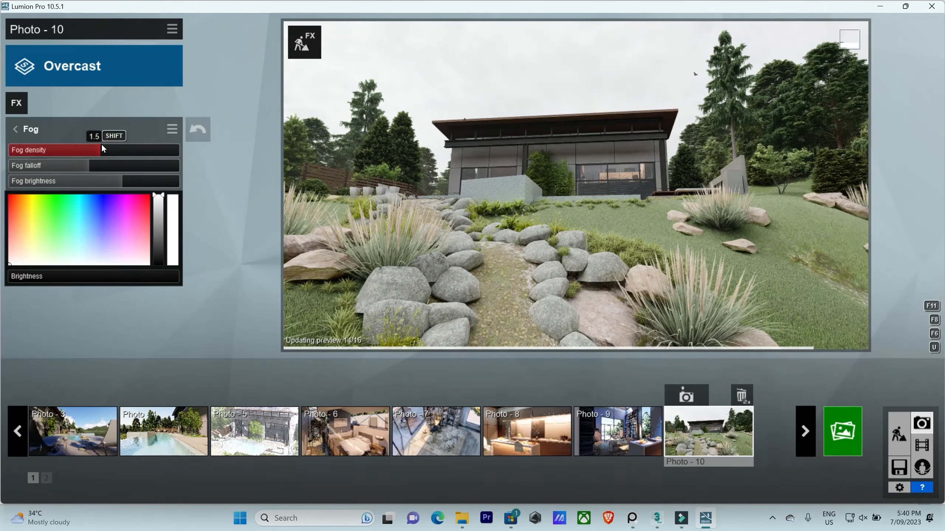
left_click_drag(102, 146, 105, 147)
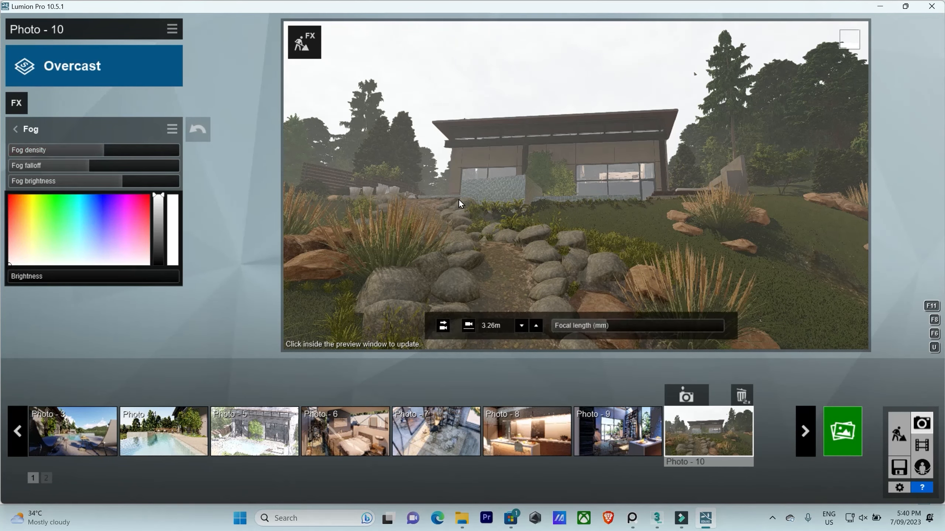
left_click(459, 200)
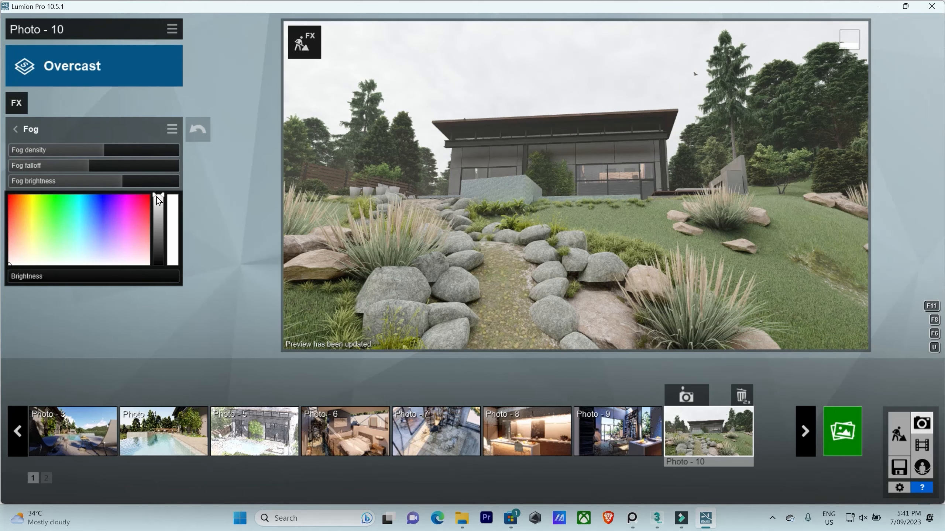
In the Sharpen effect, try the maximum intensity, then reduce it to nearly zero and update the preview
left_click(19, 129)
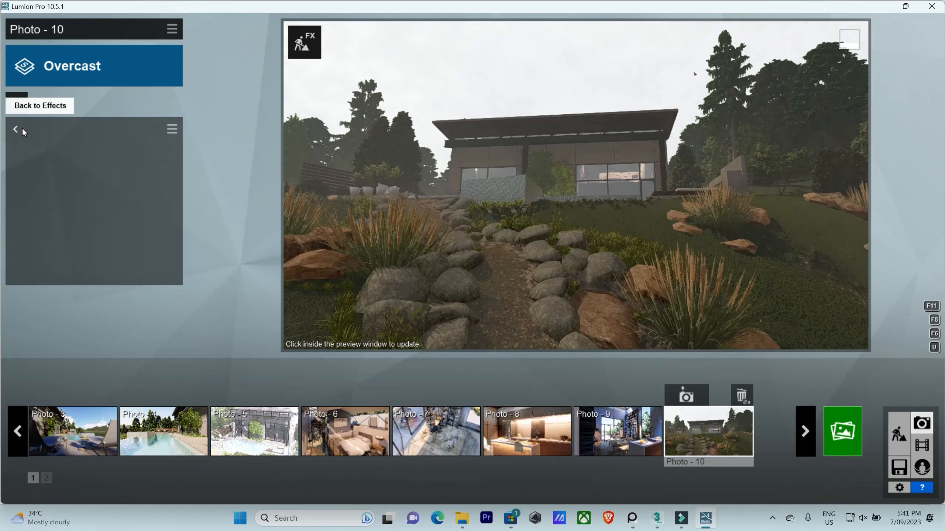
left_click(75, 189)
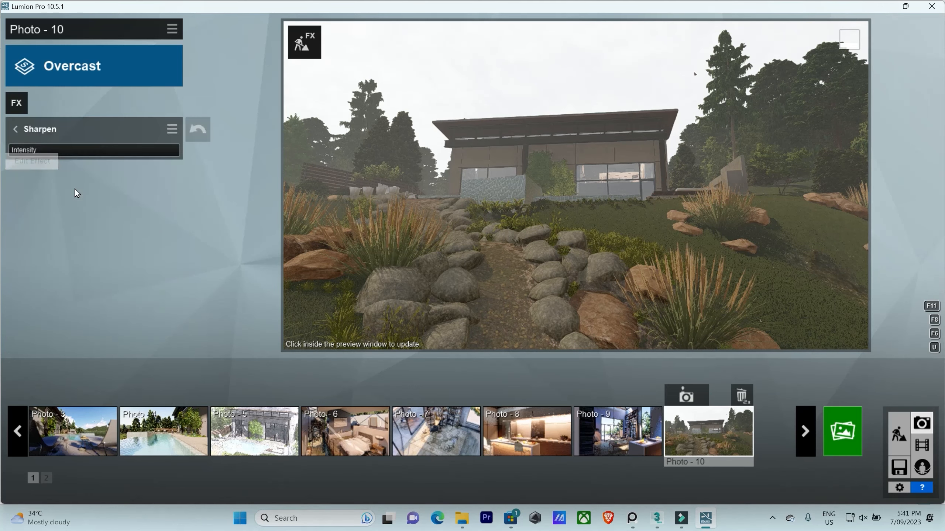
left_click(414, 188)
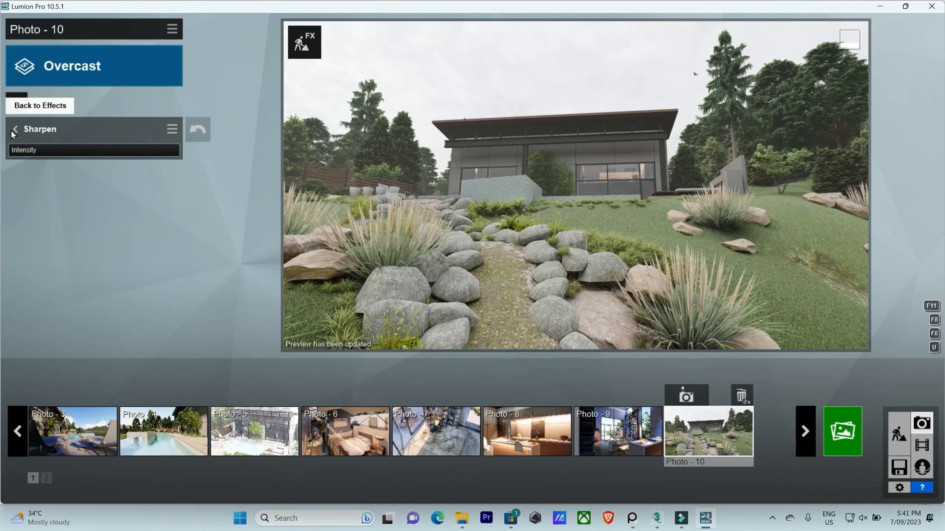
left_click_drag(20, 153, 366, 154)
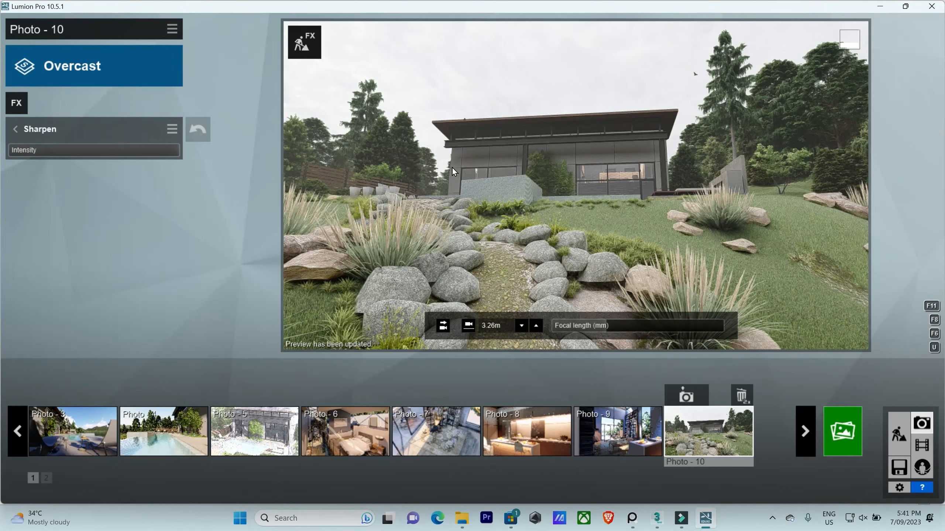
left_click_drag(172, 149, 12, 163)
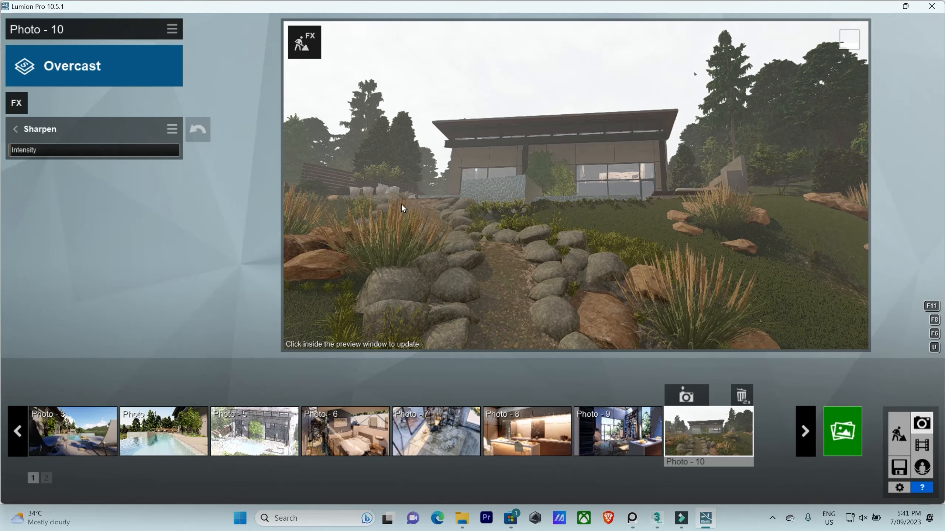
left_click(397, 182)
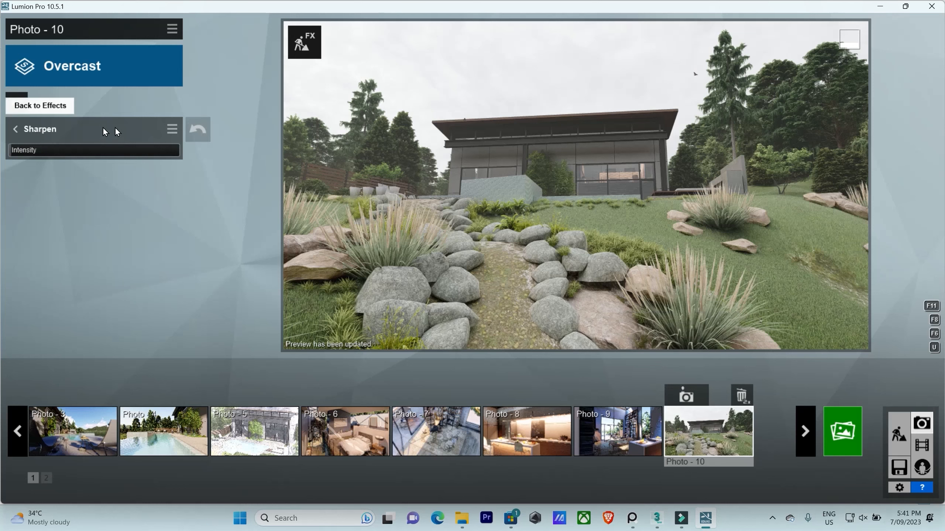
Return to the Fog effect and raise its density a little further
left_click(16, 129)
left_click(59, 151)
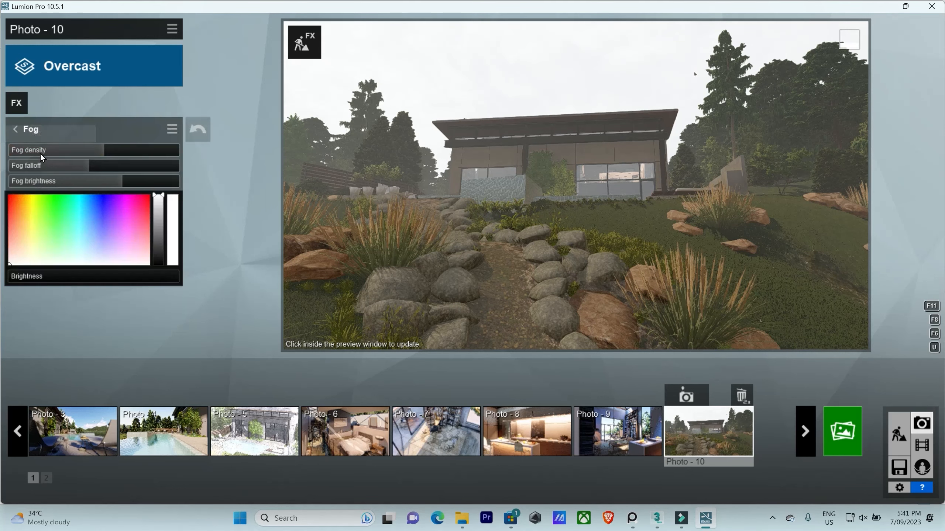
left_click(109, 151)
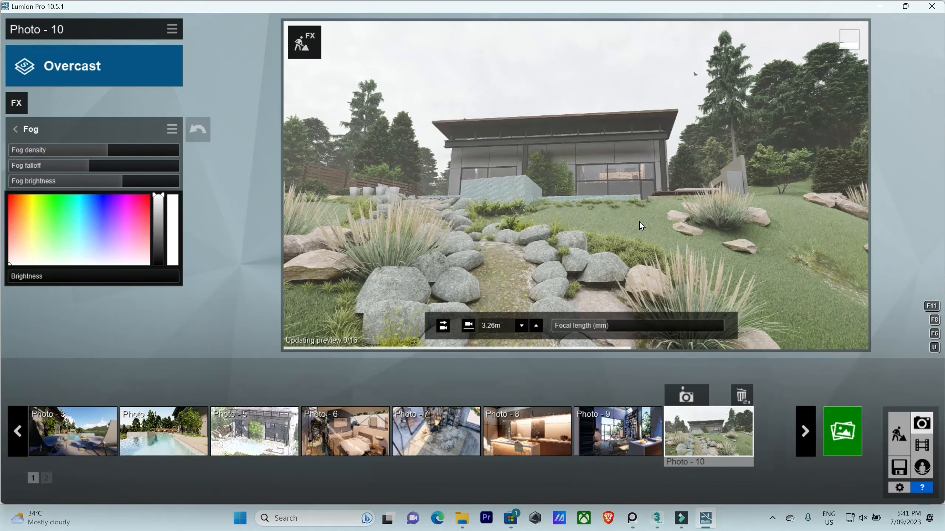
left_click(17, 129)
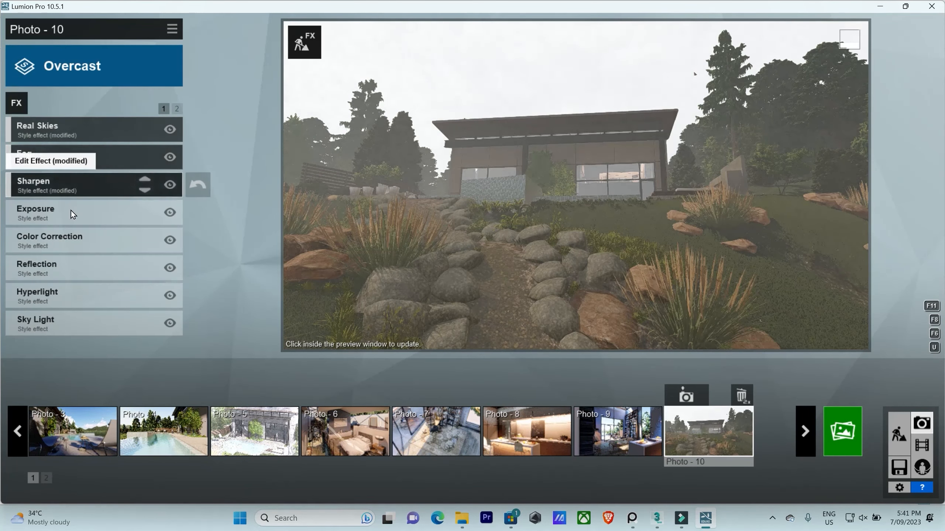
In the Exposure effect, compare lower and higher exposures in the preview, then set the exposure slightly below the middle
left_click(66, 217)
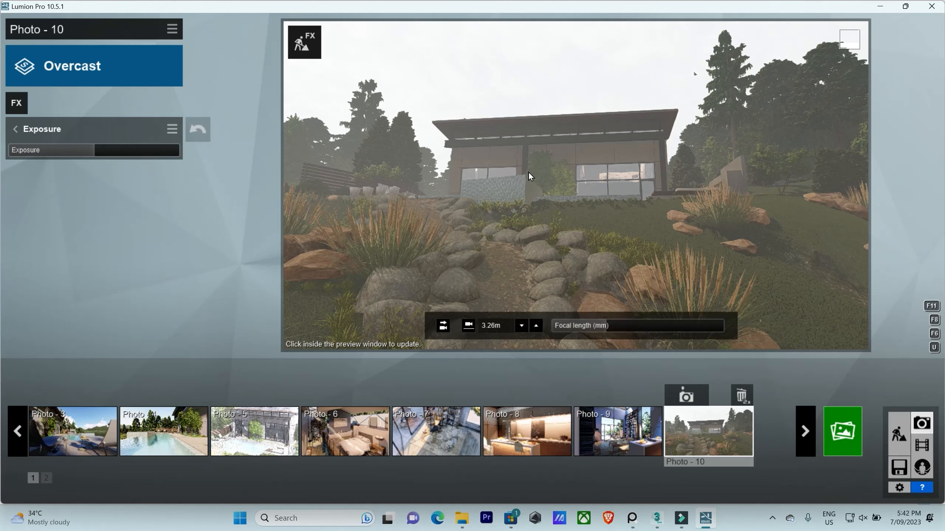
left_click(528, 172)
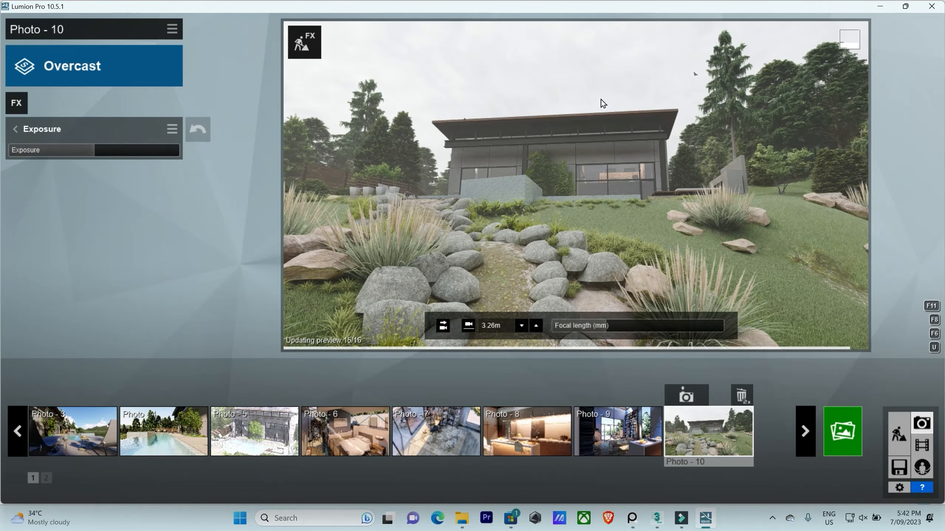
left_click_drag(94, 152, 92, 152)
left_click(558, 192)
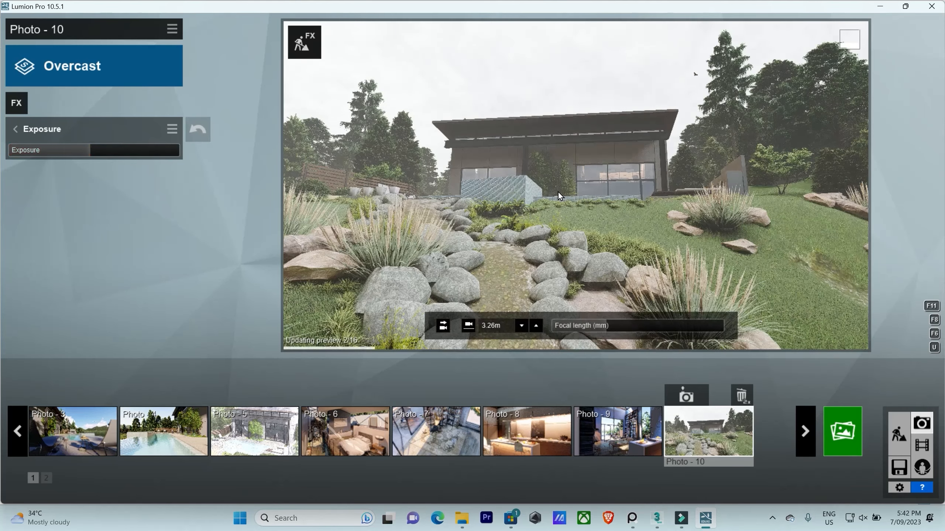
left_click_drag(89, 148, 100, 147)
left_click(387, 178)
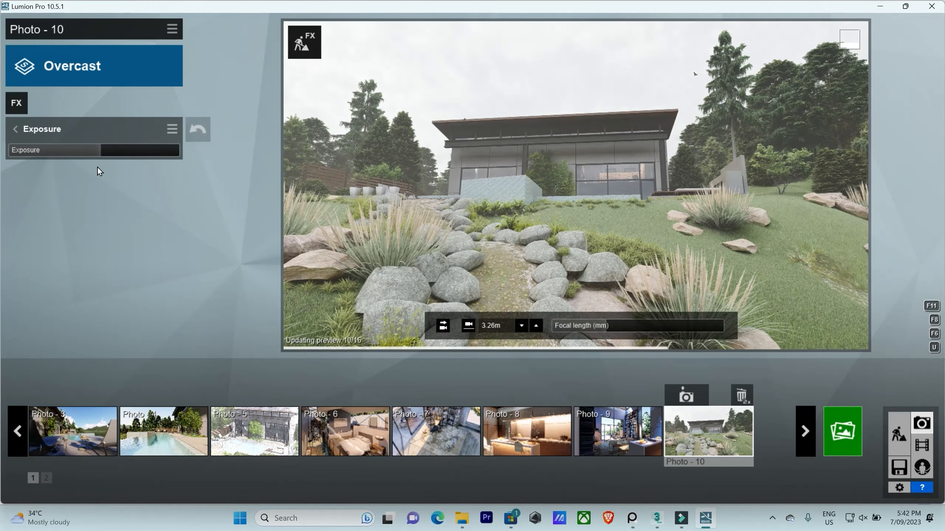
left_click_drag(97, 152, 90, 151)
left_click(566, 193)
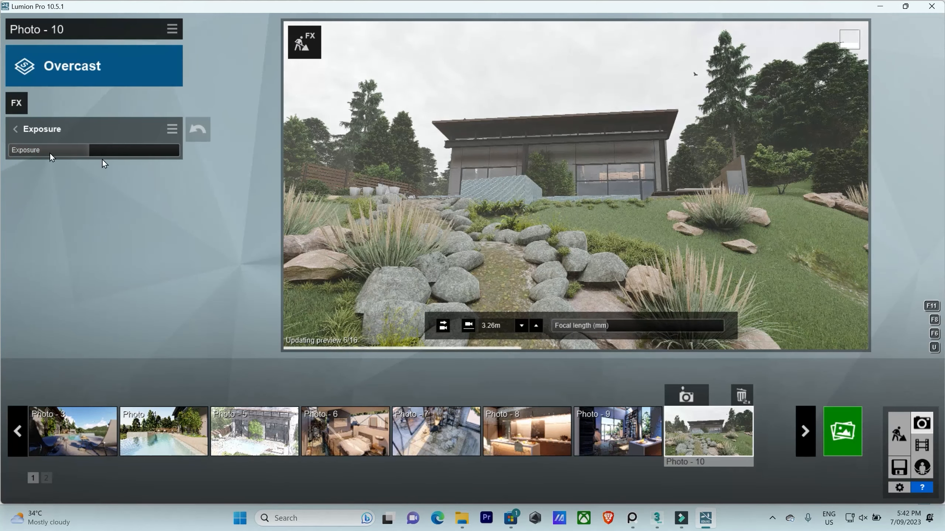
left_click(15, 129)
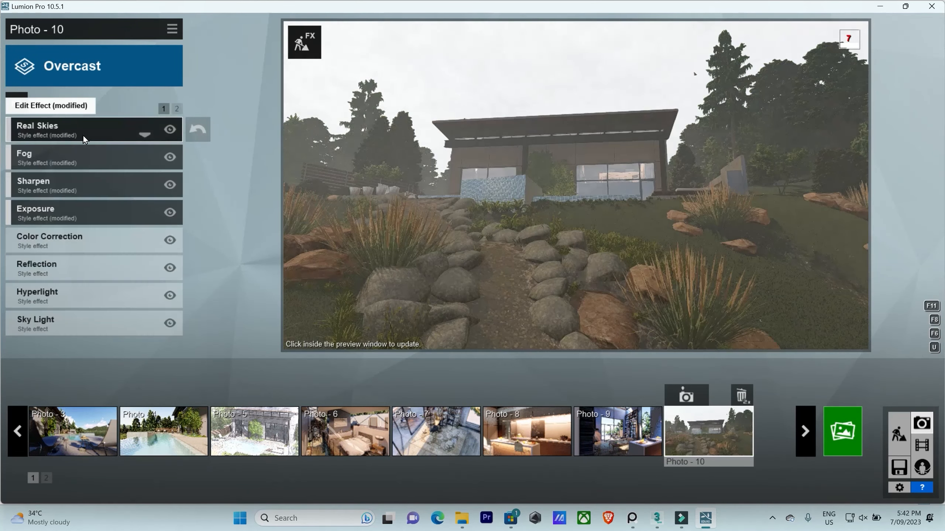
In the Reflection effect, set the preview quality to High and add a reflection plane on the house's large right-hand window
left_click(83, 262)
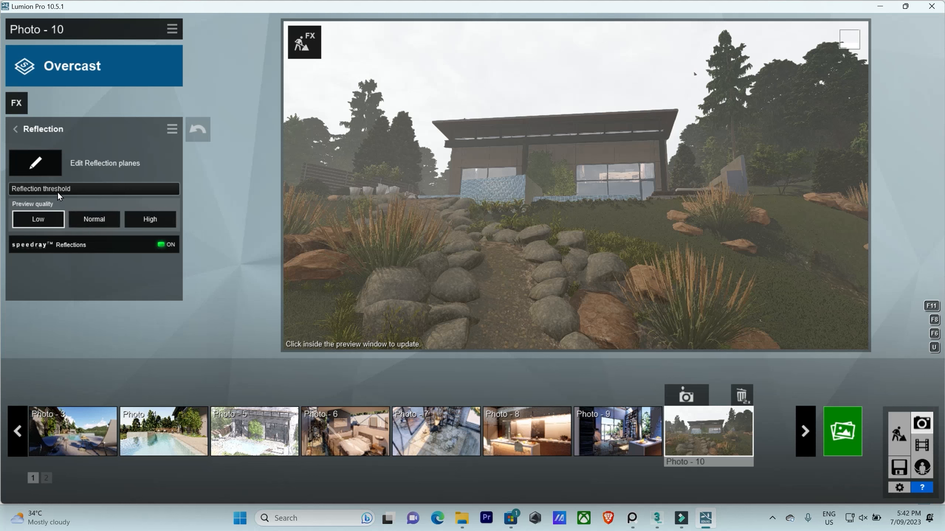
left_click(162, 218)
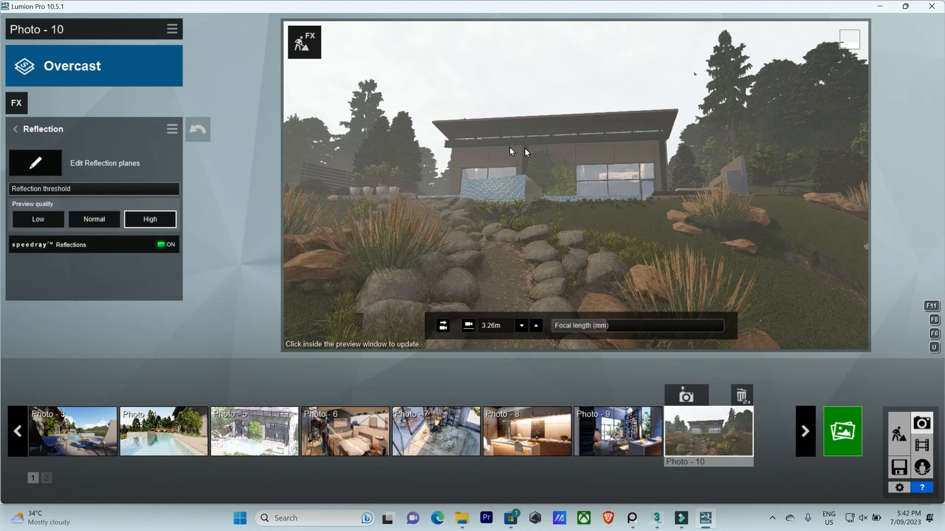
left_click(36, 162)
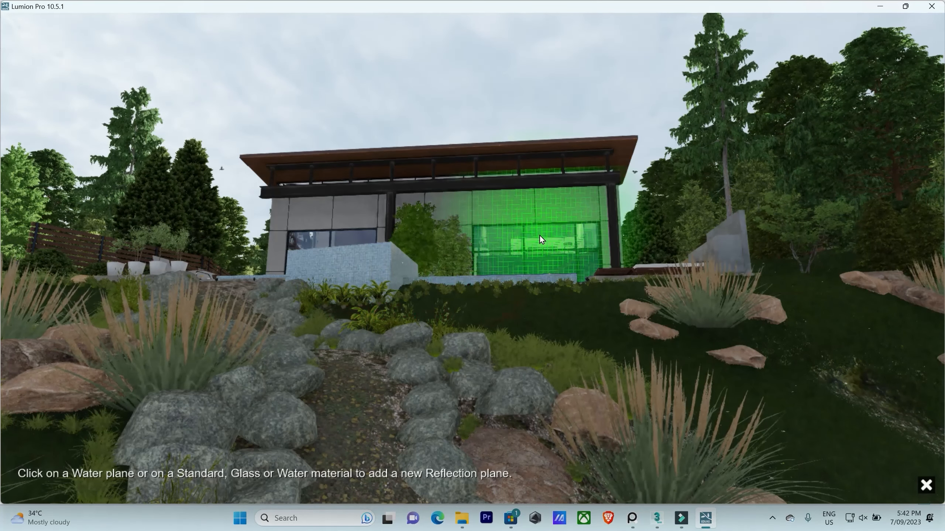
left_click(540, 236)
Add two more reflection planes, on the glass of the house's left-hand window and on the pool water, and accept them
right_click_drag(520, 294, 476, 216)
key("w")
key("w")
right_click_drag(595, 203, 634, 264)
key("s")
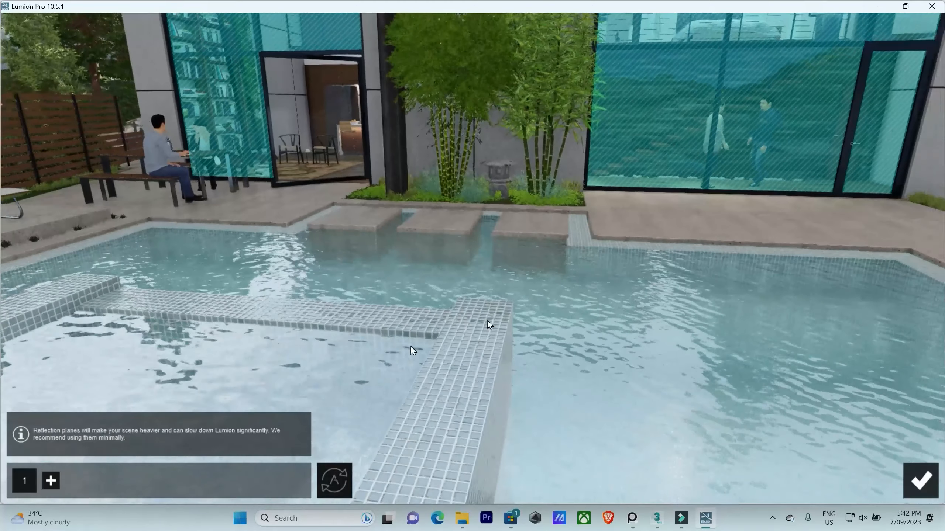
left_click(48, 481)
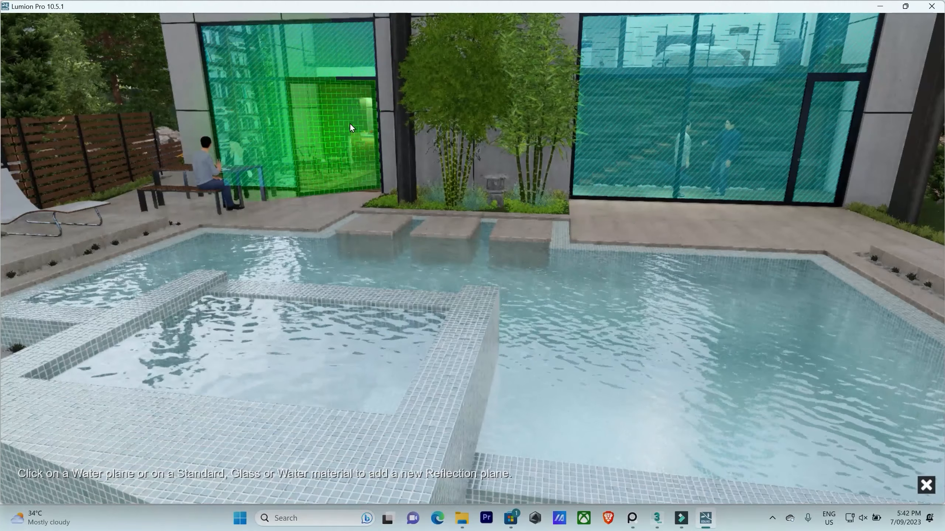
left_click(329, 144)
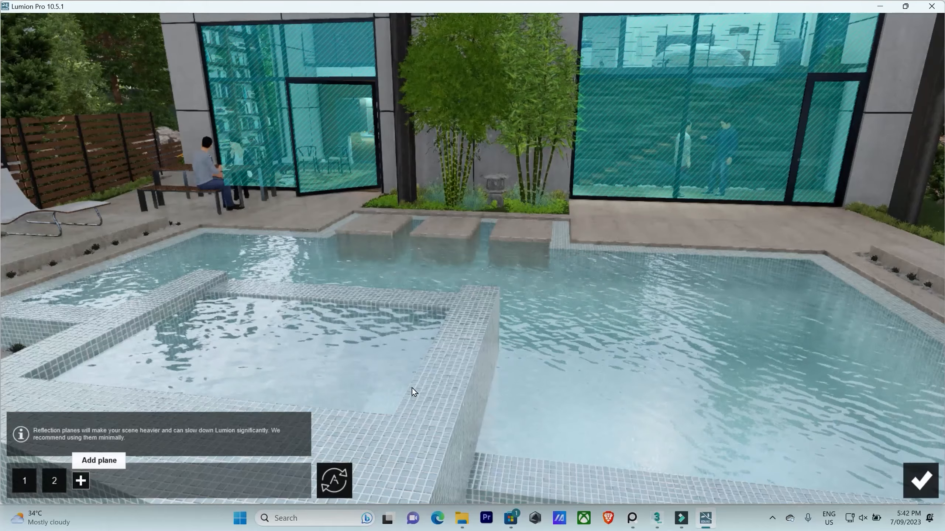
left_click(81, 481)
left_click(704, 404)
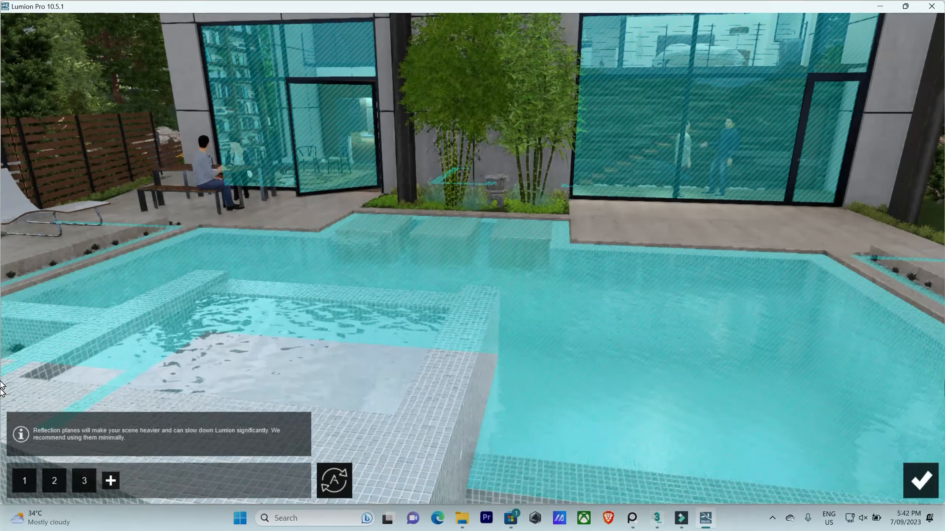
right_click_drag(638, 484, 689, 426)
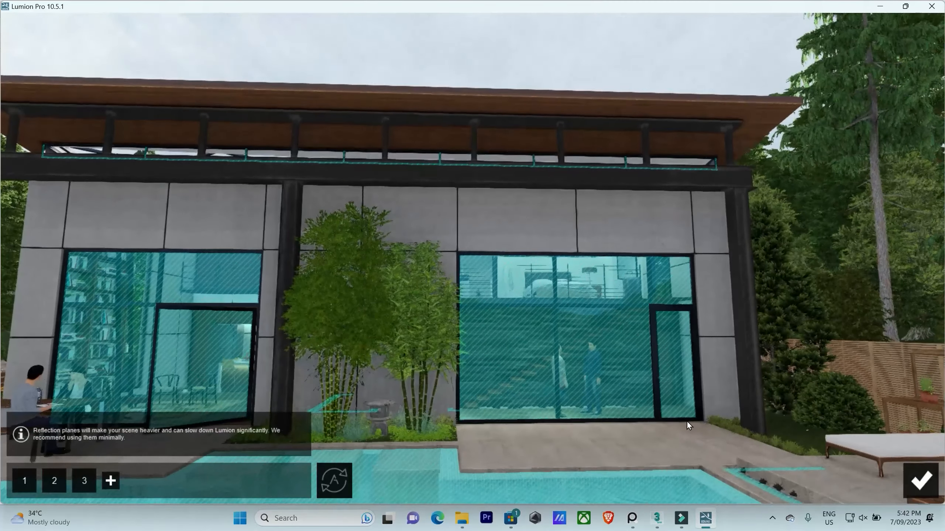
left_click(920, 481)
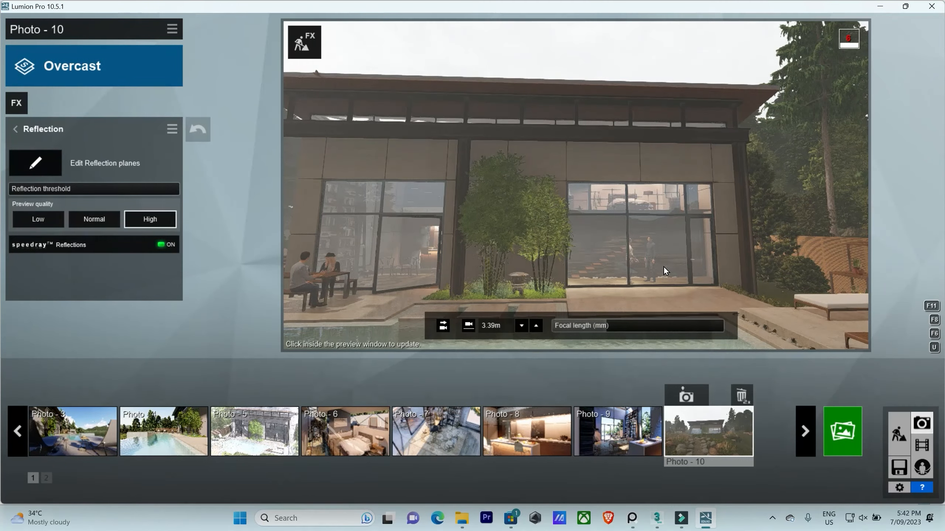
Preview the reflections up close, then restore the Photo 10 camera and update its preview
left_click(663, 267)
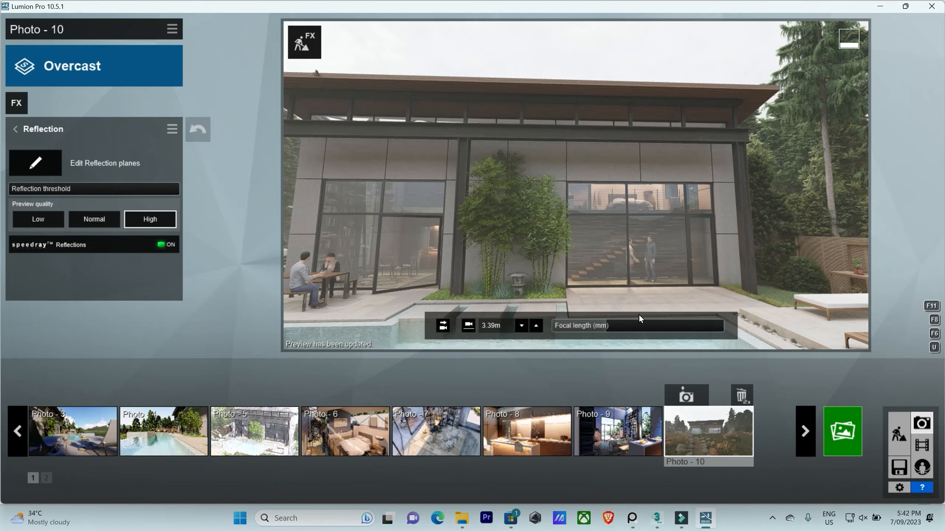
left_click(722, 437)
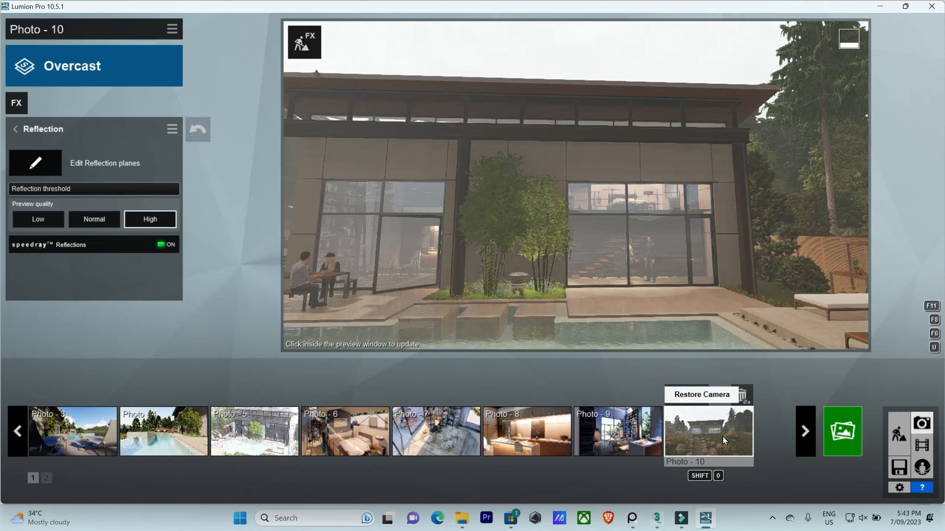
left_click(707, 243)
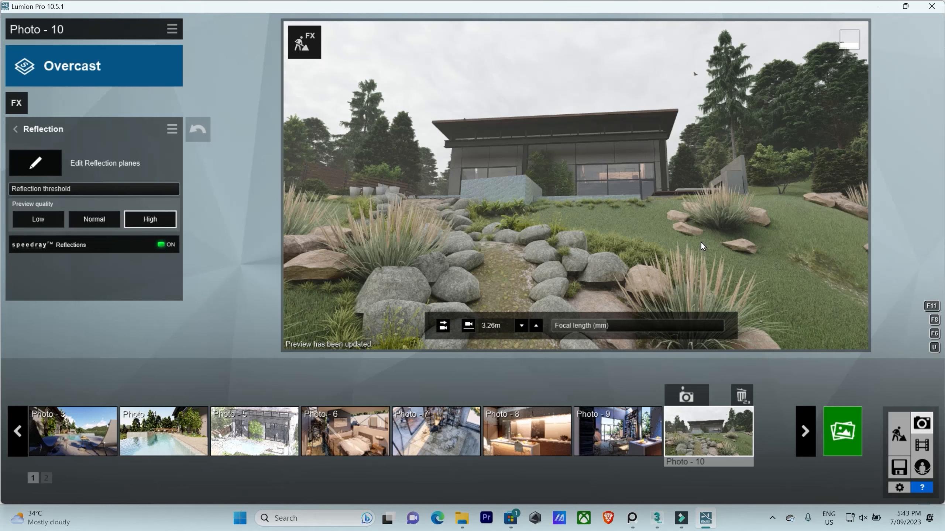
left_click(19, 132)
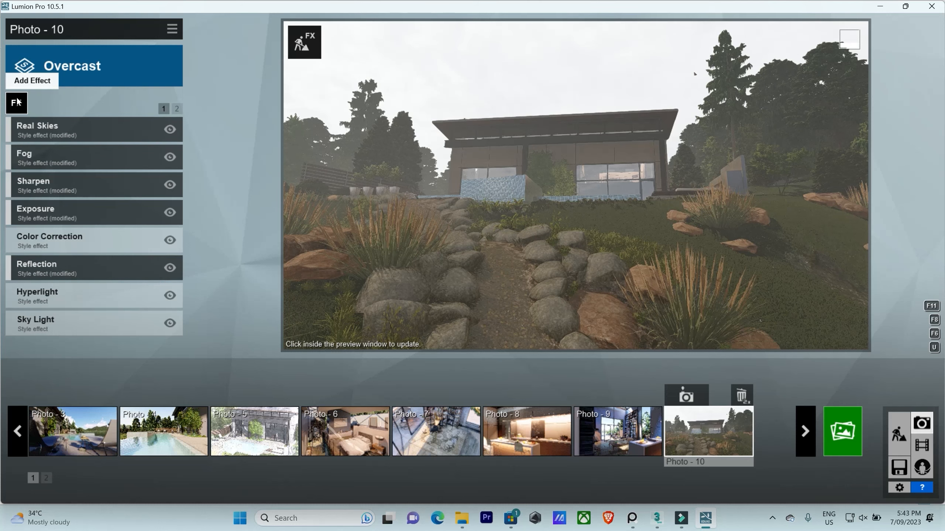
Add the Precipitation weather effect and set Rain / Snow to its maximum for full snow
left_click(17, 103)
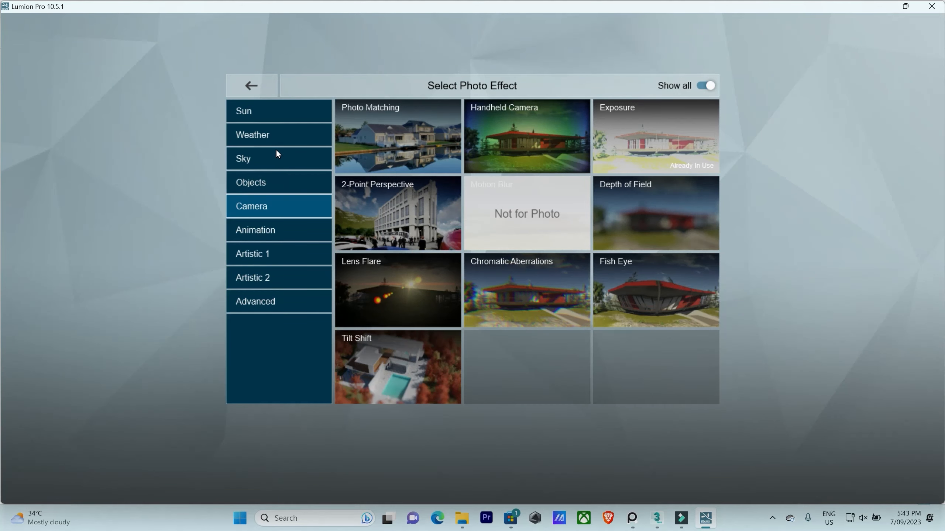
left_click(277, 134)
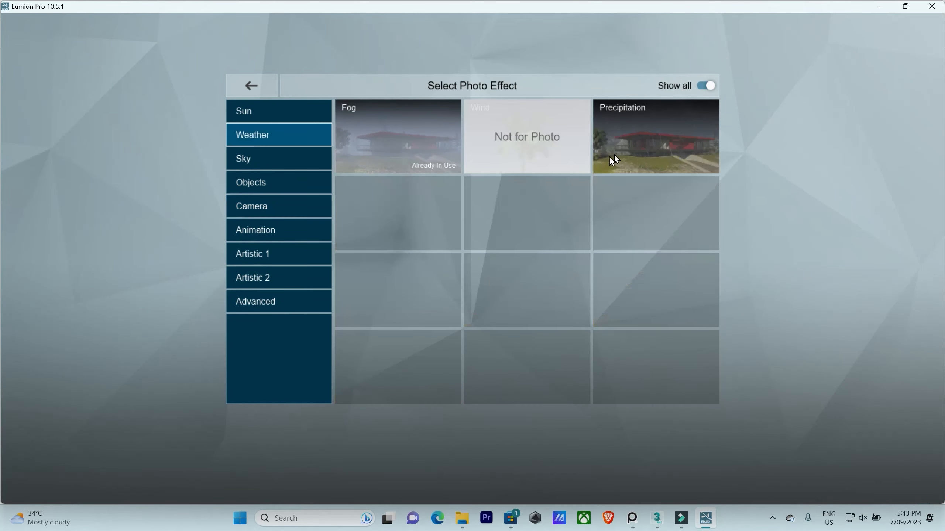
left_click(655, 137)
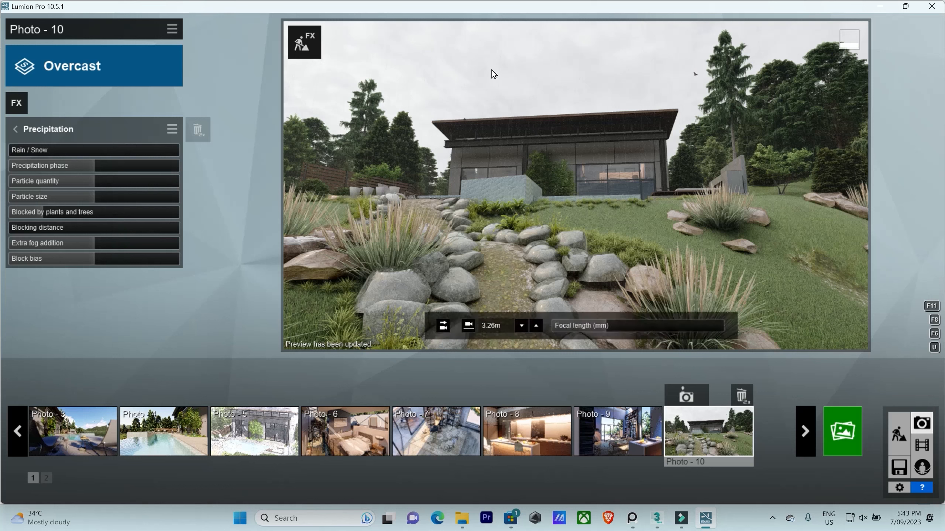
left_click_drag(79, 148, 614, 199)
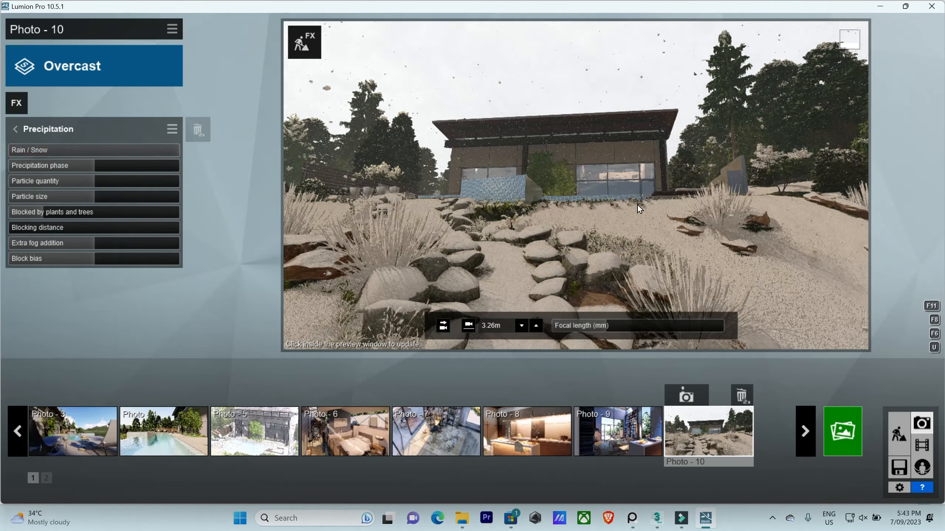
Lower the precipitation phase to roughly a third, reduce particle quantity and particle size to zero, and update the preview
left_click(638, 206)
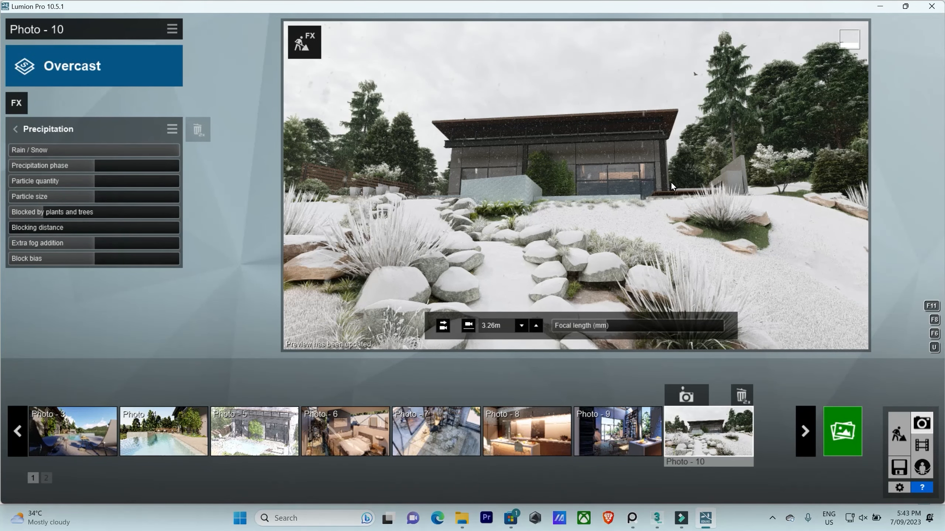
left_click_drag(95, 165, 73, 173)
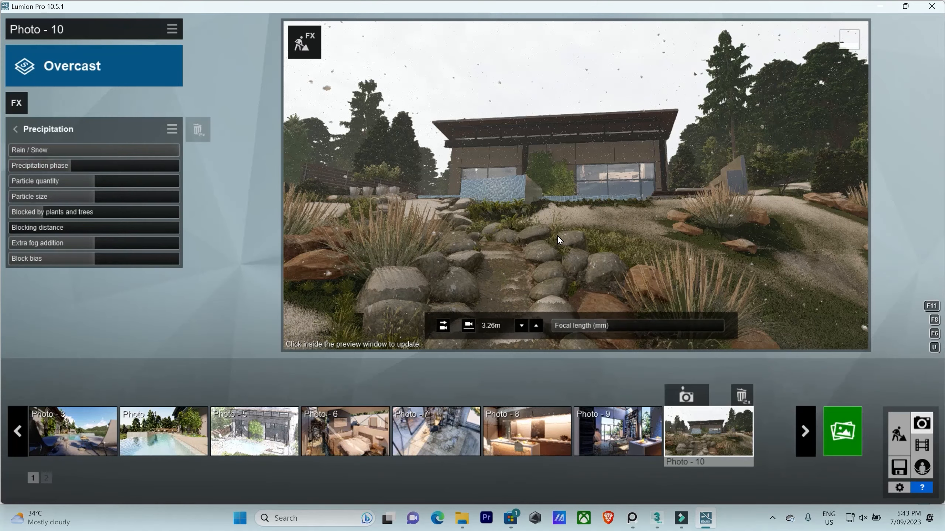
left_click(560, 253)
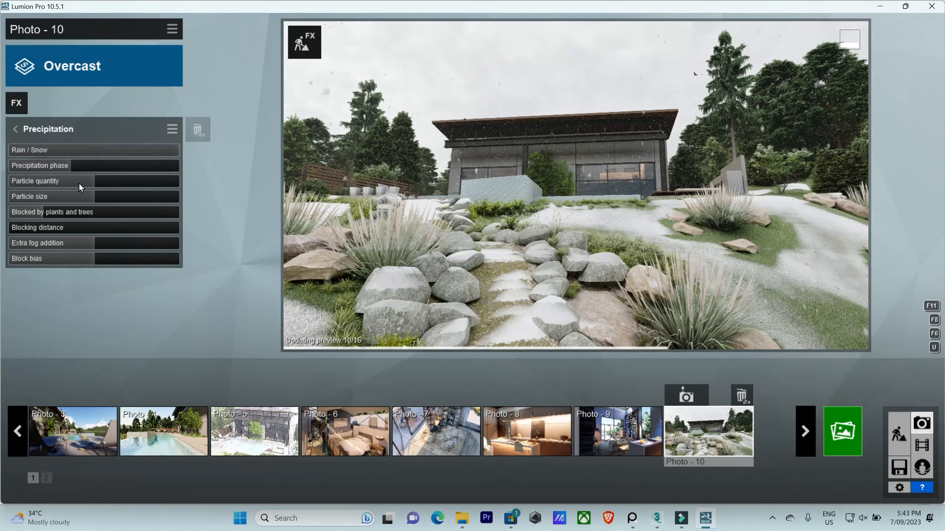
left_click_drag(87, 180, 2, 194)
left_click_drag(65, 196, 3, 223)
left_click(679, 185)
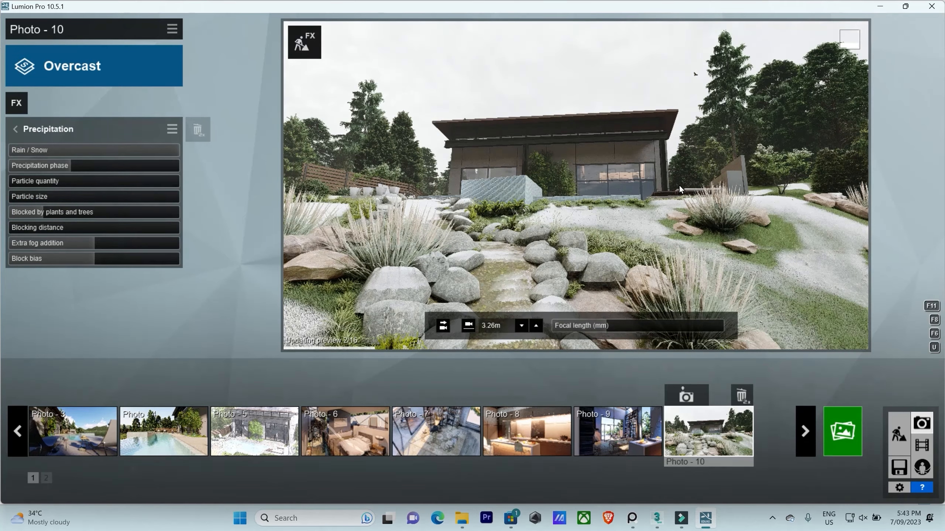
Try the precipitation phase at 1.0 and at about half, and update the preview
left_click_drag(71, 166, 241, 182)
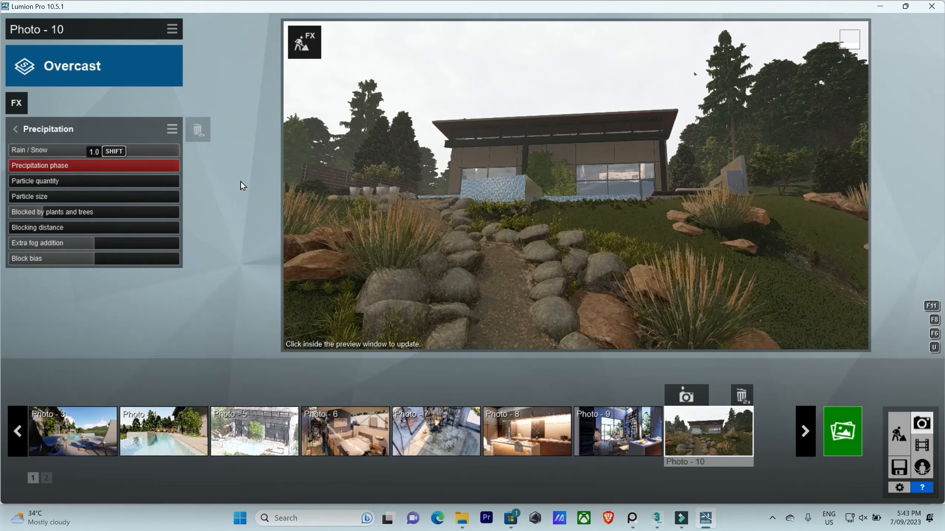
left_click_drag(164, 181, 90, 187)
left_click(563, 220)
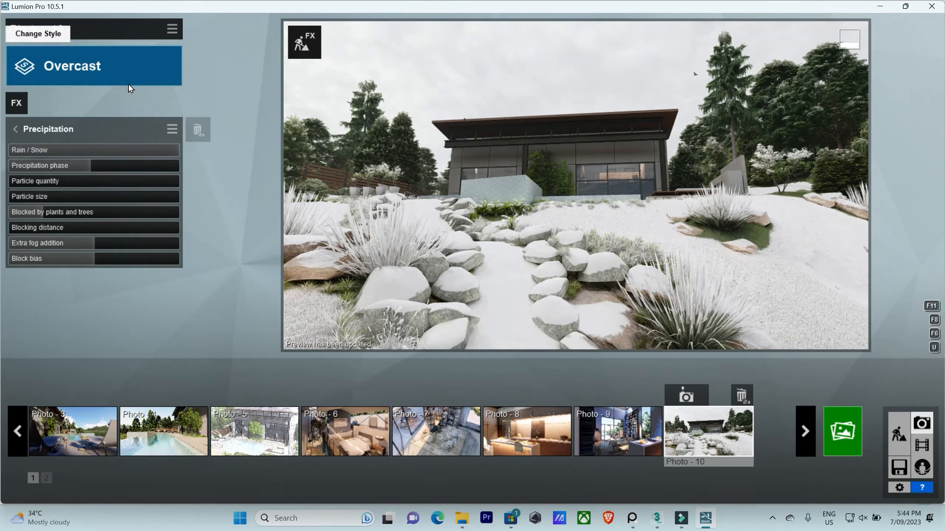
Turn on Blocked by plants and trees, set the precipitation phase to about 0.6, and compare the preview with blocking off
left_click(49, 212)
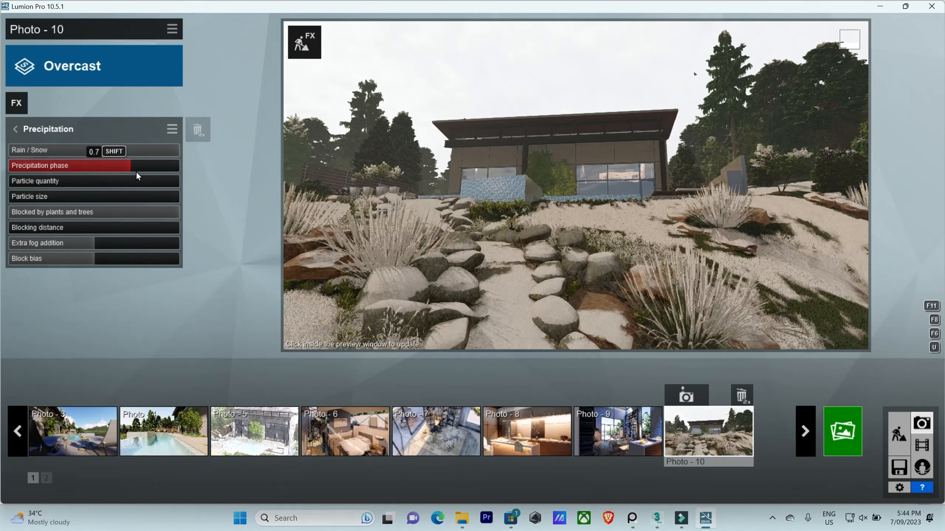
left_click(113, 171)
left_click(383, 175)
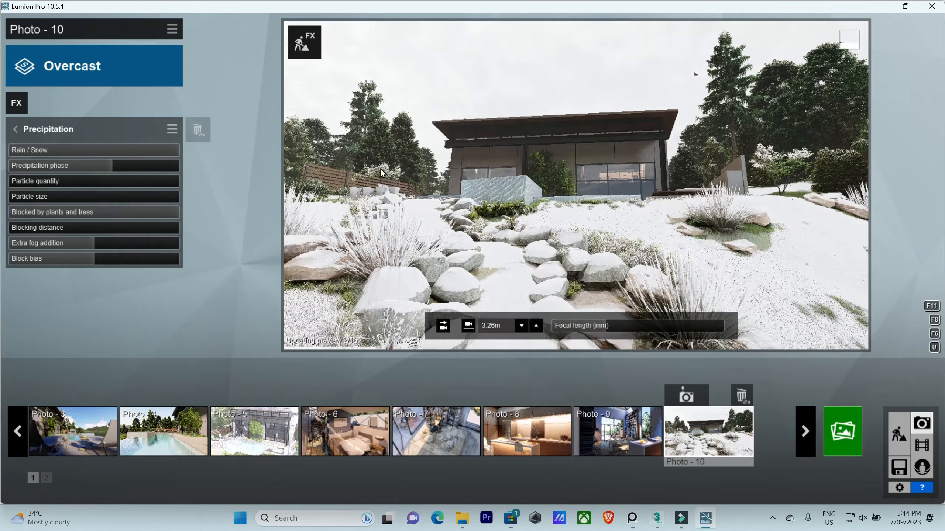
left_click(134, 211)
left_click(362, 185)
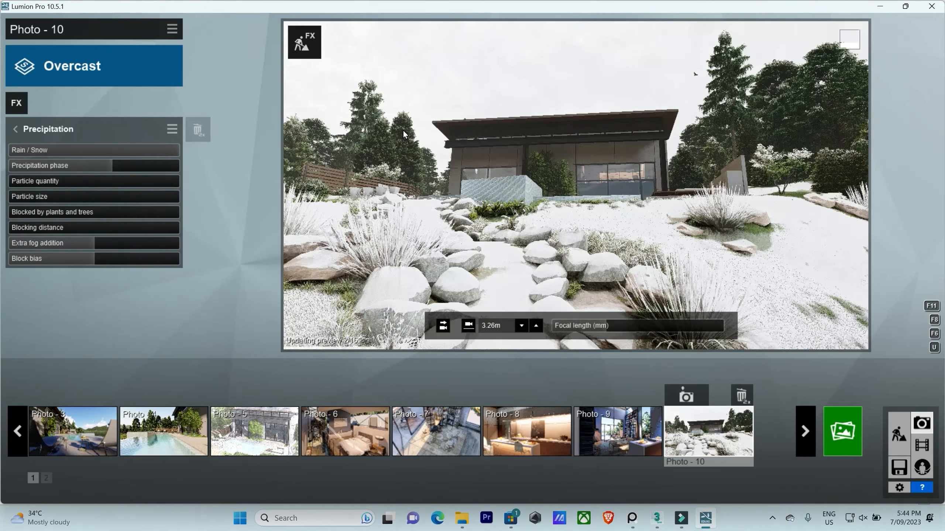
left_click(17, 215)
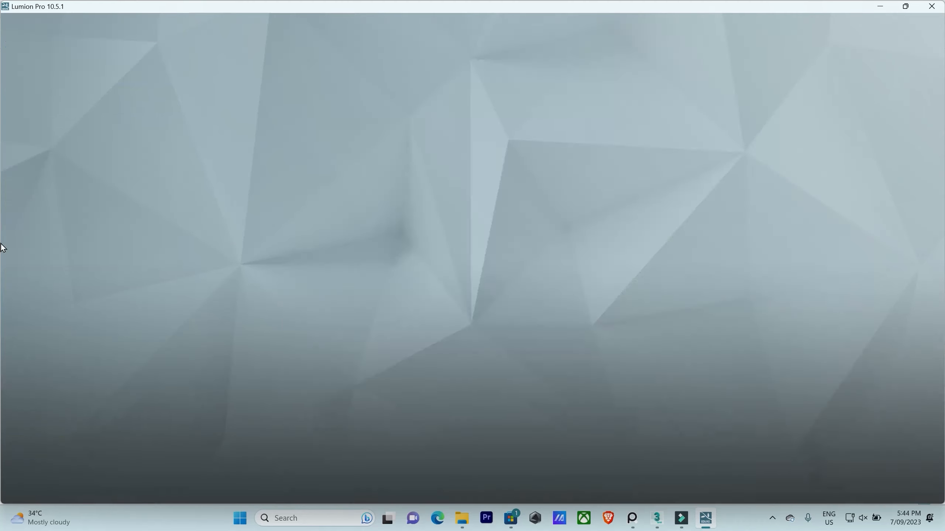
Reduce the Extra fog addition to about 0.1 and update the preview
left_click(125, 228)
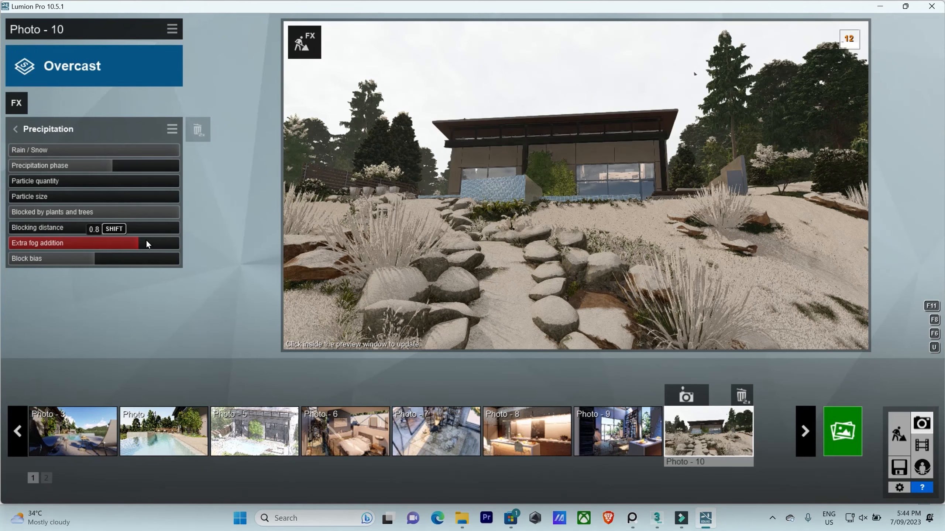
left_click_drag(146, 239, 28, 258)
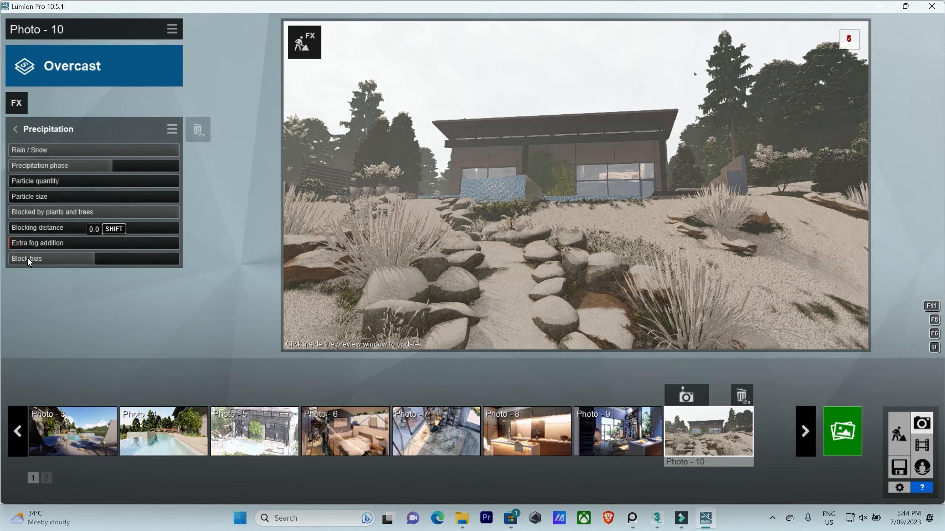
left_click(493, 253)
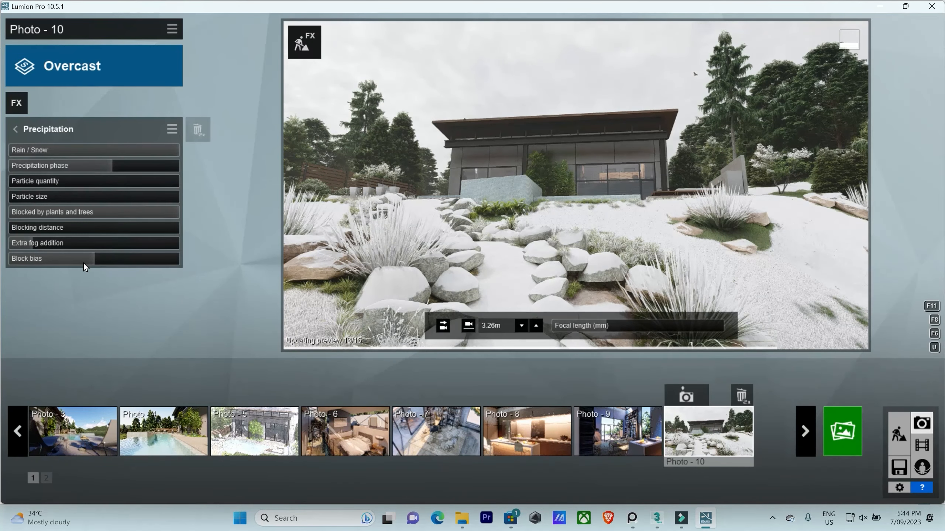
Preview the block bias at 1.0 and -1.0, and return it to about the middle of its range
left_click_drag(94, 259, 212, 259)
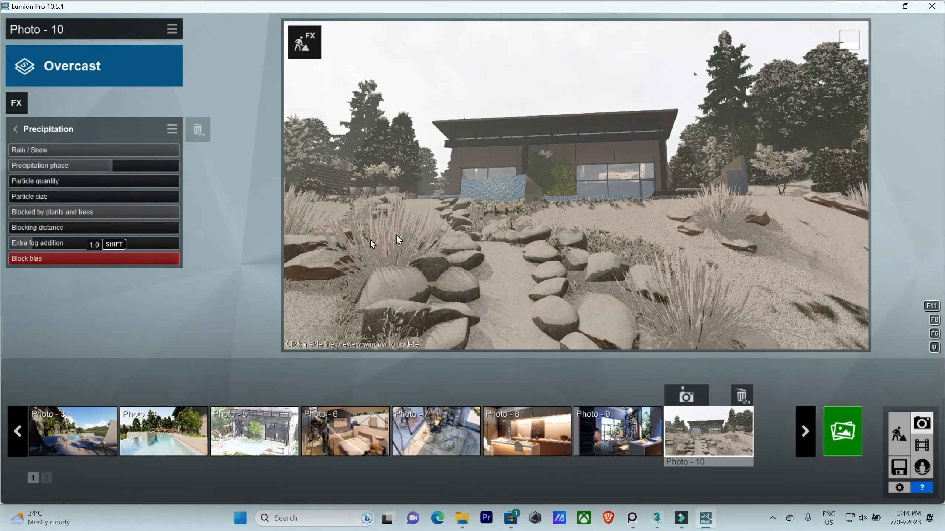
left_click(567, 224)
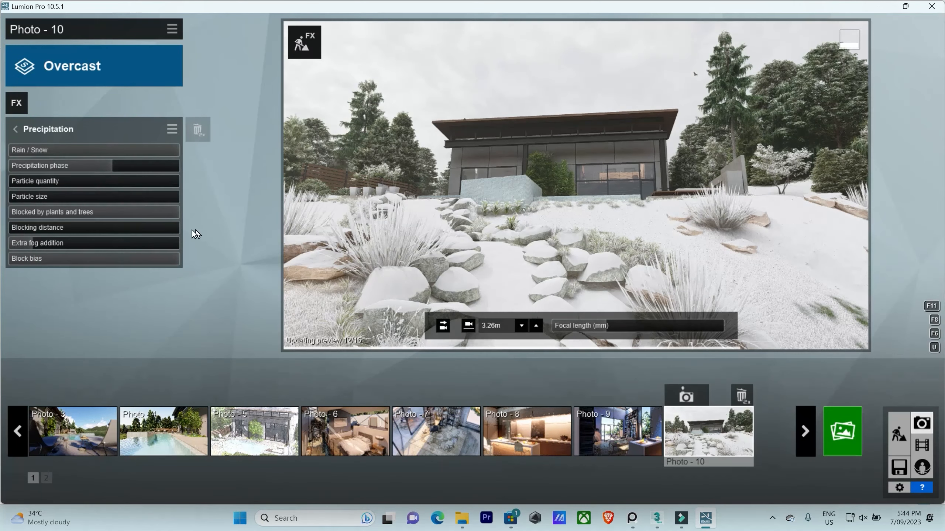
left_click_drag(168, 259, 9, 261)
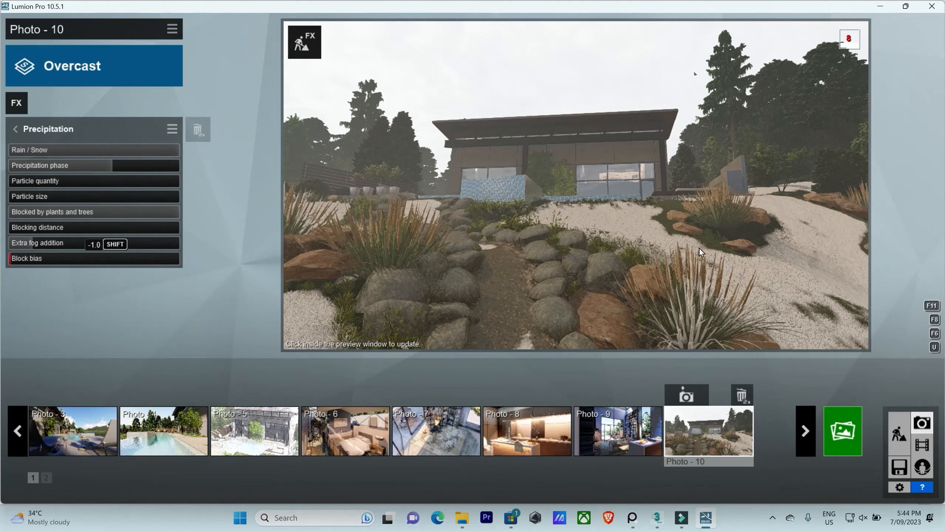
left_click(717, 277)
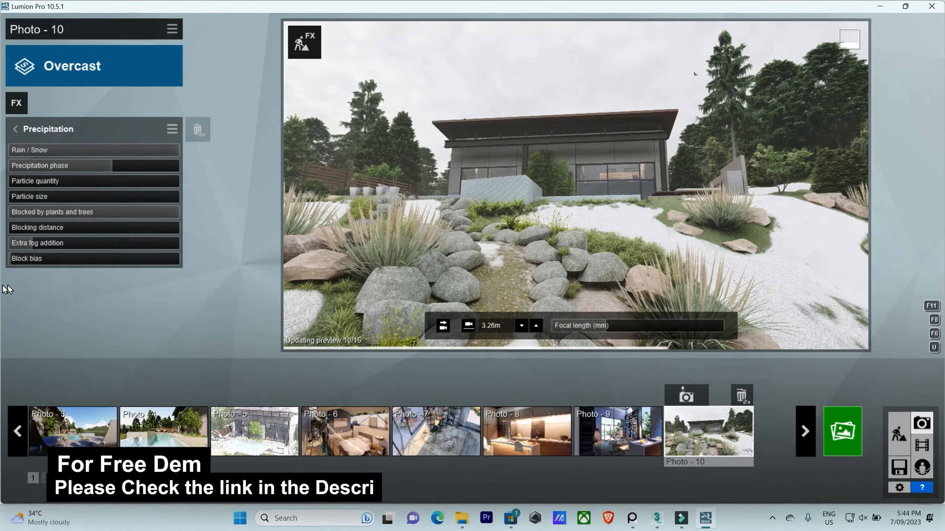
left_click_drag(27, 259, 97, 259)
left_click(577, 245)
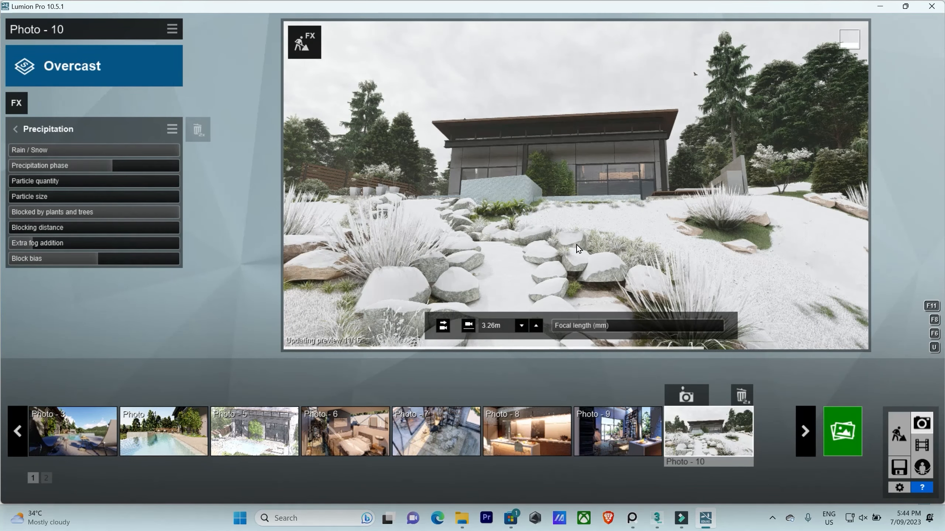
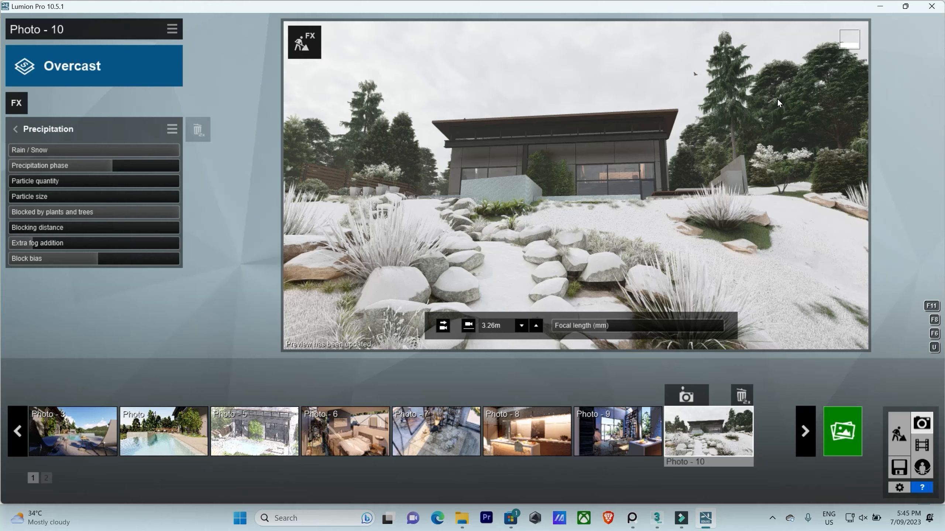
Switch to Build mode's object placement, hide and re-show Layers 3 and 4, and briefly show Layer 2
left_click(898, 434)
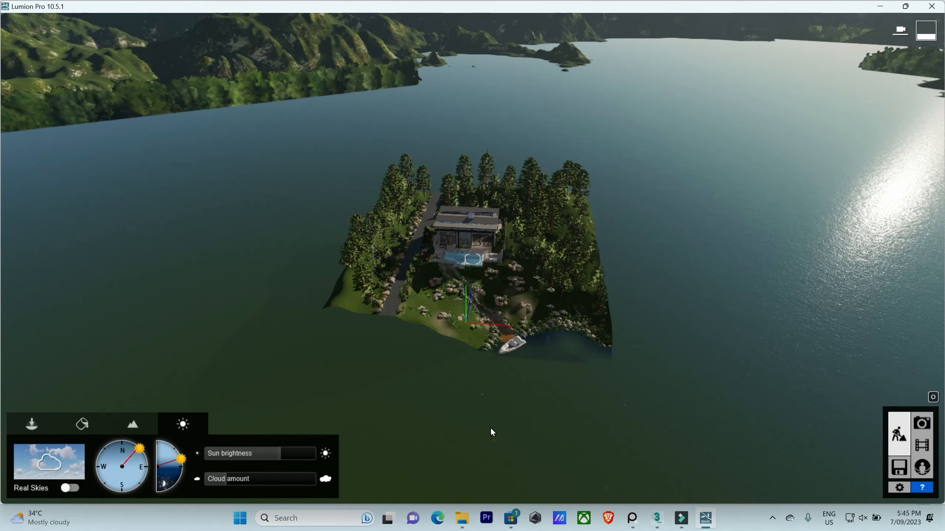
left_click(32, 425)
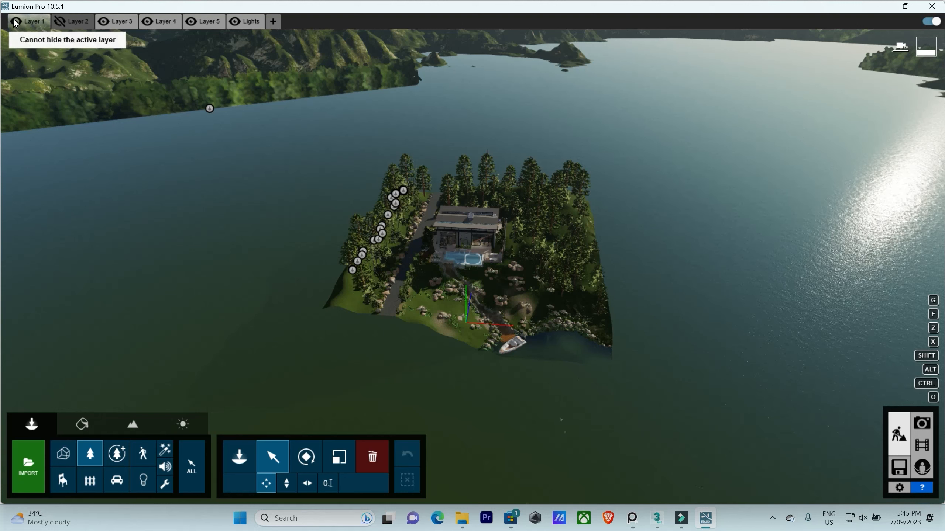
left_click(103, 21)
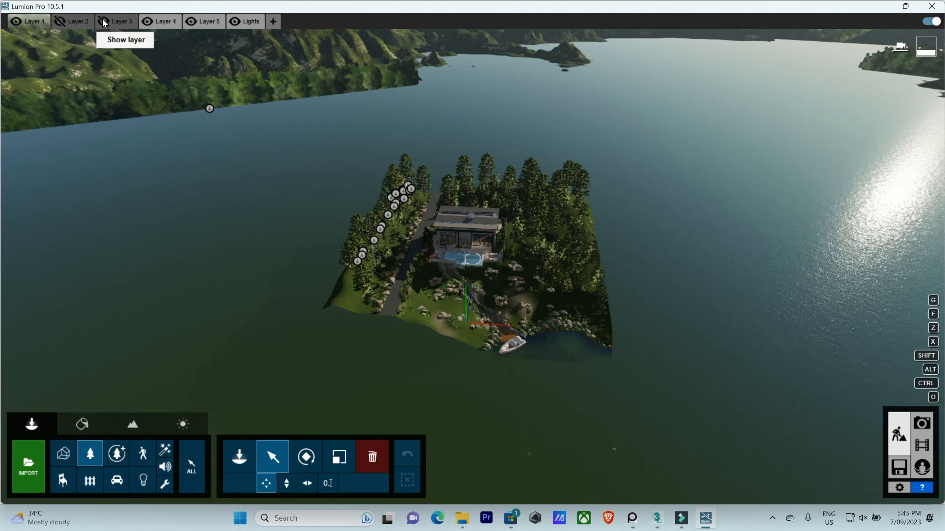
left_click(104, 22)
left_click(146, 23)
left_click(145, 23)
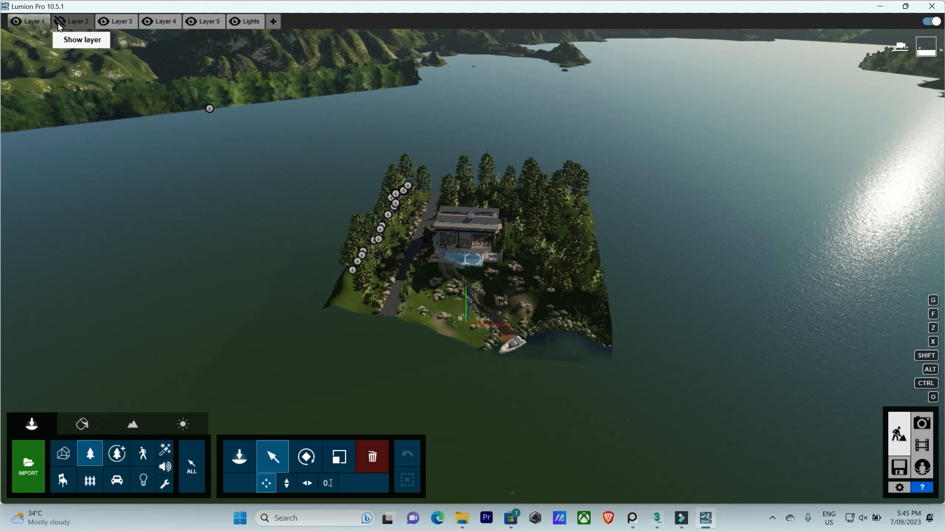
left_click(57, 24)
left_click(57, 24)
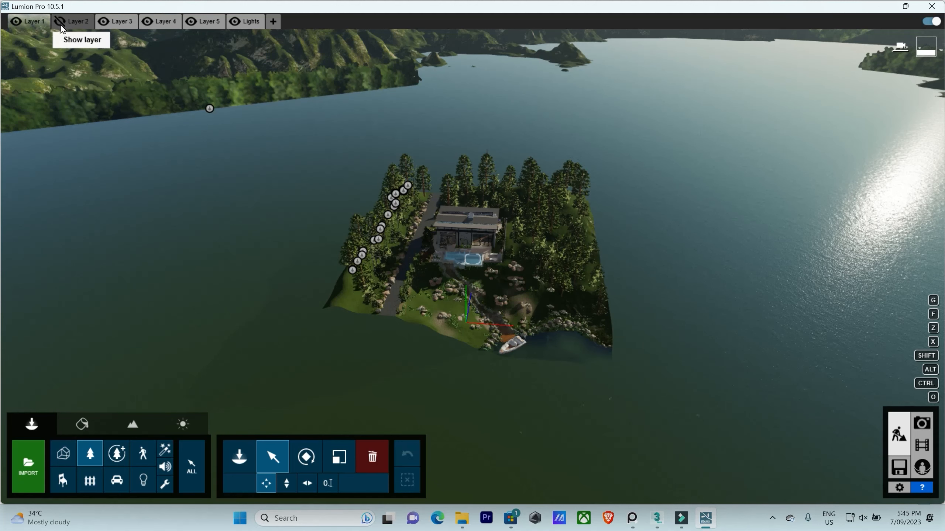
Make Layer 3 active, box-select the trees, plants and rocks across the whole site, and move the selection to Layer 3
left_click(15, 22)
left_click(111, 25)
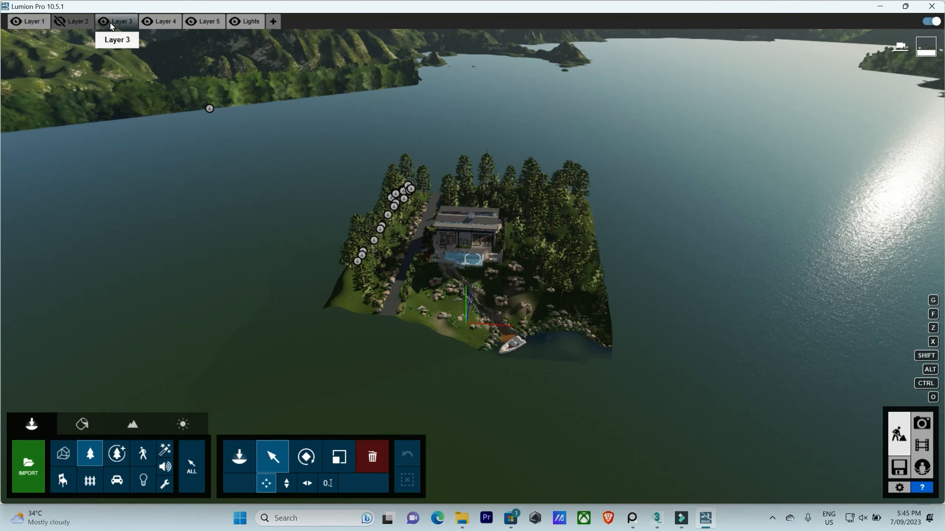
left_click(16, 22)
left_click(16, 22)
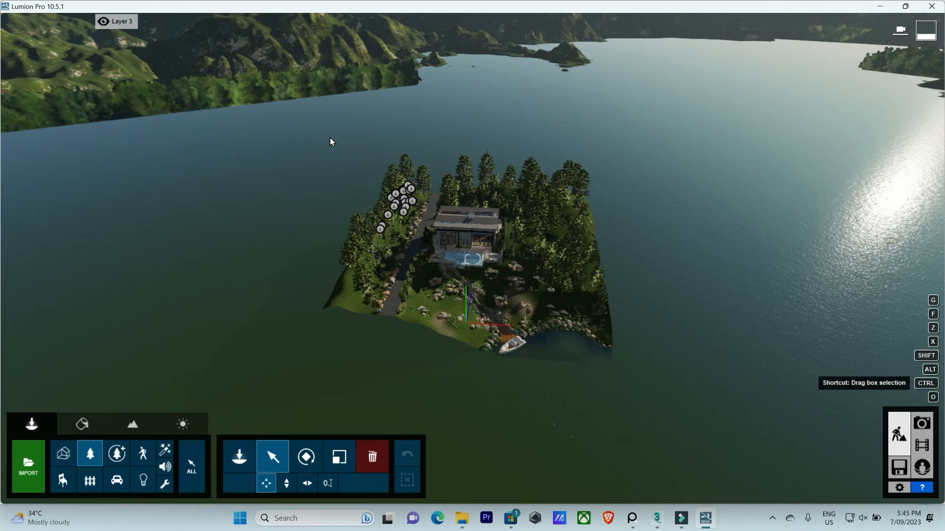
left_click_drag(329, 137, 799, 448, "ctrl")
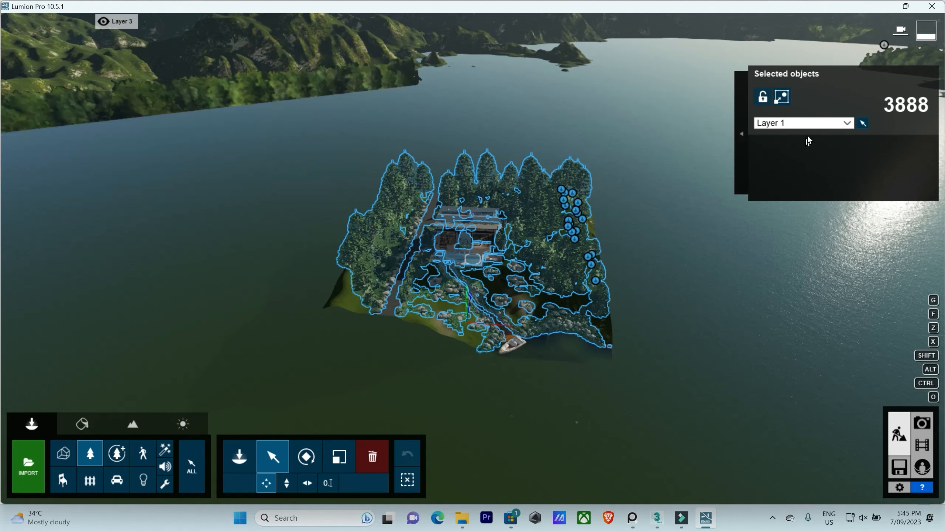
left_click(844, 123)
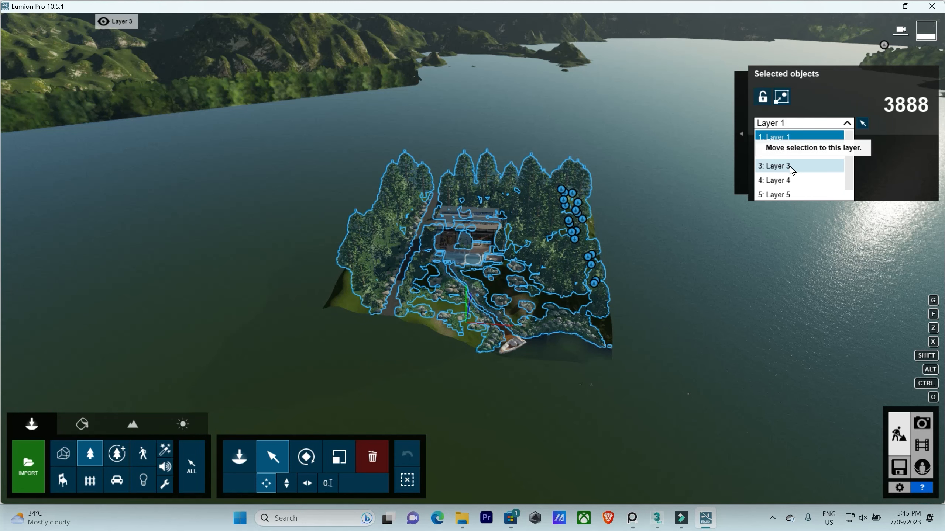
left_click(781, 166)
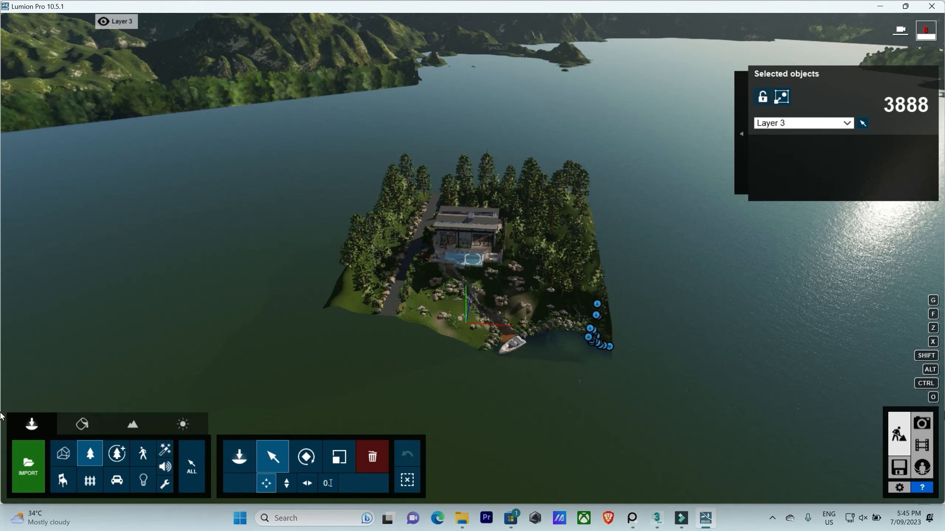
Return to Photo mode, restore the Photo 10 camera, and add the Autumn Colors effect from the Objects category
left_click(920, 424)
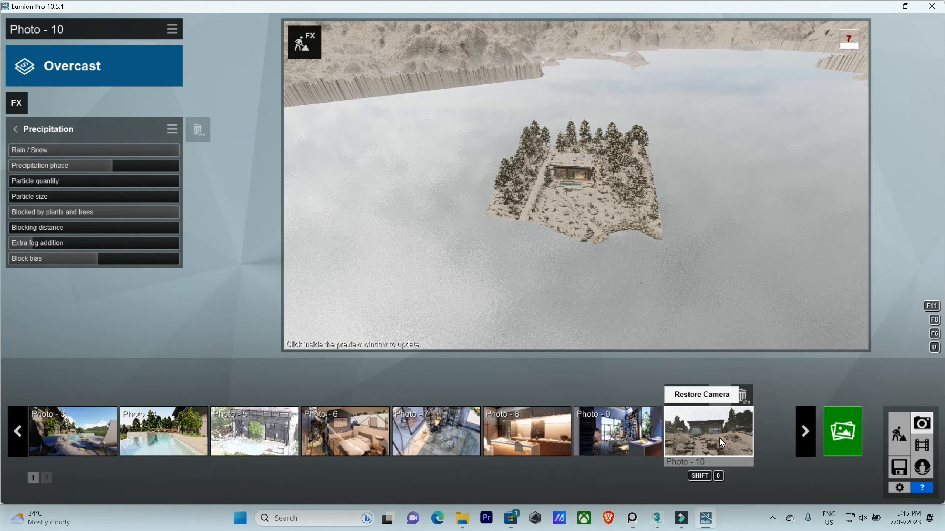
left_click(720, 438)
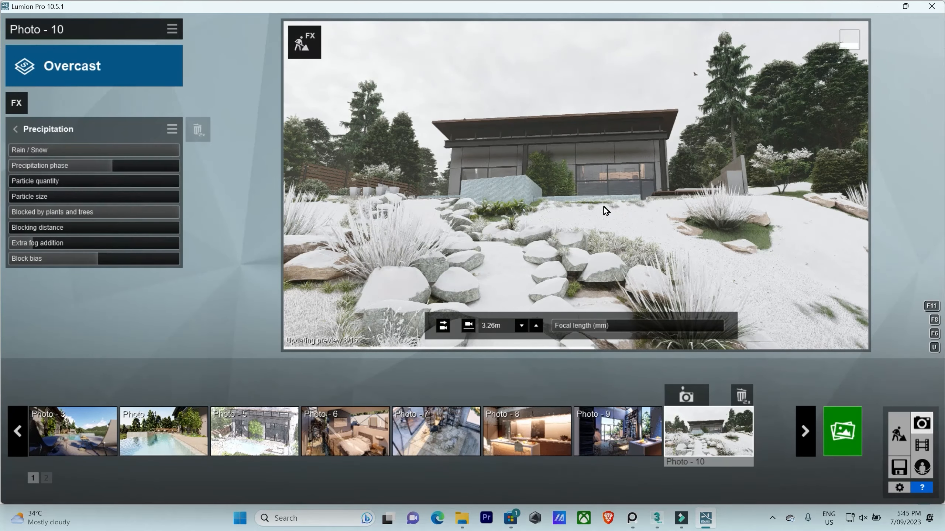
left_click(18, 126)
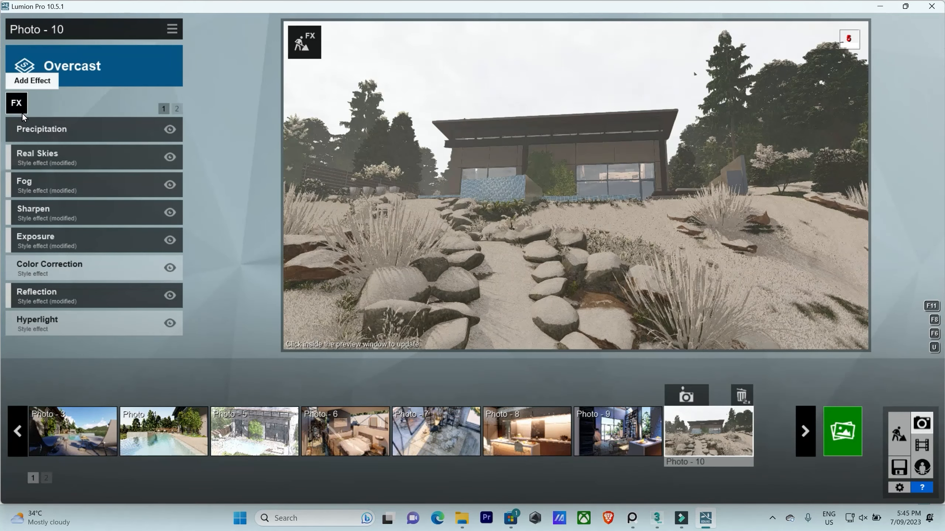
left_click(21, 108)
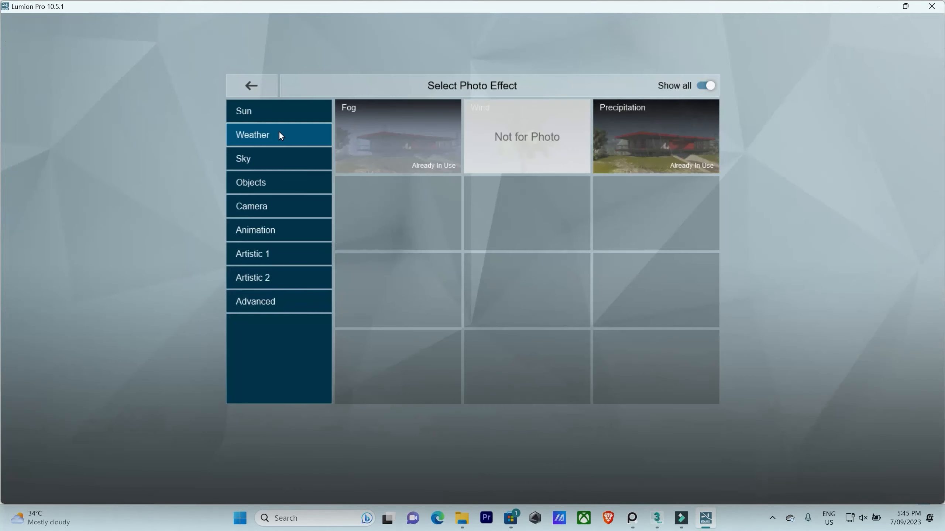
left_click(275, 186)
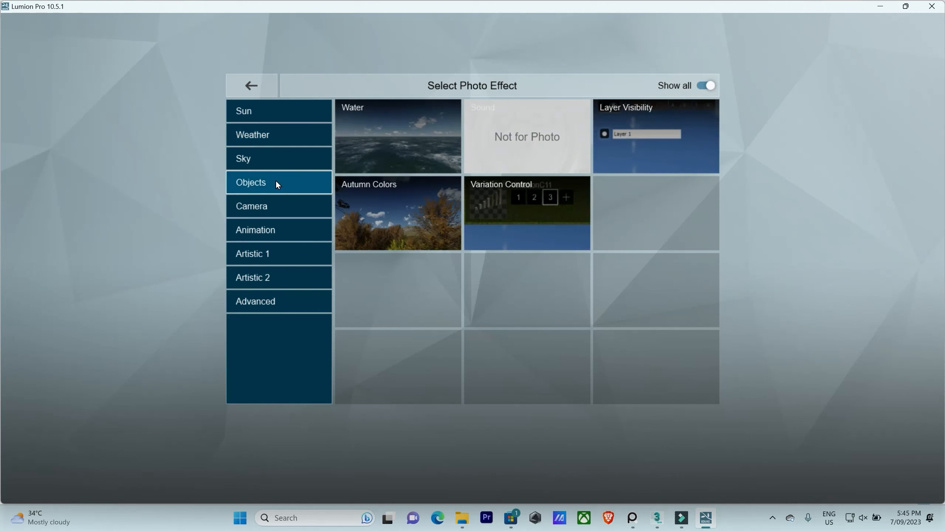
left_click(374, 199)
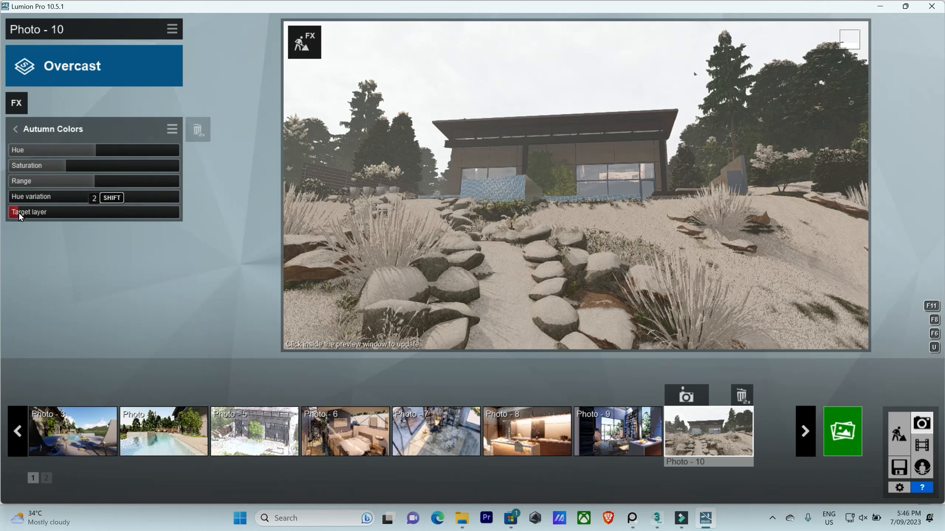
Lower the Autumn Colors saturation to about 0.7, raise the hue moderately, set the range to 1.6, and refresh the preview
left_click(675, 225)
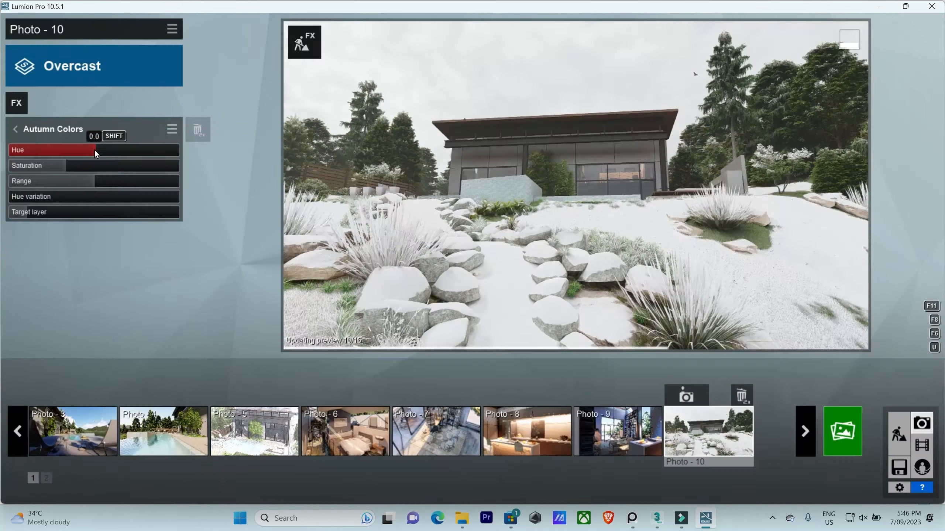
left_click_drag(66, 165, 52, 170)
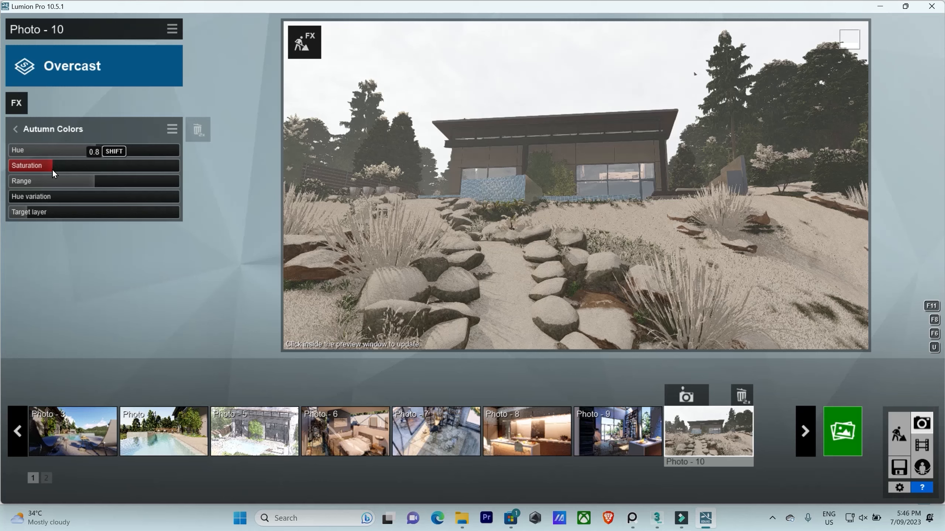
left_click(773, 181)
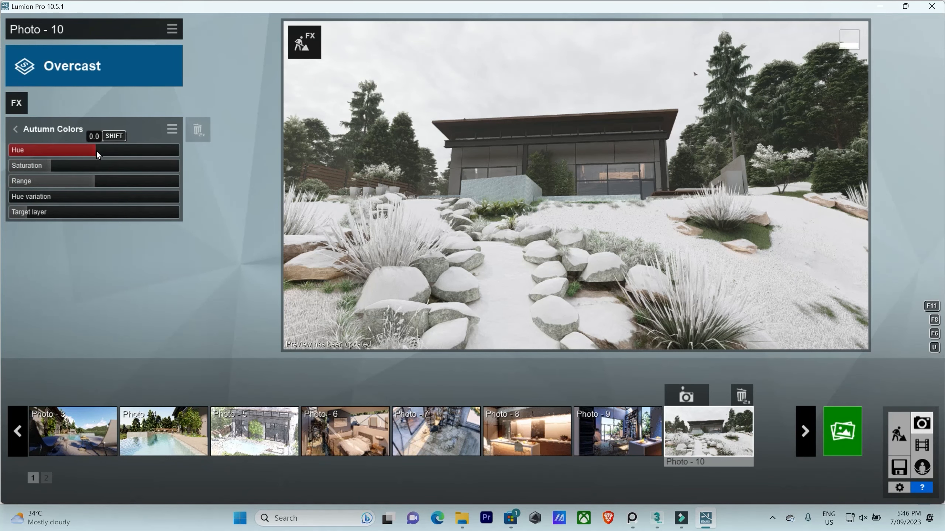
left_click_drag(96, 150, 121, 154)
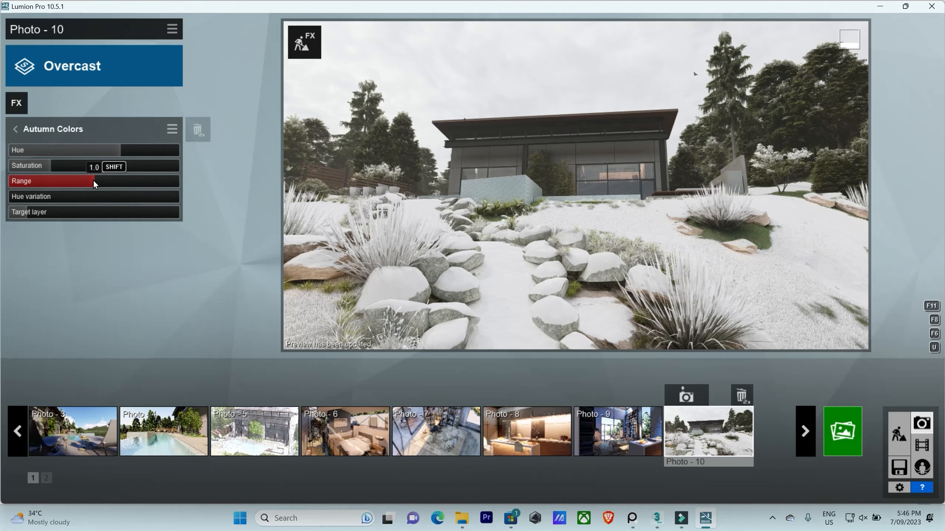
left_click_drag(93, 180, 145, 187)
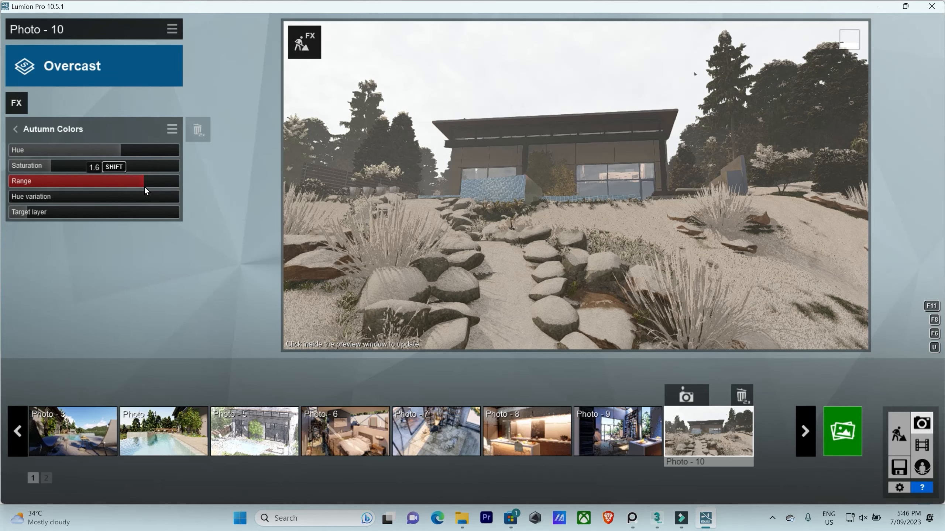
left_click(567, 232)
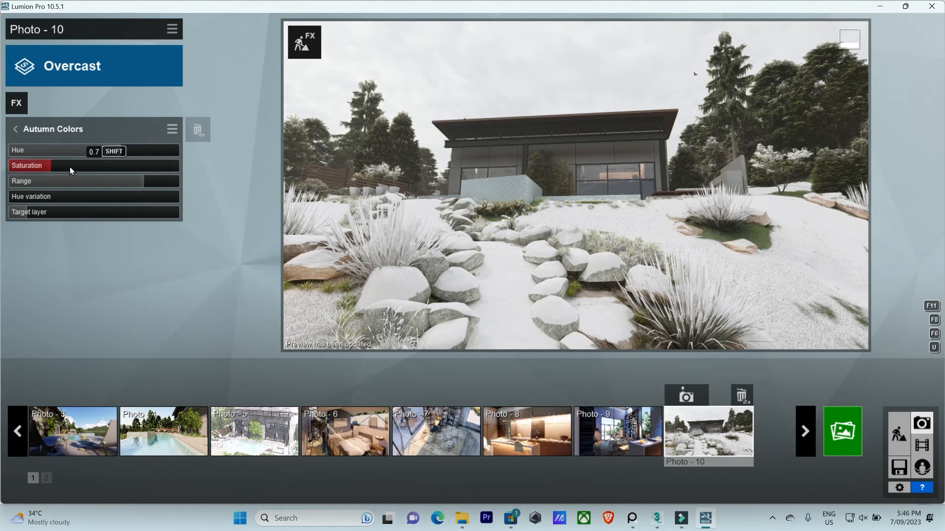
Preview Autumn Colors at maximum saturation, and return the saturation to 0.7
left_click_drag(63, 168, 207, 168)
left_click(593, 175)
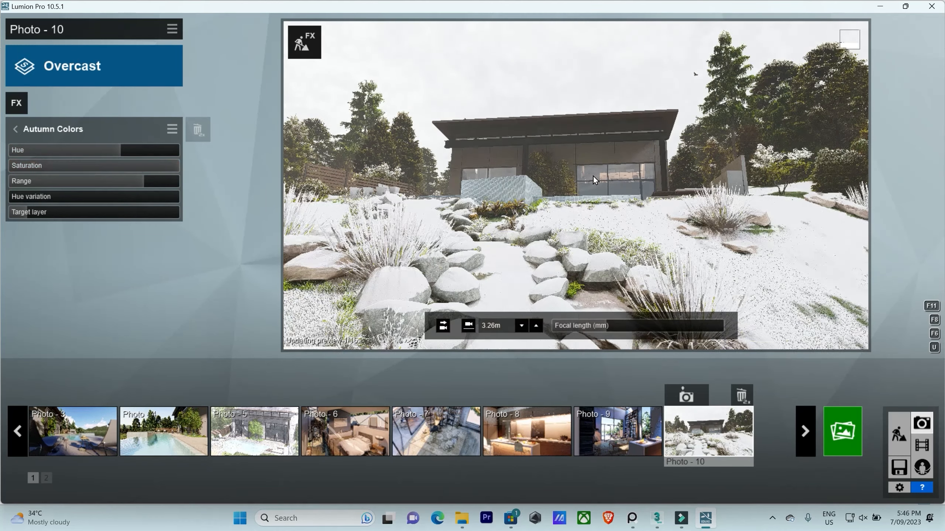
left_click(850, 39)
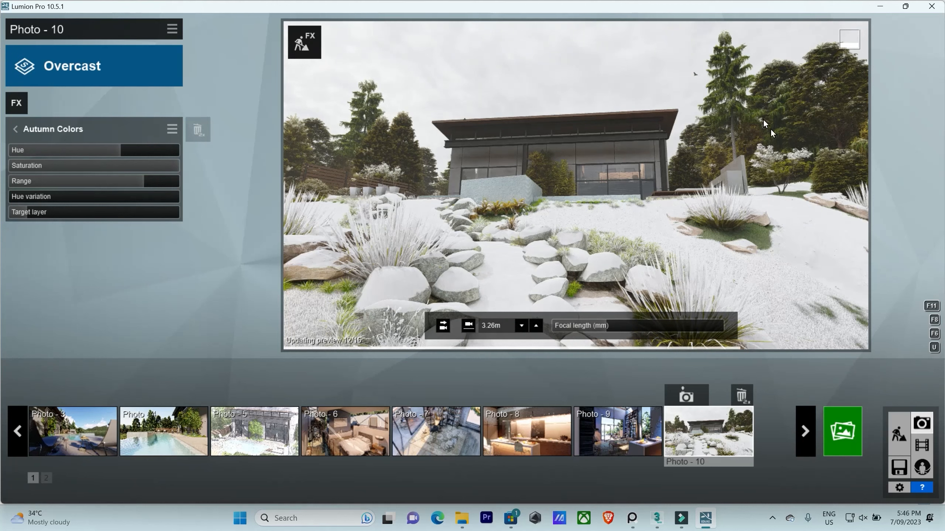
left_click_drag(177, 162, 22, 170)
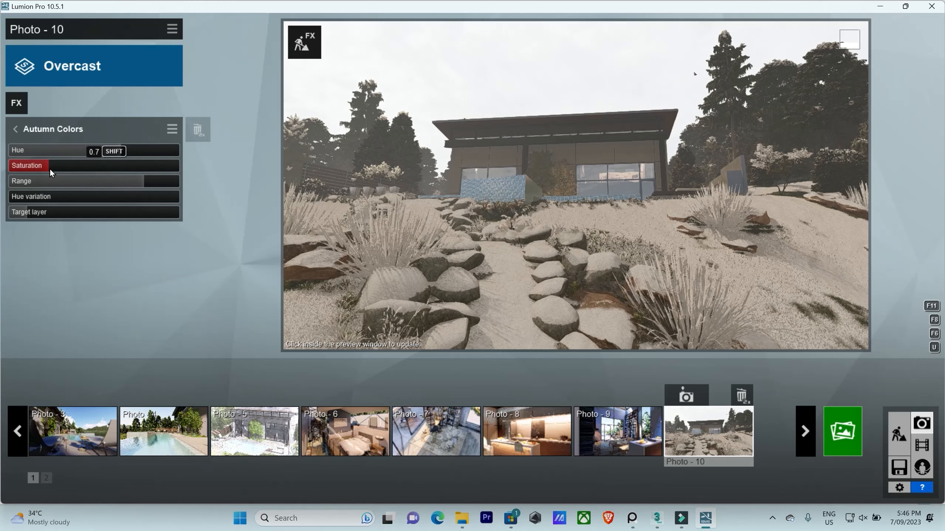
left_click(528, 196)
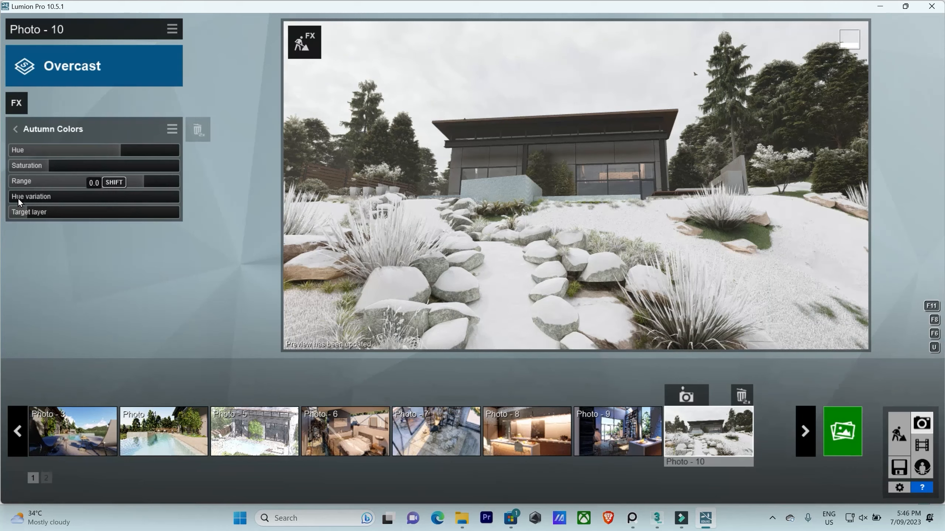
Preview strong hue variation up to 3.0, return it to near zero, and slightly lower the Autumn Colors saturation
left_click_drag(19, 198, 247, 216)
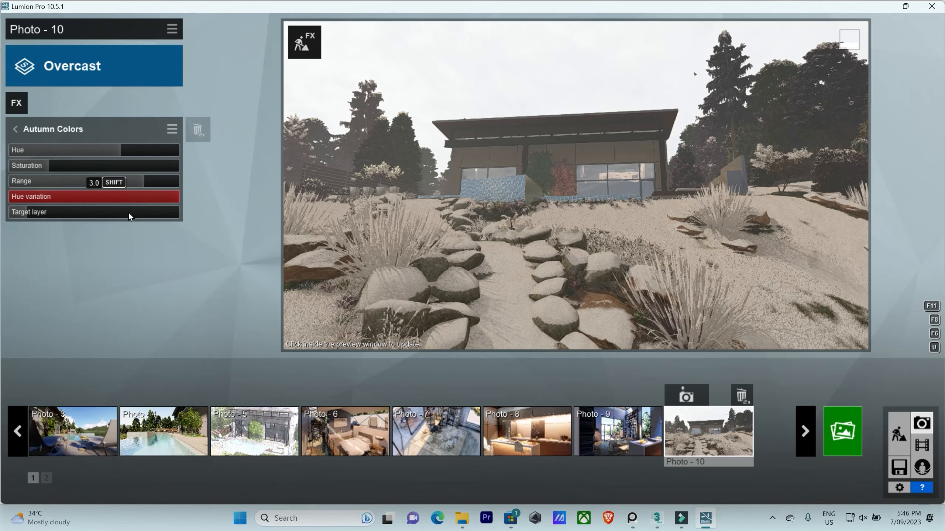
left_click_drag(129, 212, 128, 213)
left_click(648, 242)
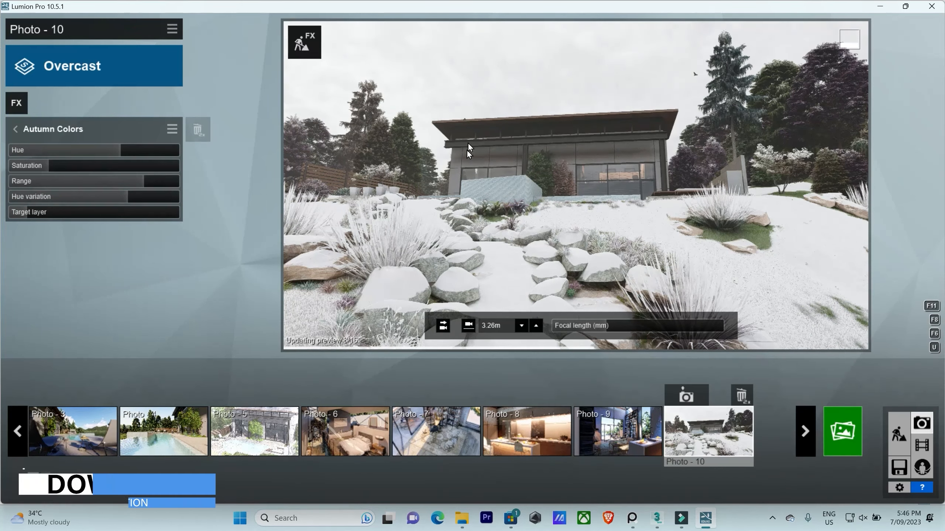
left_click_drag(115, 194, 46, 194)
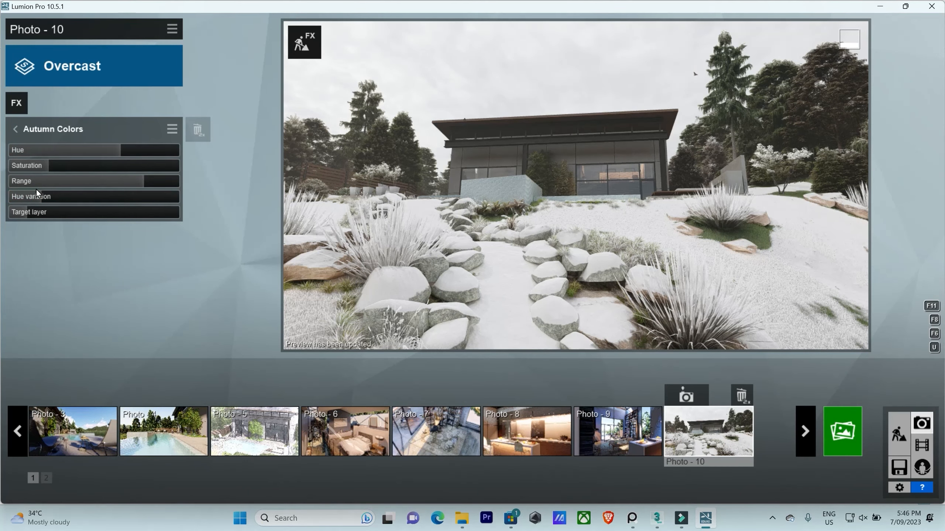
left_click_drag(39, 193, 18, 201)
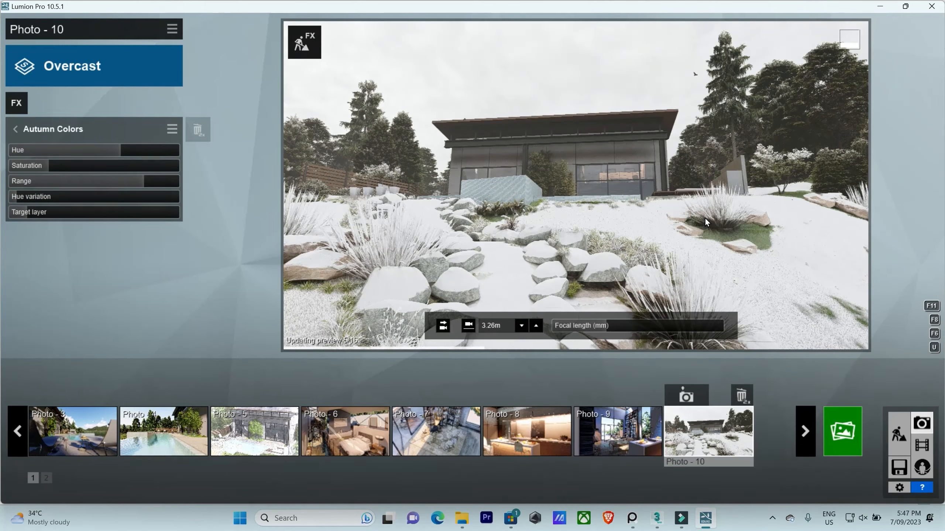
left_click_drag(149, 149, 114, 149)
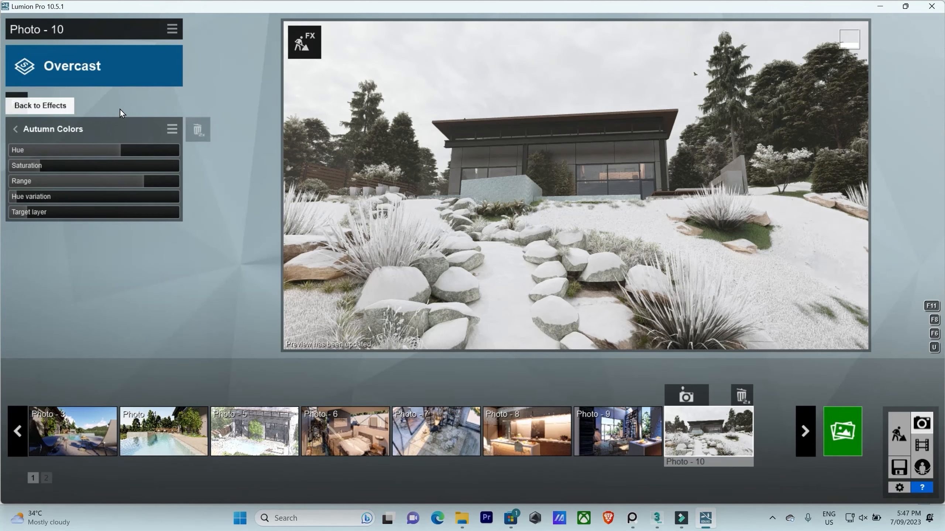
Add the 2-Point Perspective effect from the Camera category, enabled at full amount, and return to the effects list
left_click(14, 129)
left_click(16, 101)
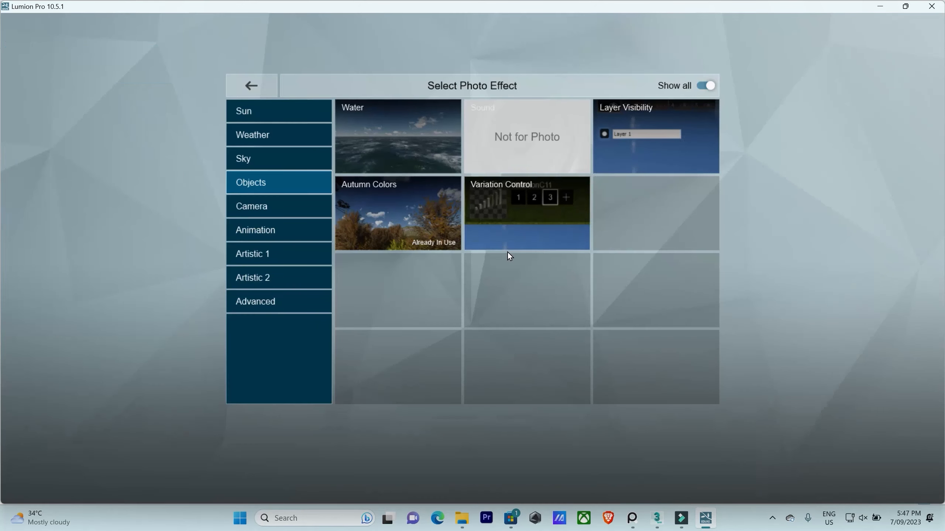
left_click(270, 209)
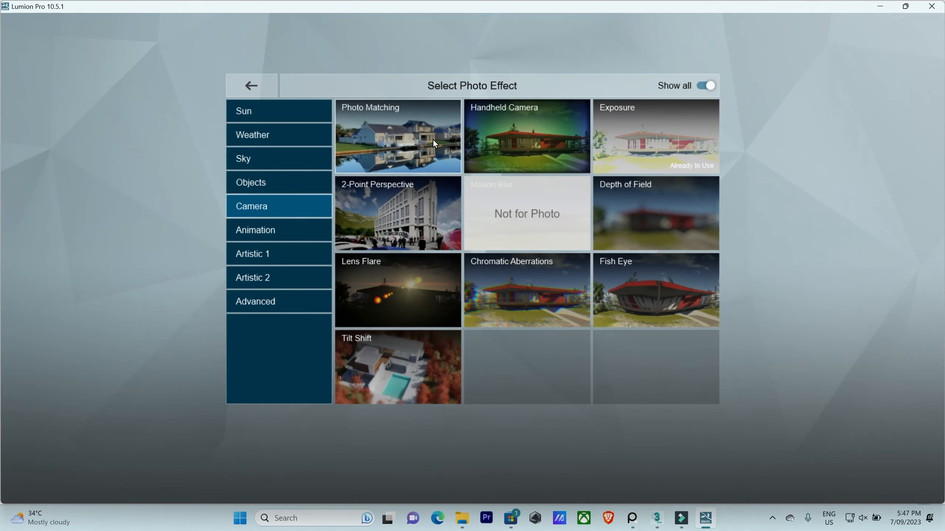
left_click(416, 203)
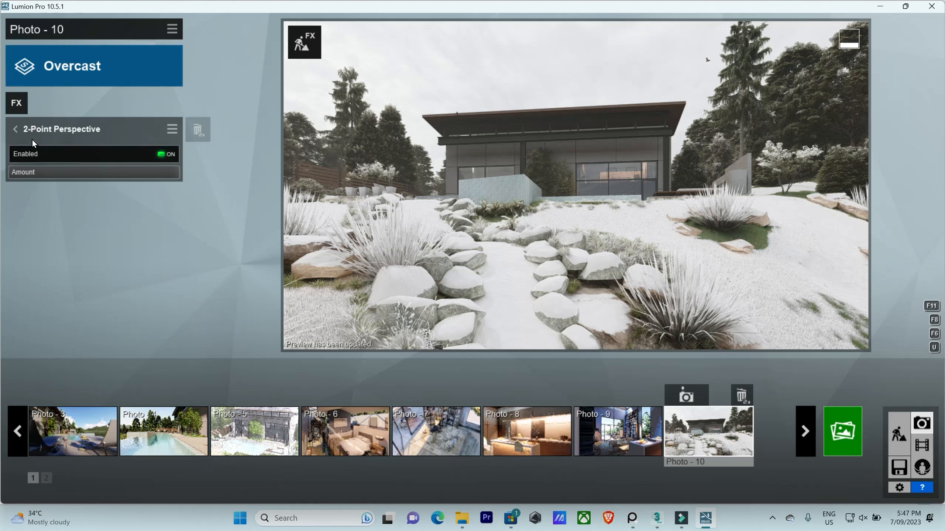
left_click(22, 128)
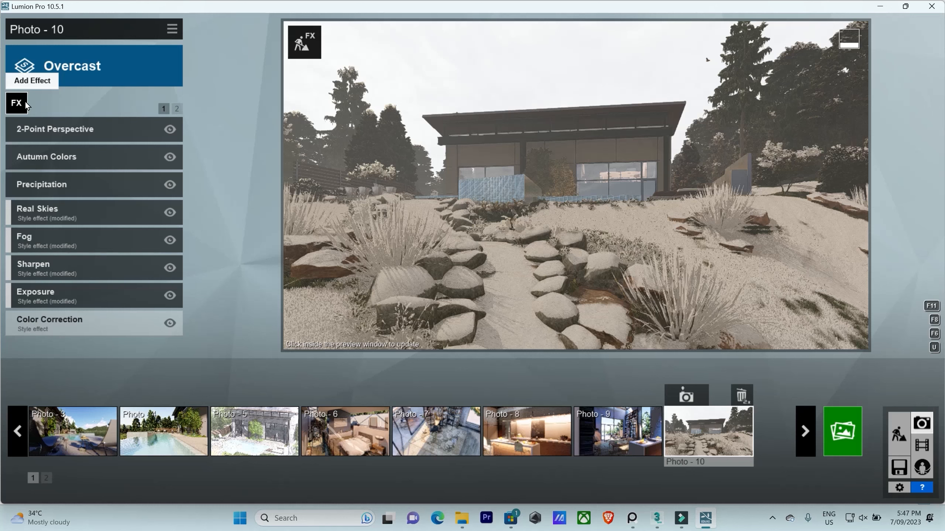
Browse the Artistic 1 effects, and add the Analog Color Lab effect from the Artistic 2 category
left_click(25, 102)
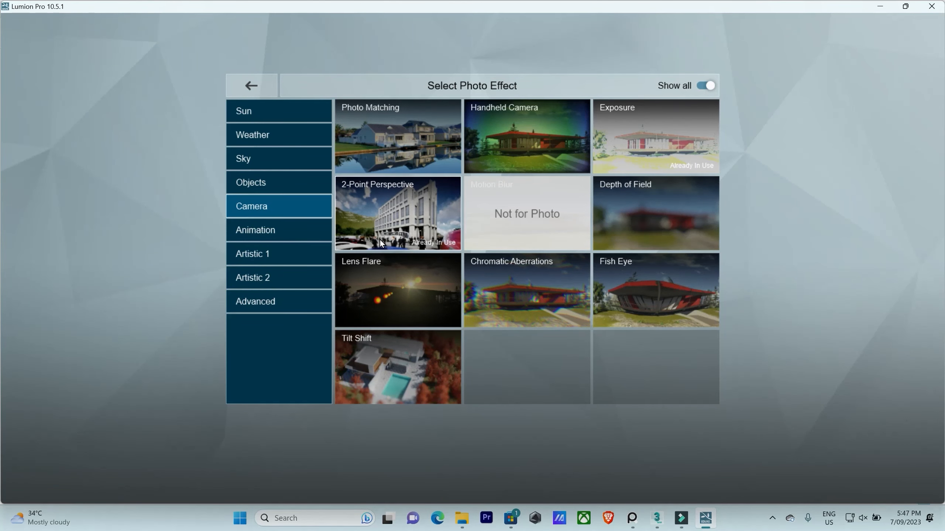
left_click(277, 260)
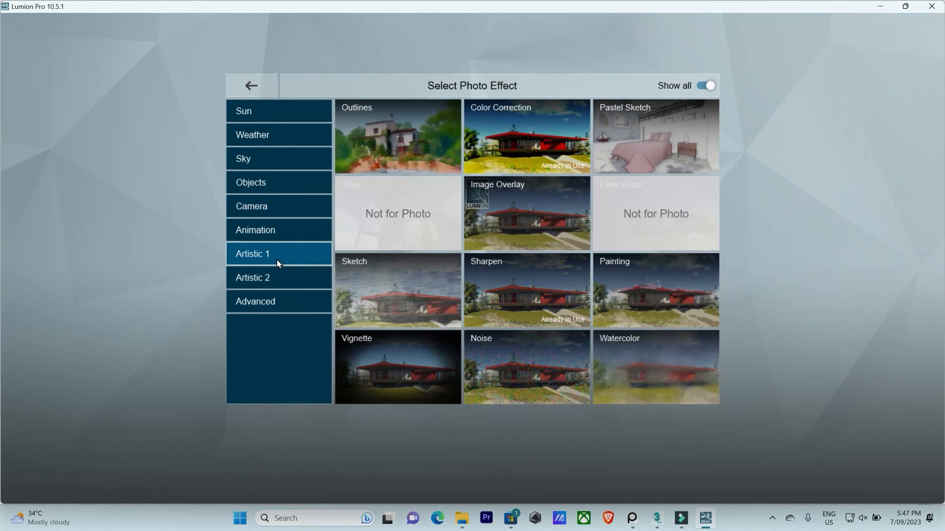
left_click(276, 282)
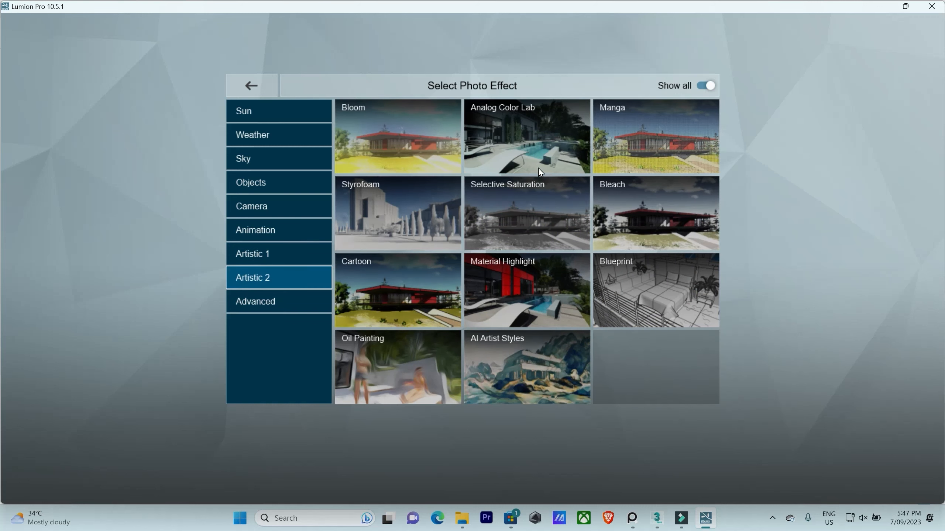
left_click(534, 152)
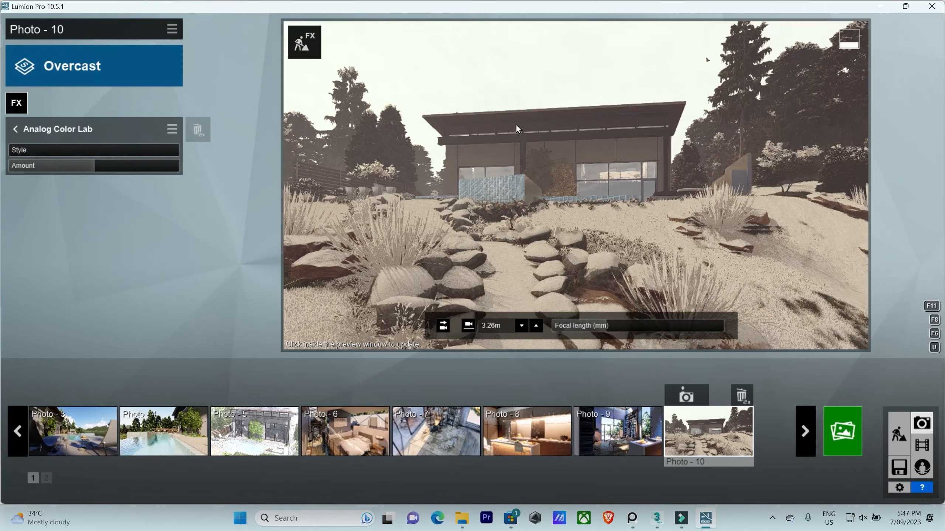
Set the Analog Color Lab style to about three-quarters of its range, reduce its amount to 0.1, and refresh the preview
mouse_move(14, 151)
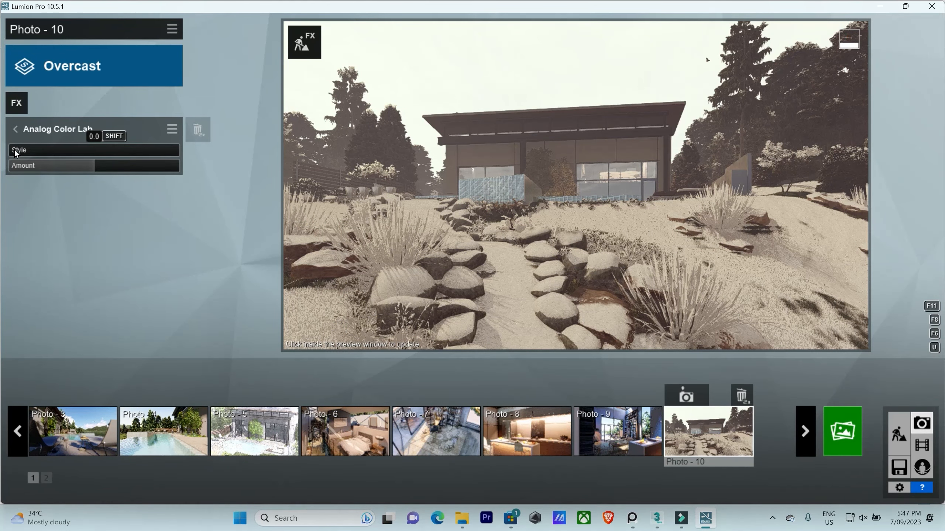
left_click_drag(16, 152, 133, 167)
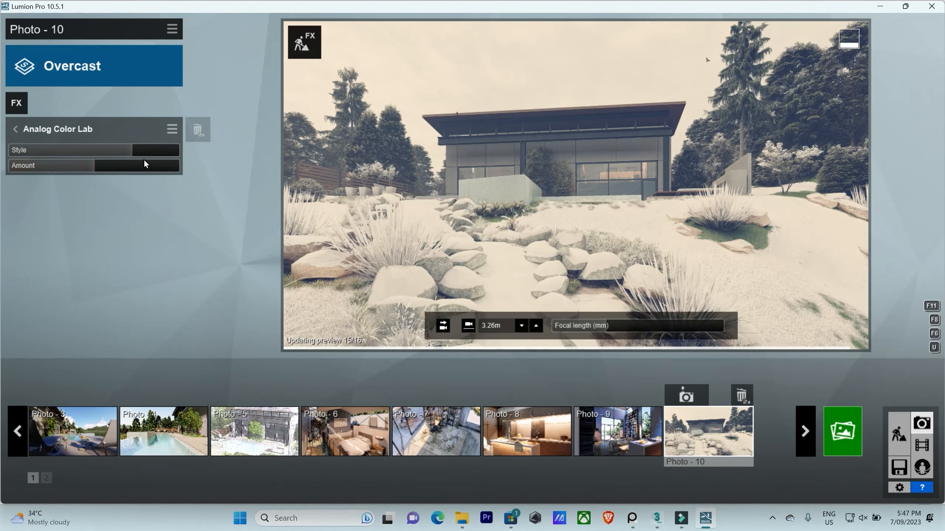
left_click_drag(95, 165, 16, 172)
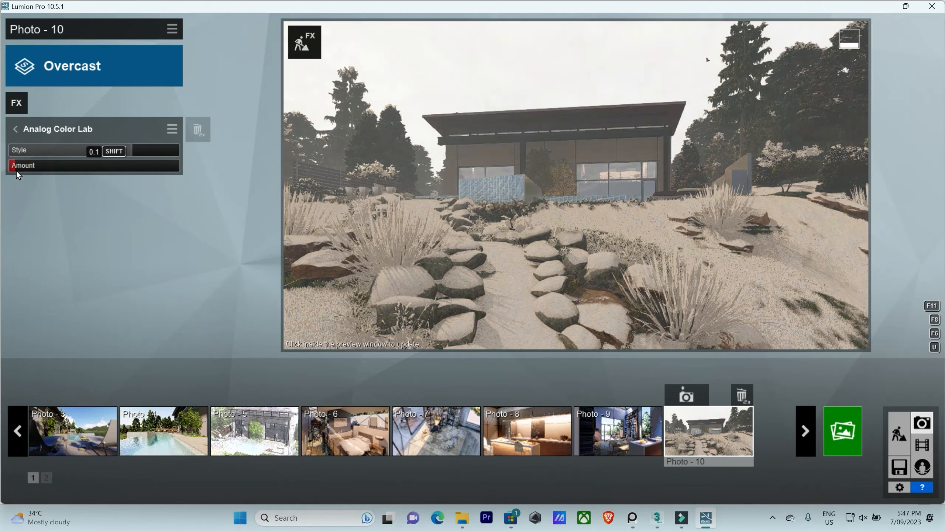
left_click(554, 204)
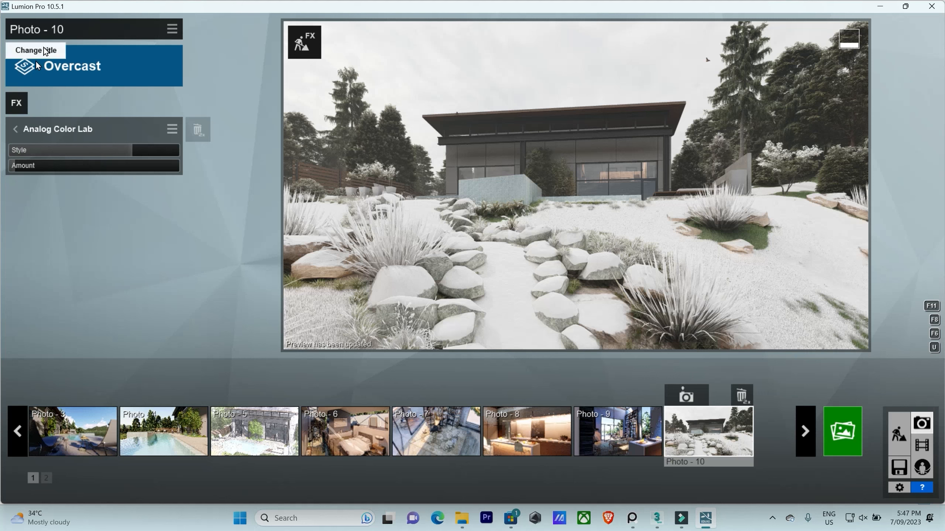
Compare Analog Color Lab styles at full amount, set the style to 1.9 with a very low amount, and refresh the preview
left_click_drag(133, 150, 394, 173)
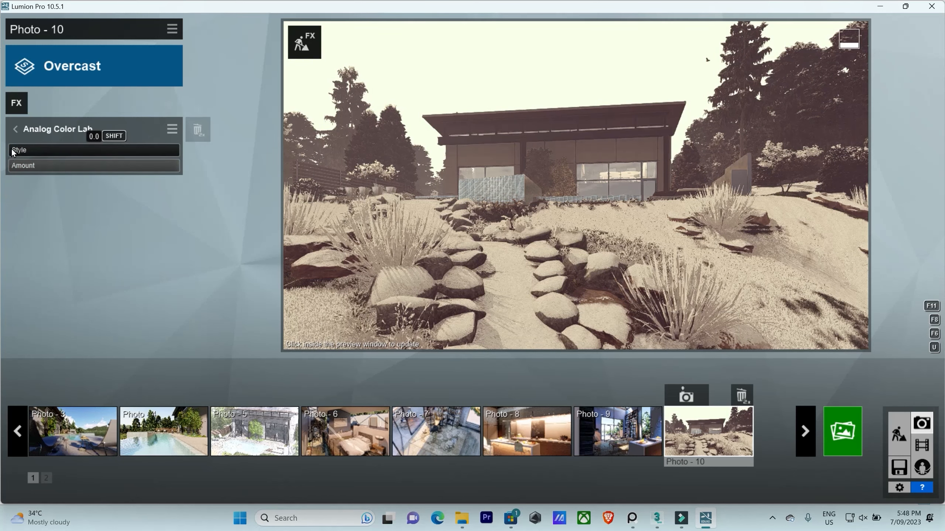
left_click_drag(47, 153, 169, 154)
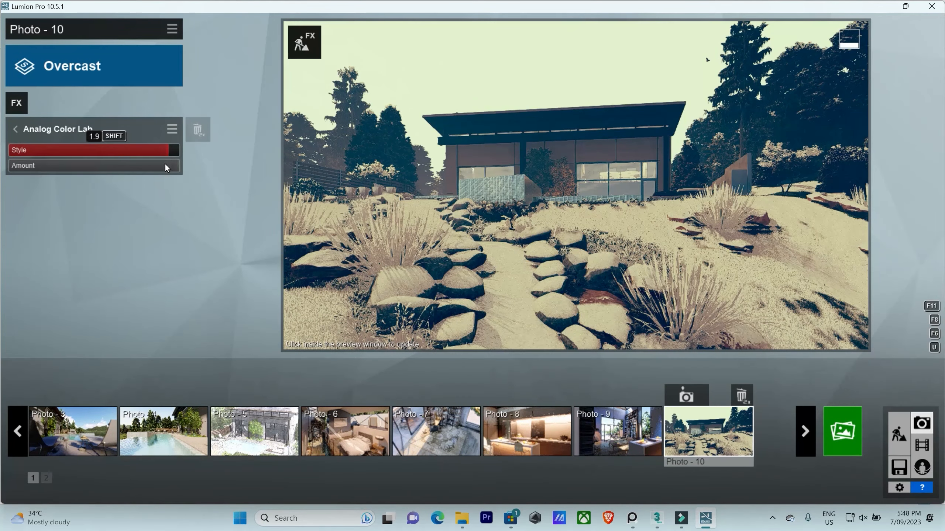
left_click_drag(165, 165, 3, 178)
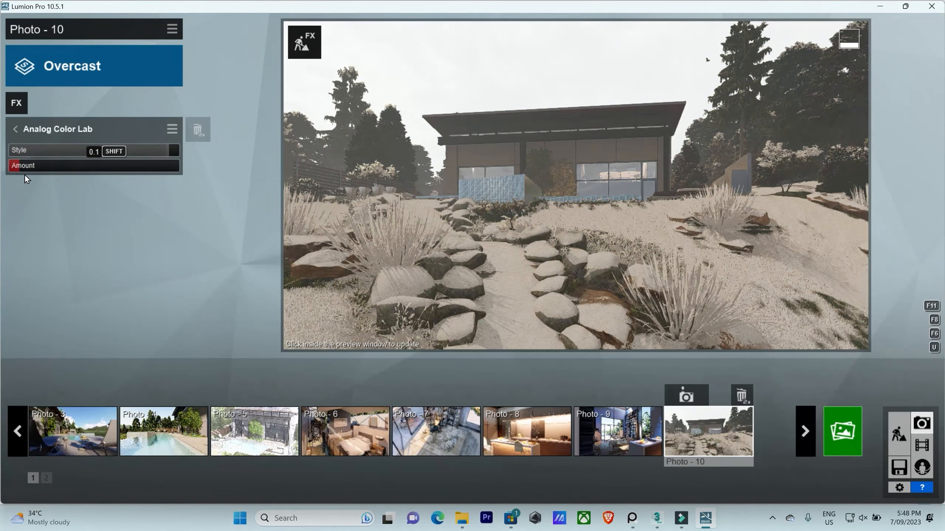
left_click(782, 295)
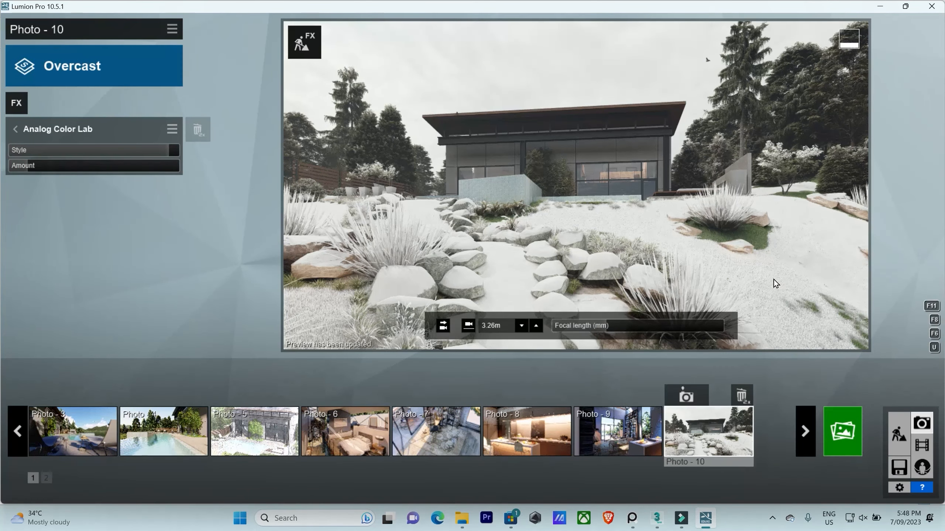
Compare the photo with Analog Color Lab temporarily disabled in the effects list, and re-enable the effect
left_click(15, 129)
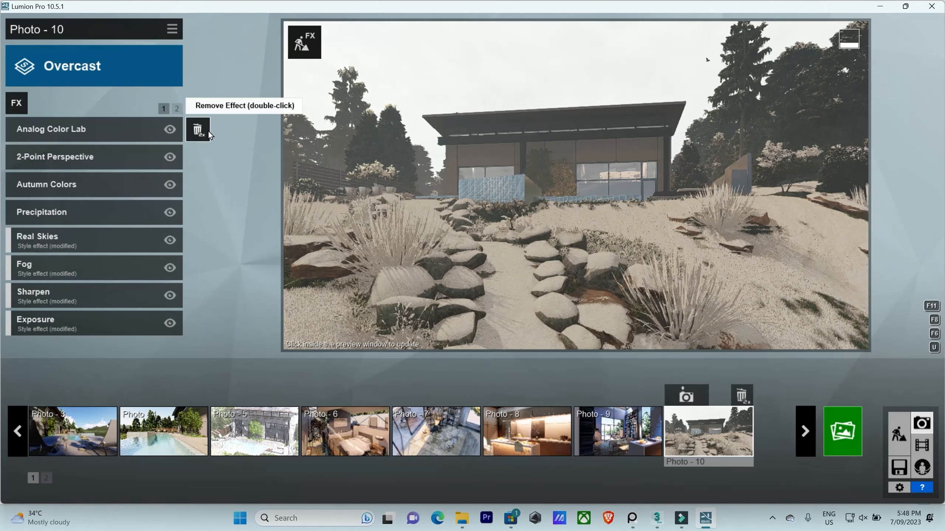
left_click(171, 126)
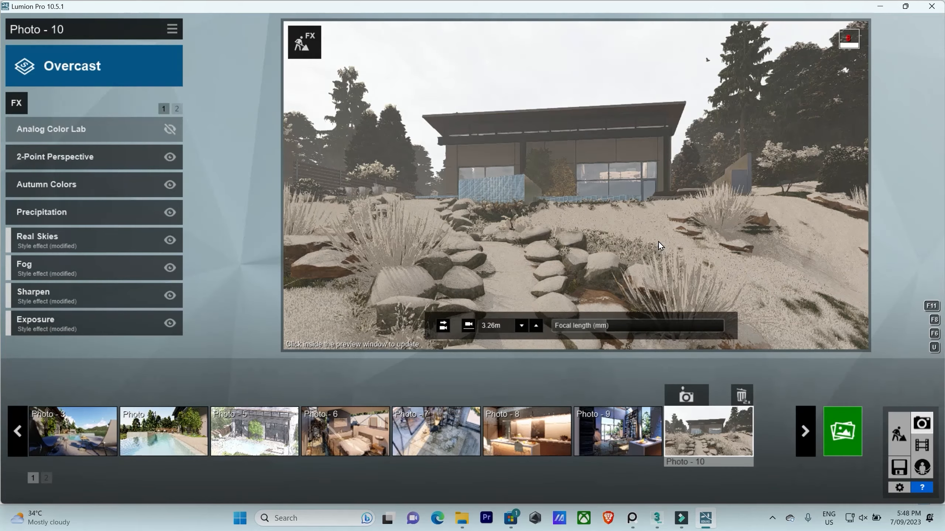
left_click(658, 244)
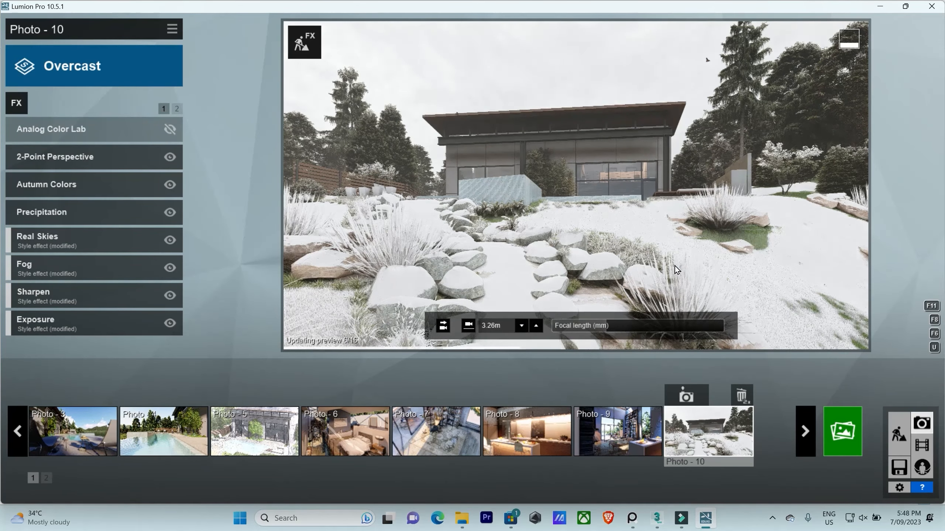
left_click(170, 129)
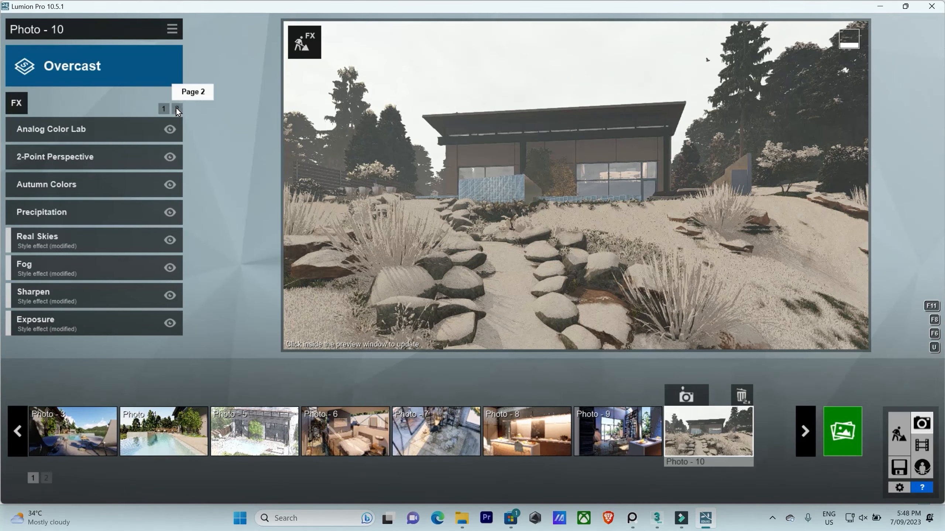
Open the Color Correction effect's settings and locate the same effect among the Artistic 1 photo effects
left_click(177, 109)
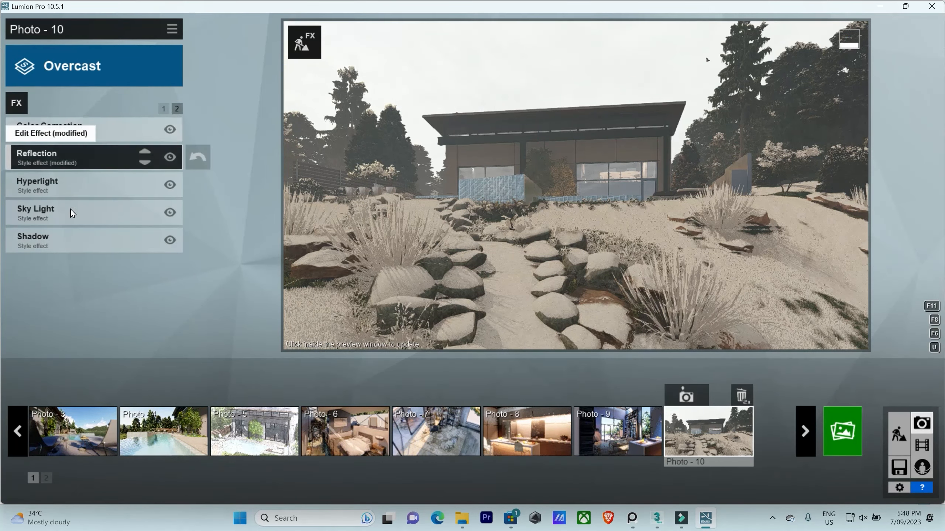
left_click(80, 135)
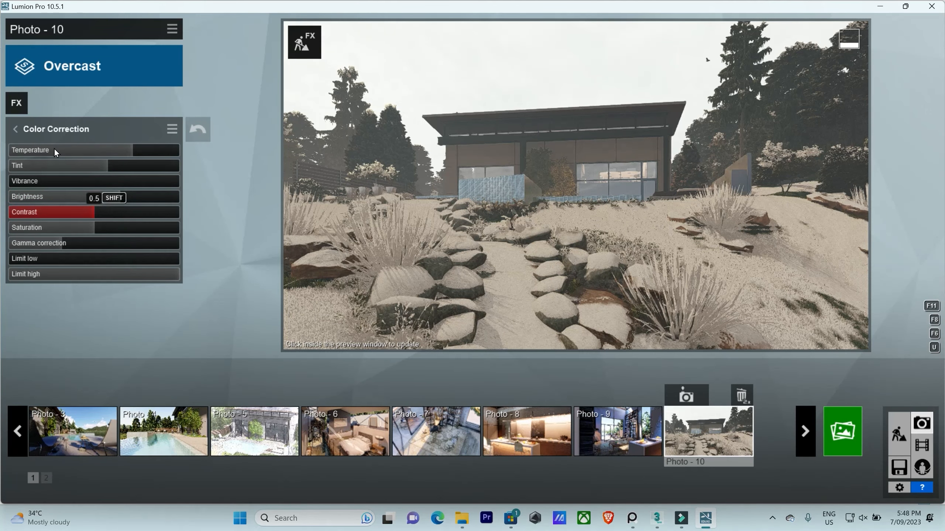
left_click(17, 104)
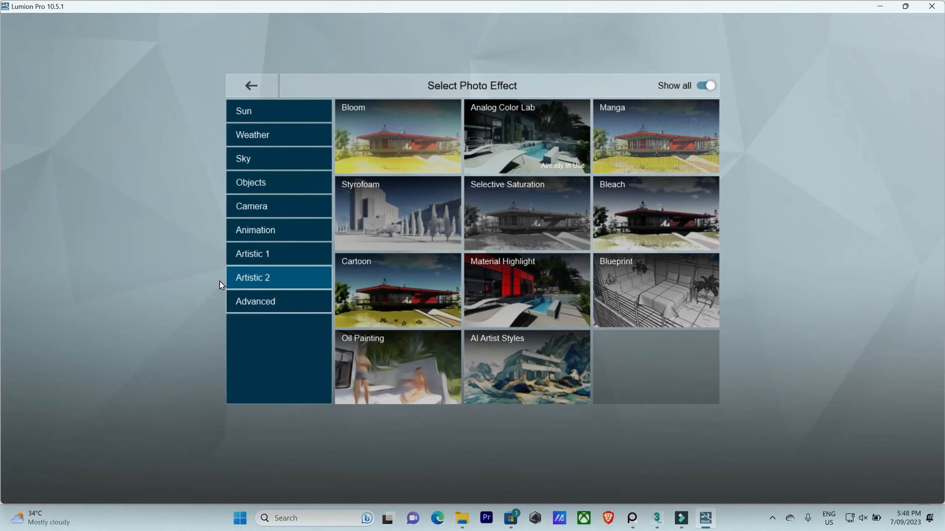
left_click(272, 254)
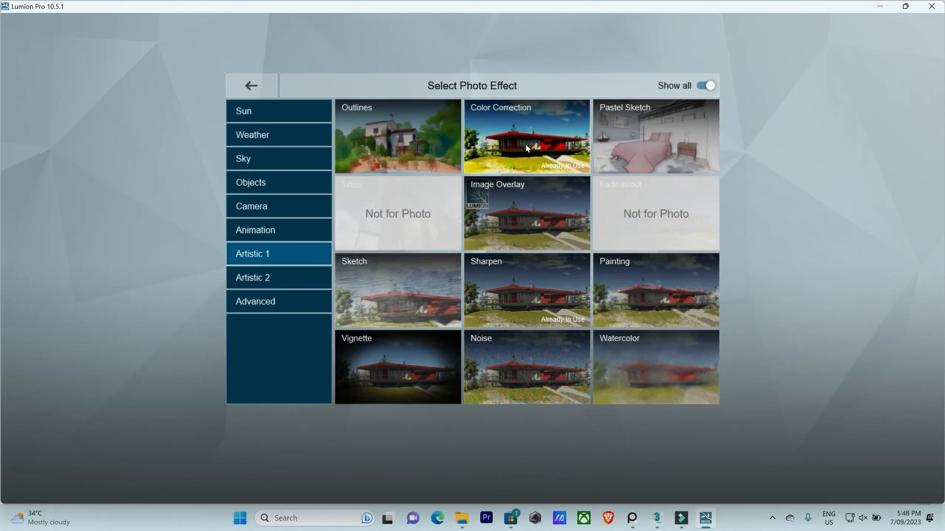
left_click(472, 159)
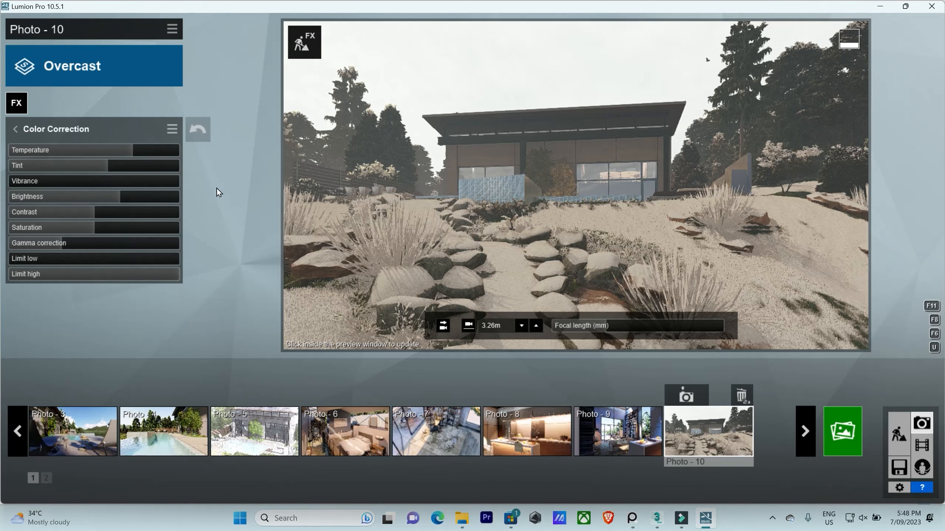
Compare a cooler Color Correction temperature in the refreshed preview, and set the temperature to about 70% of its range
left_click(510, 170)
left_click_drag(130, 149, 105, 150)
left_click(480, 175)
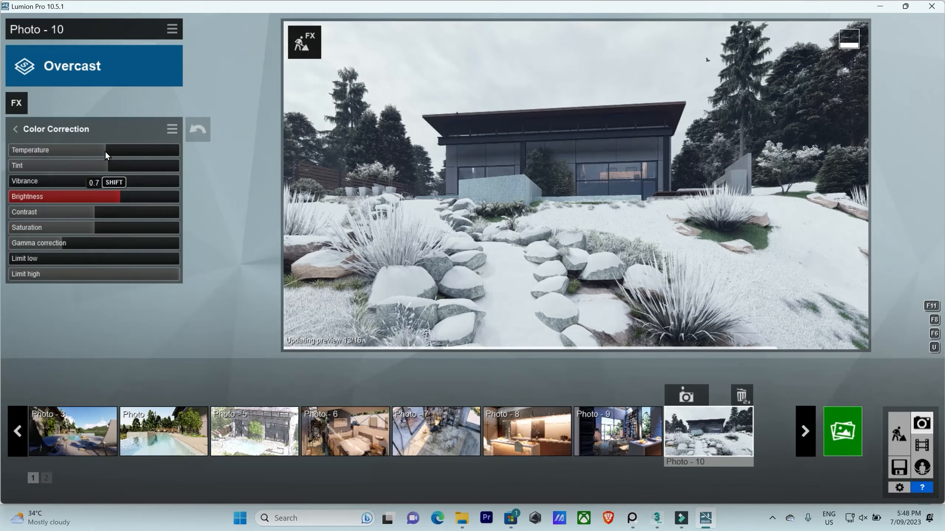
left_click_drag(105, 152, 127, 152)
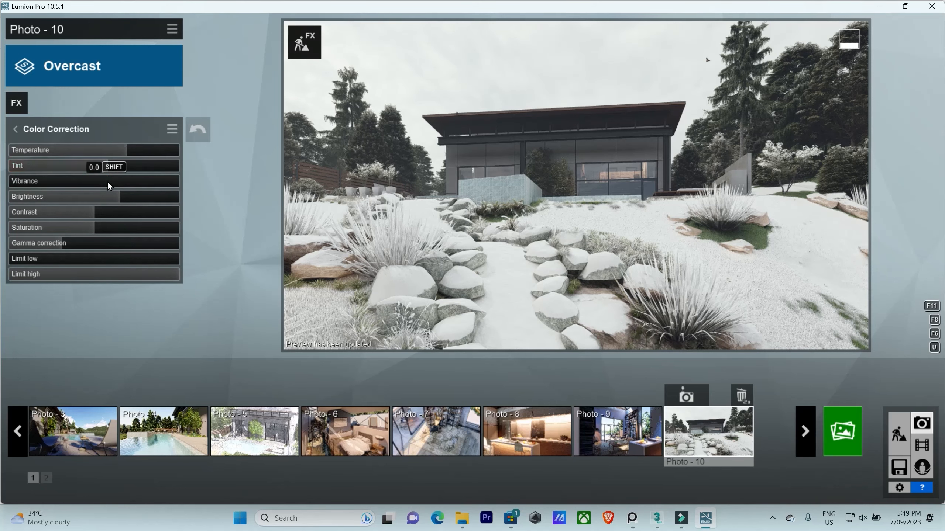
Raise the Color Correction brightness slightly, increase the contrast to a little over 60% of its range, and refresh the preview
left_click_drag(118, 194, 123, 195)
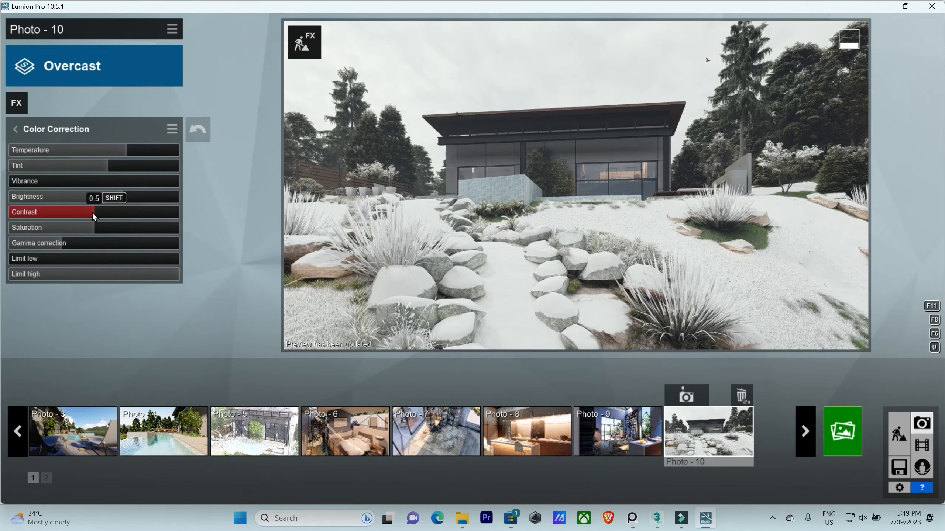
left_click_drag(92, 212, 115, 213)
left_click(531, 267)
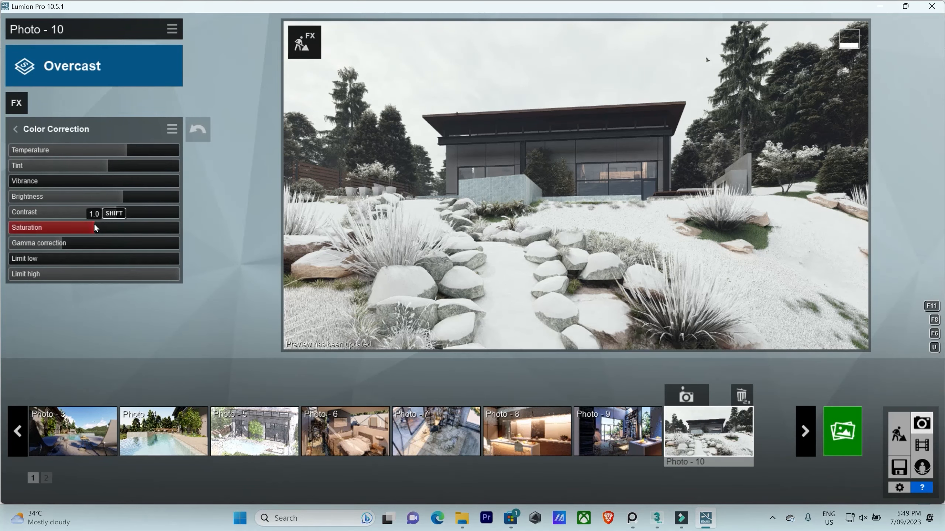
Increase the Color Correction saturation to about 65% of its range, refresh the preview, and return to the effects list
left_click_drag(95, 224, 120, 227)
left_click(468, 174)
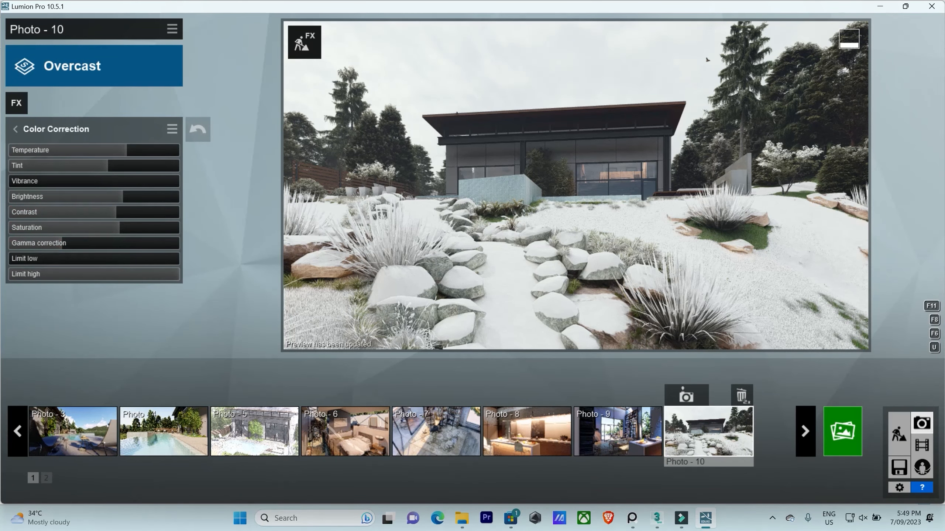
left_click(13, 133)
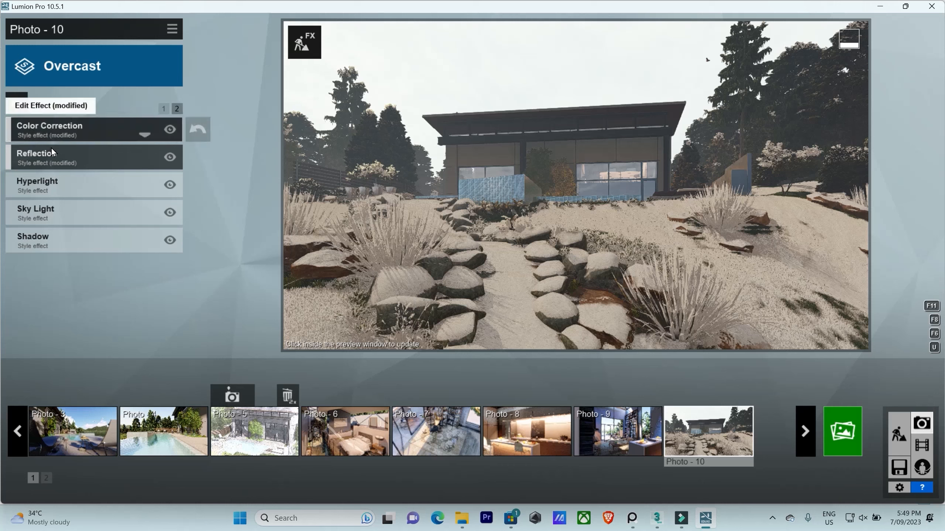
Increase the Hyperlight amount to a little over 60% of its range, refresh the preview, and return to the effects list
left_click(61, 179)
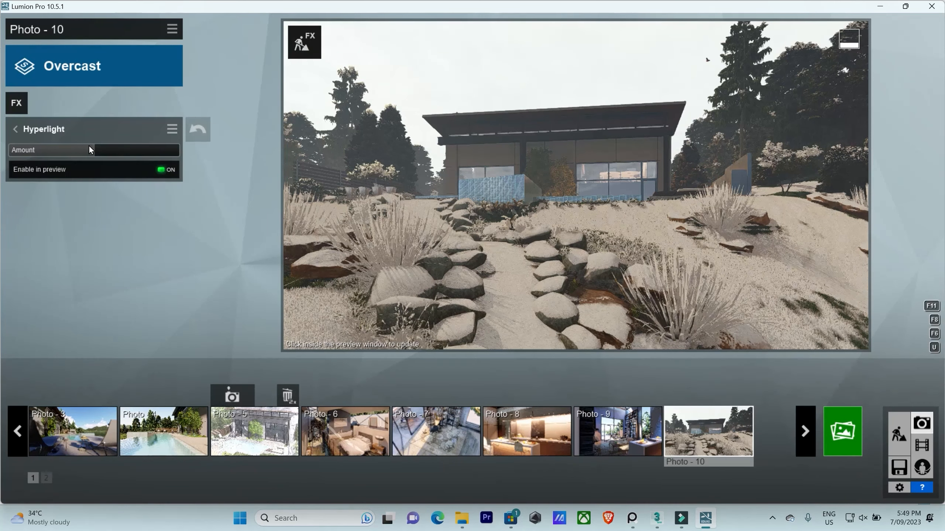
left_click(531, 202)
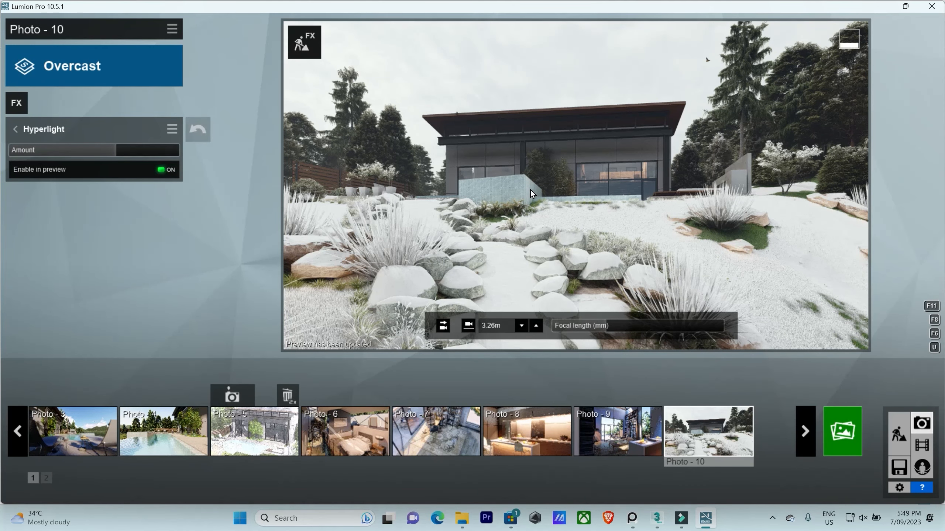
left_click(19, 120)
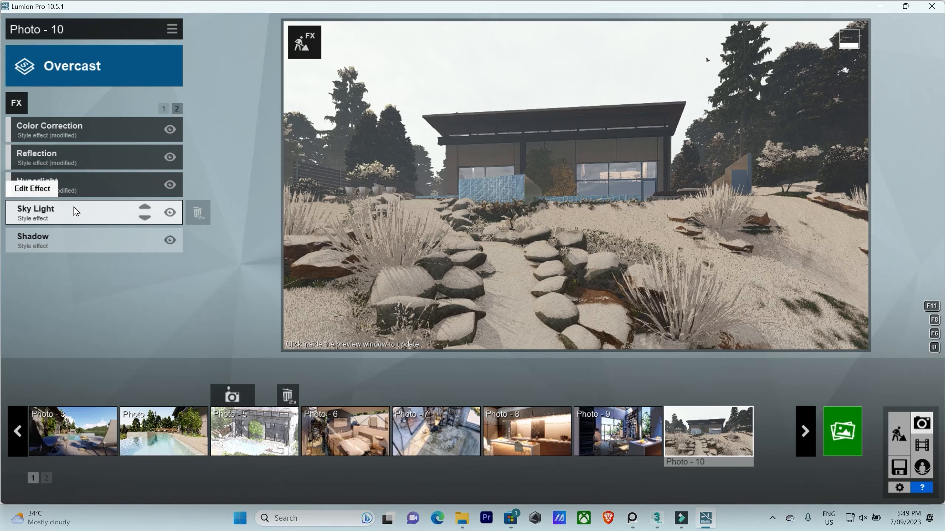
Set the Shadow effect's Interior / Exterior value to 1.0 and refresh the preview
left_click(80, 236)
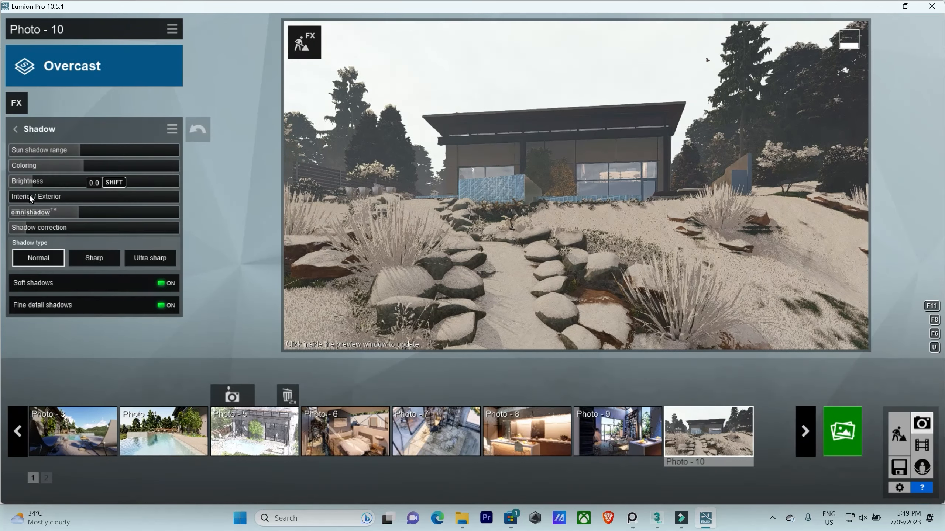
left_click_drag(29, 194, 546, 226)
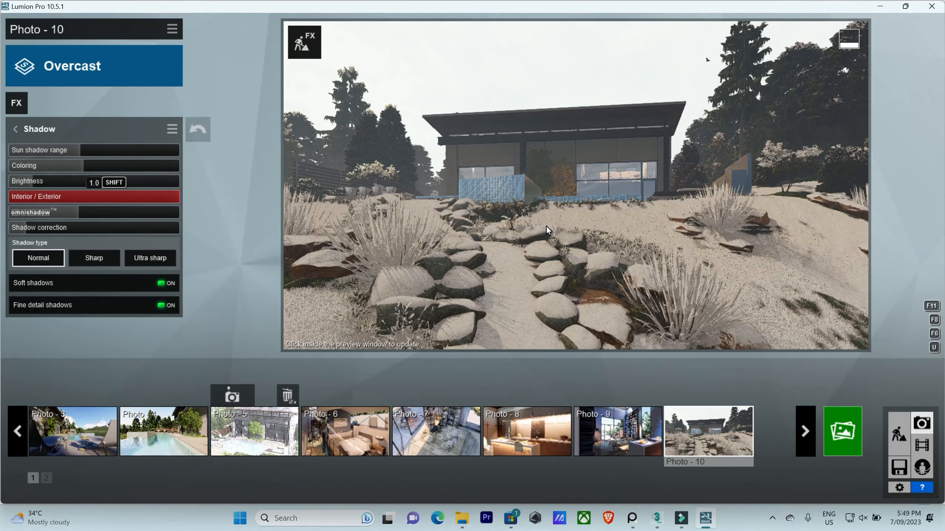
left_click(546, 226)
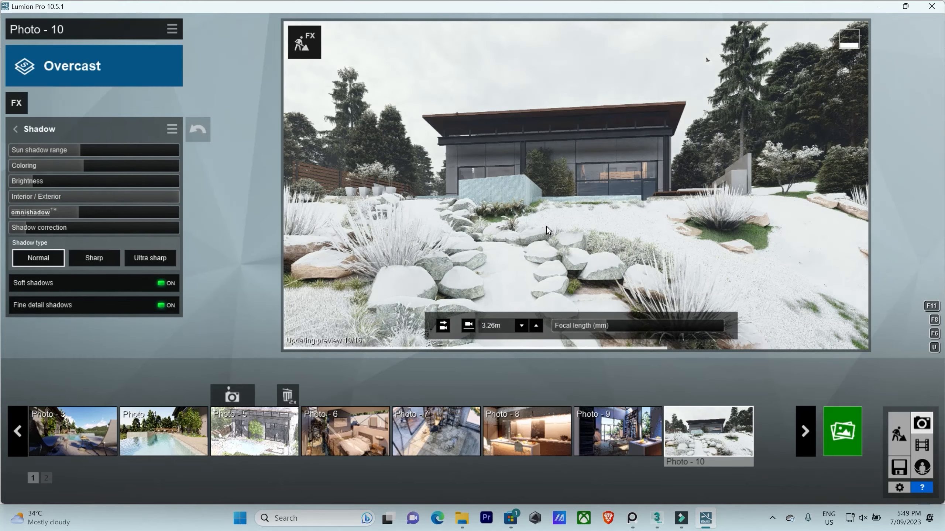